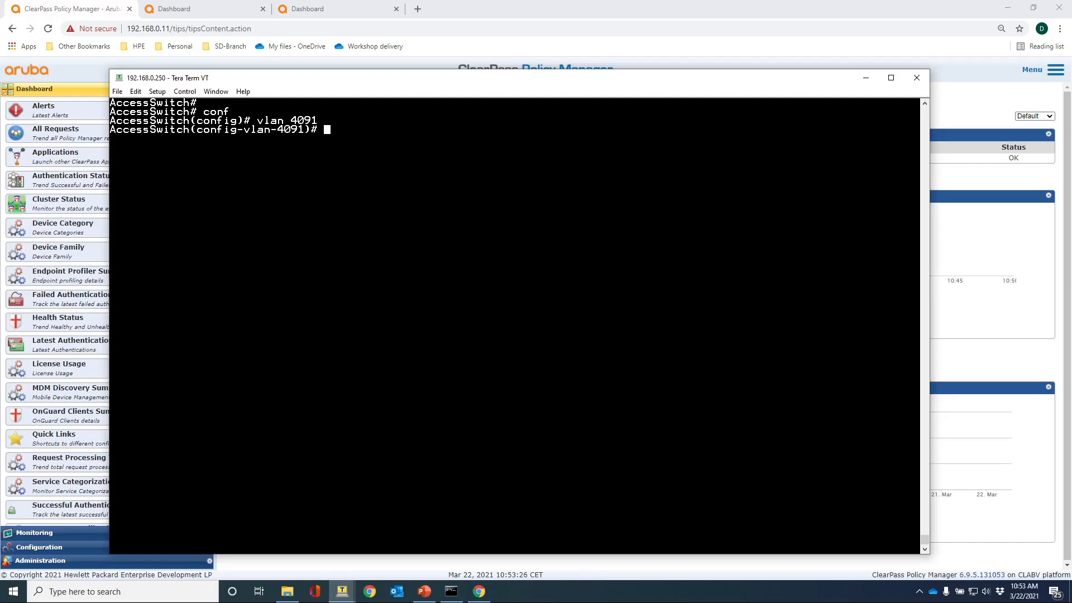
Leave the VLAN context and make 4091 the UBT client VLAN.
text(exit)
key(Return)
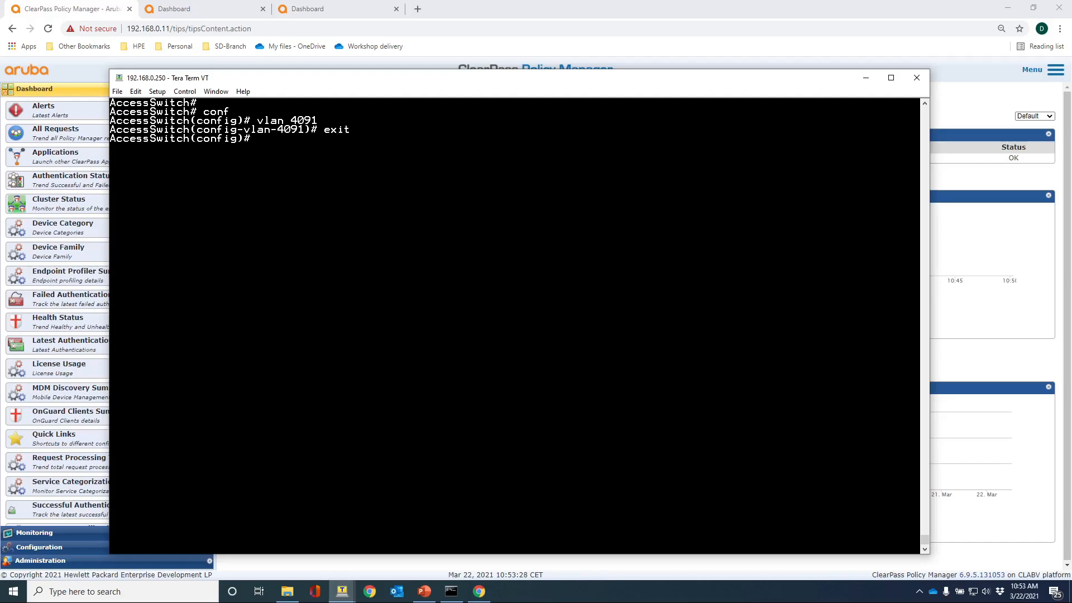
text(ubt-c)
key(Tab)
text(4091)
key(Return)
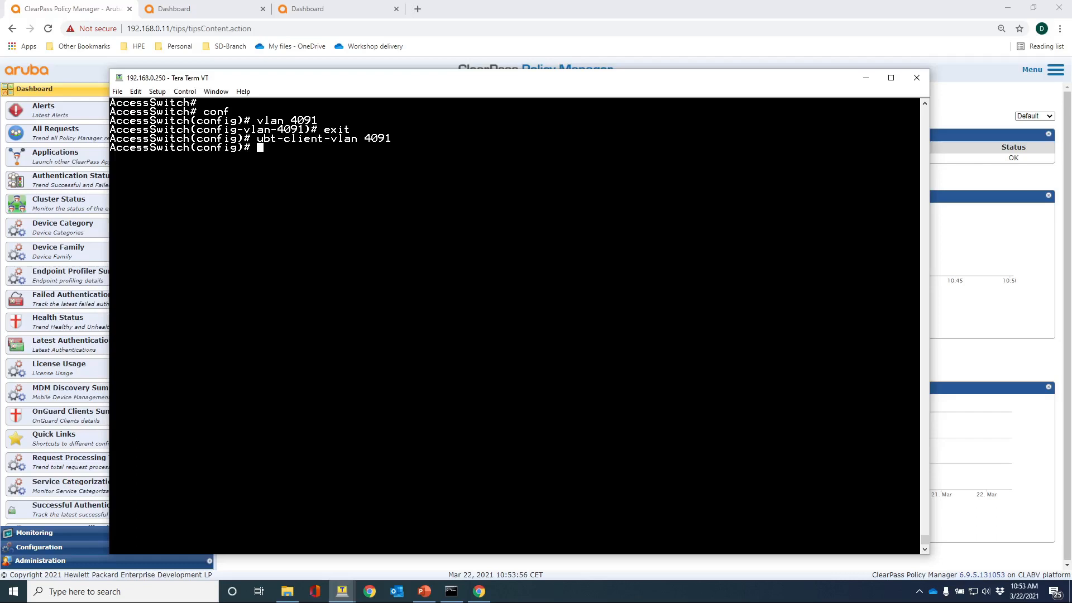
Set 192.168.0.250 as the UBT source address and create the aruba UBT zone.
text(ip sou)
key(Tab)
text(u)
key(Tab)
text(192.168.0.)
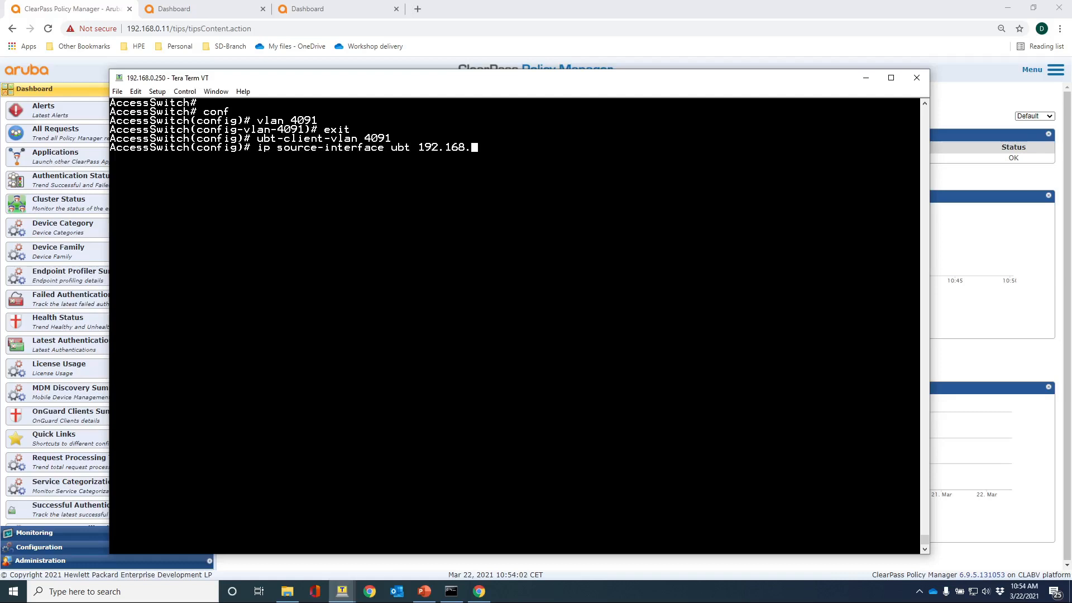
text(250)
key(Return)
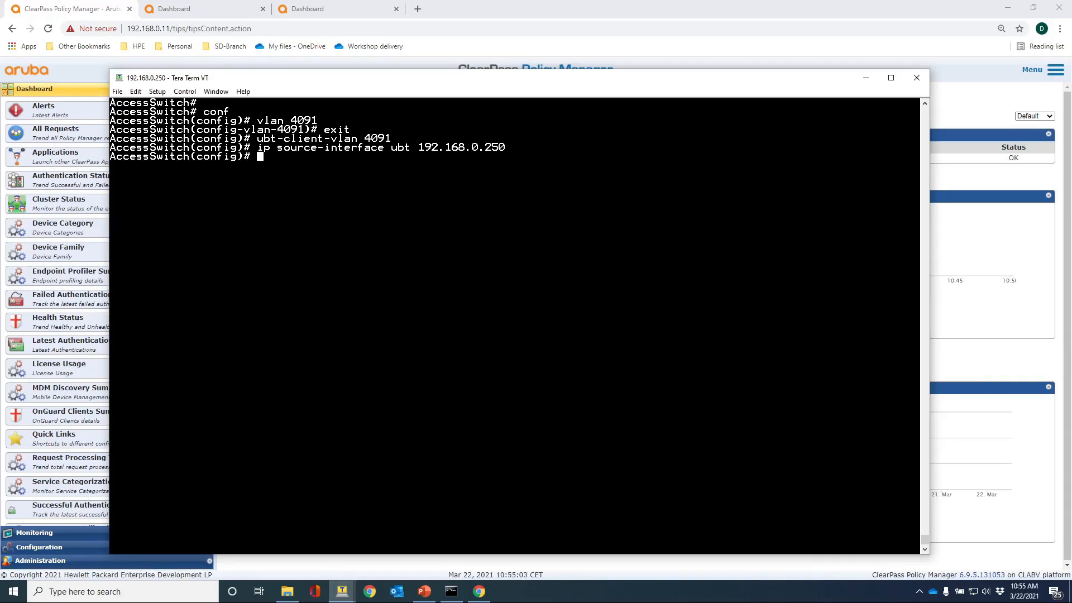
text(ubt zone aruba)
key(Return)
Give the aruba zone primary controller 192.168.0.156 and backup controller 192.168.0.157.
text(?)
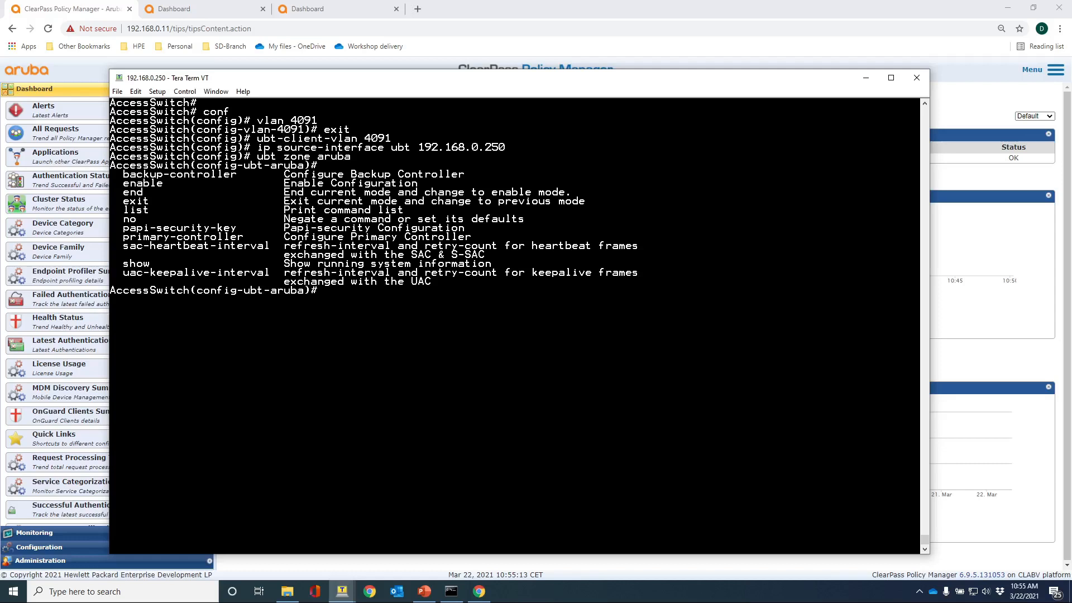
text(prim)
key(Tab)
text(ip 192.168.)
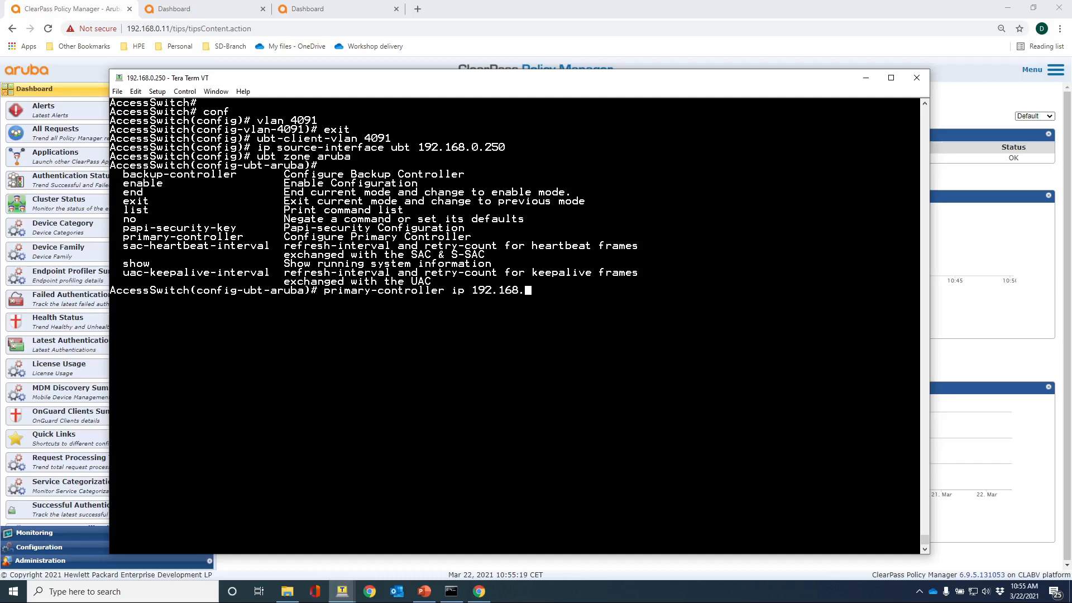
text(0.156)
key(Return)
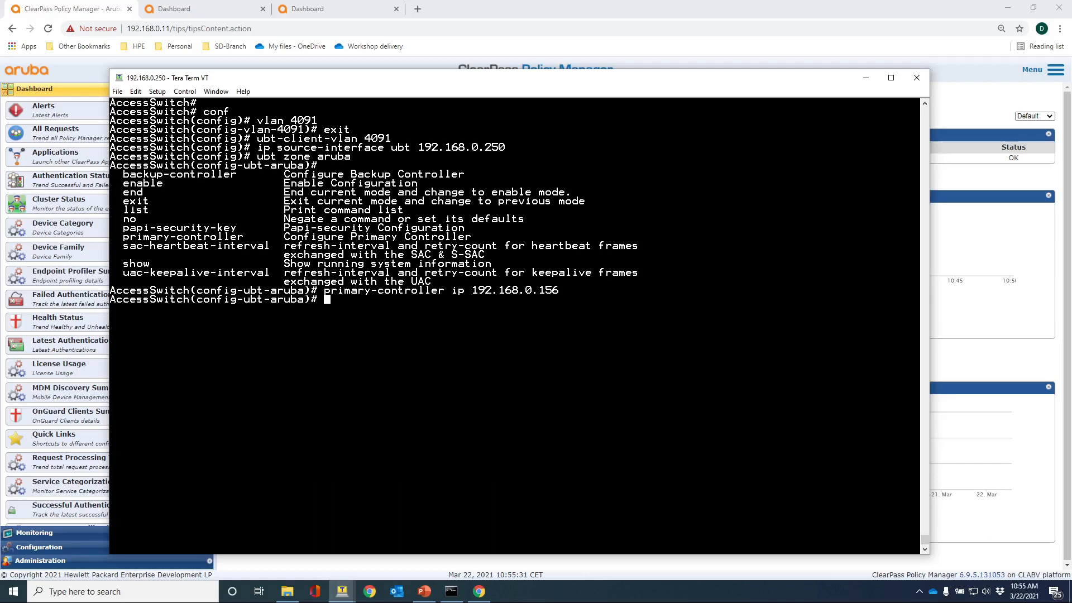
text(back)
key(Tab)
text(ip 192.168.)
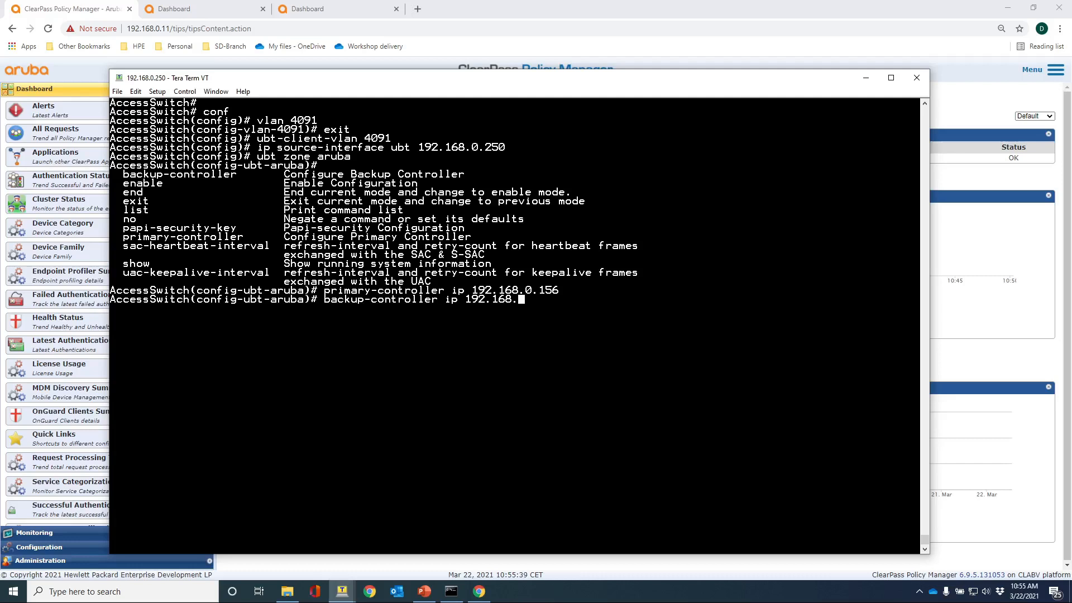
text(0.157)
key(Return)
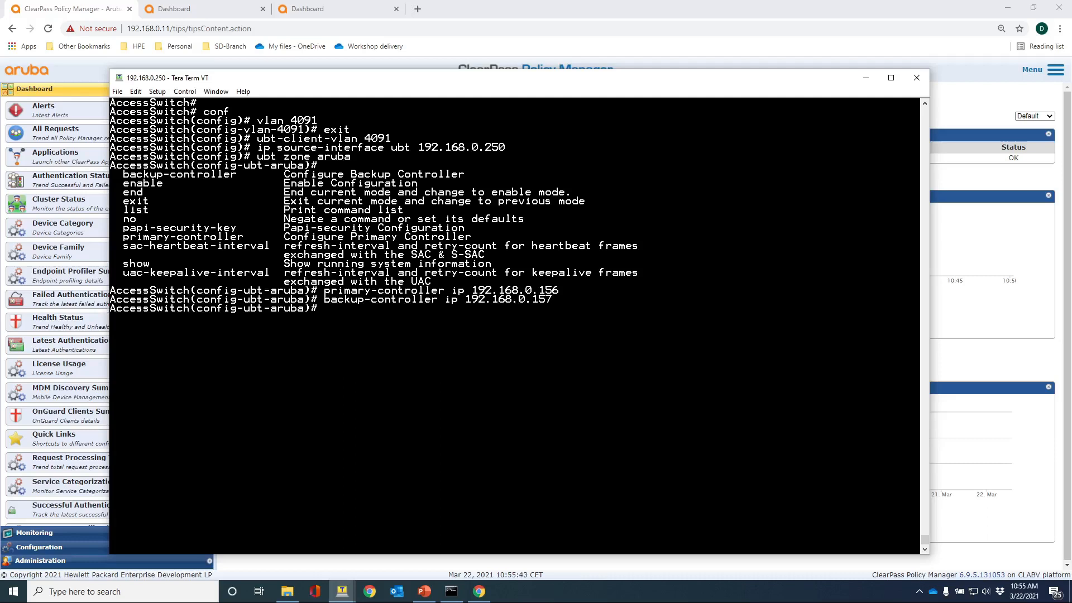
Enable the aruba zone, exit it, and start the iot UBT zone command.
text(enable)
key(Return)
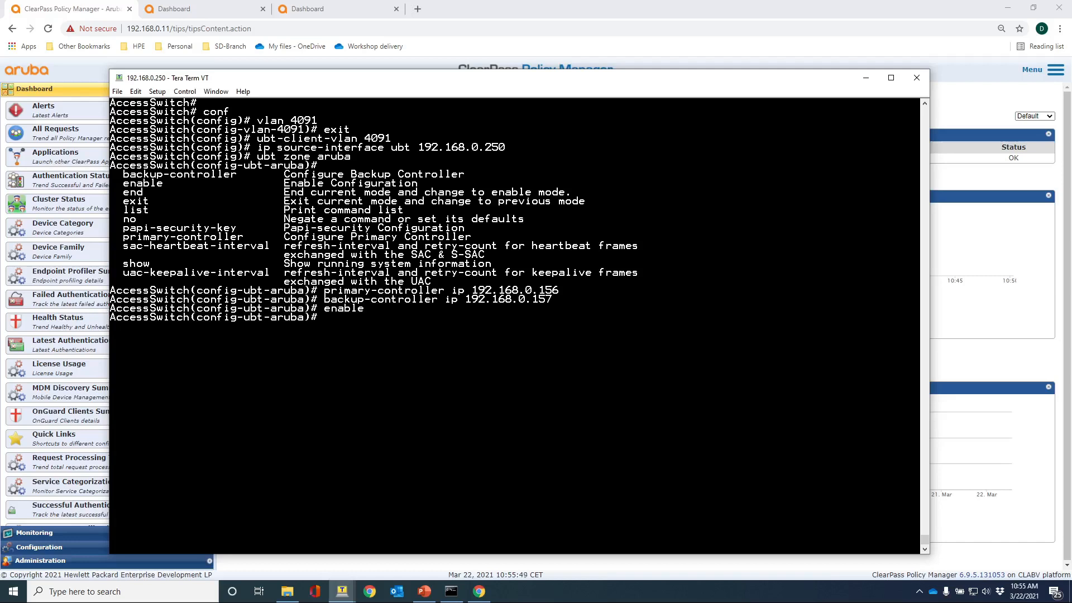
text(exit)
key(Return)
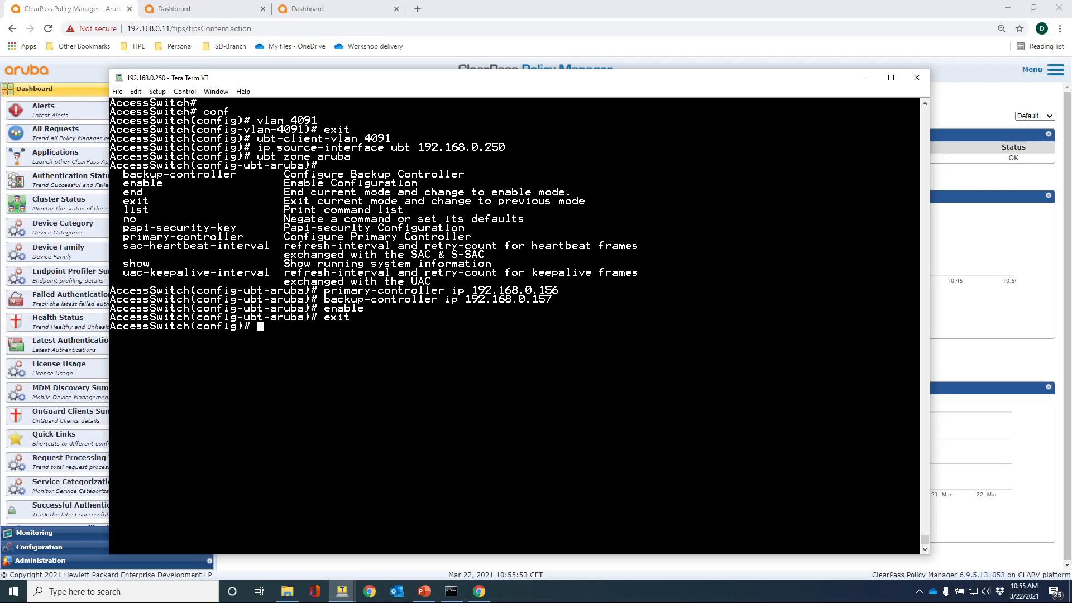
text(ubt zone iot)
Create the iot UBT zone with primary controller 192.168.0.160 and enable it.
key(Return)
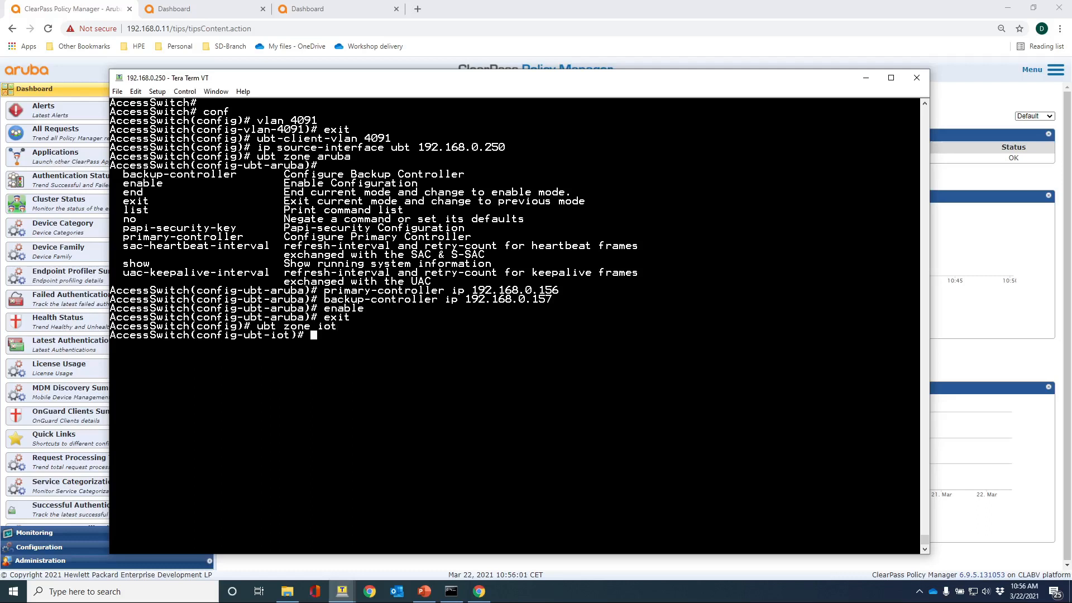
text(pr)
key(Tab)
text(ip 192.16)
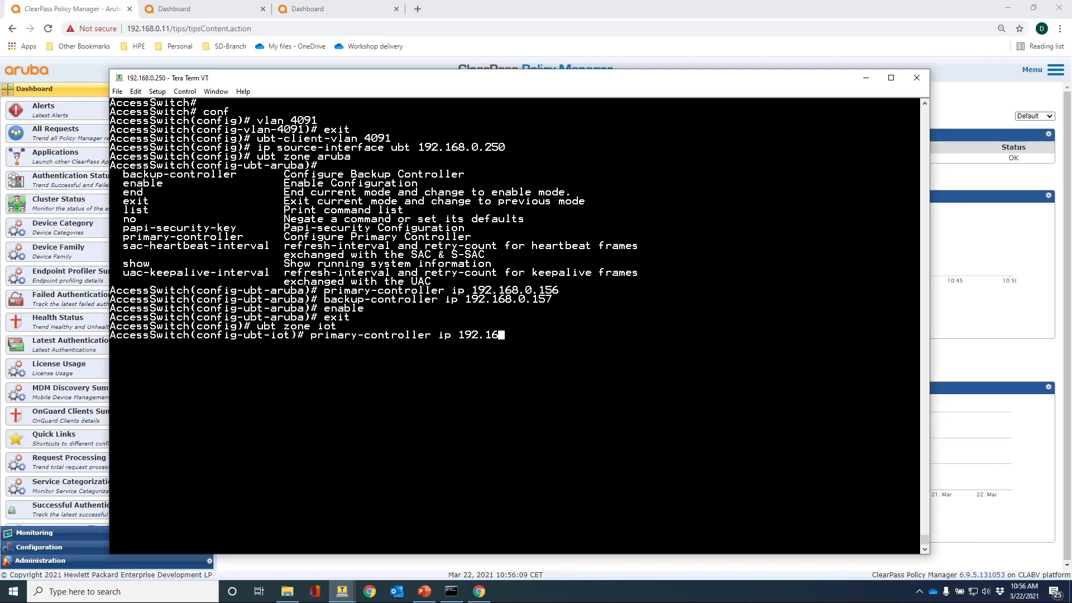
text(8.0.160)
key(Return)
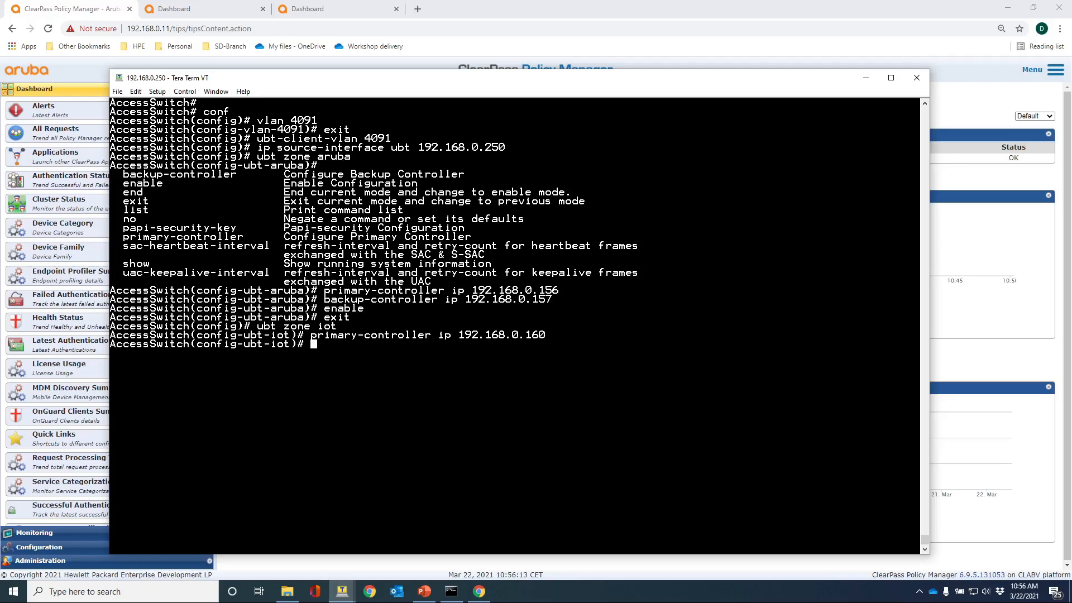
text(enable)
key(Return)
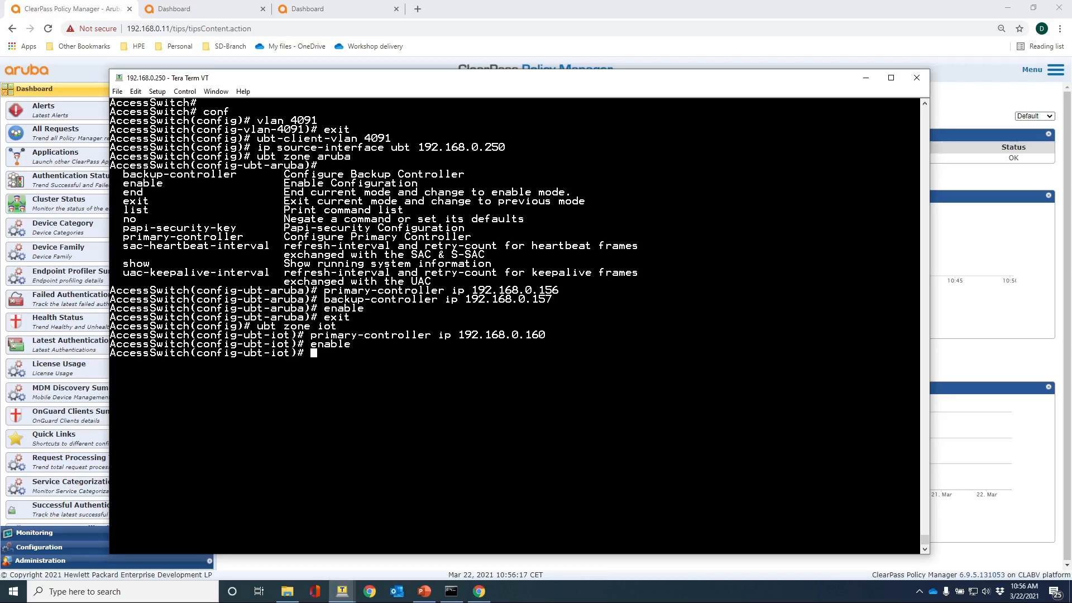
Exit the iot zone and run show ubt to list both zones.
text(exit)
key(Return)
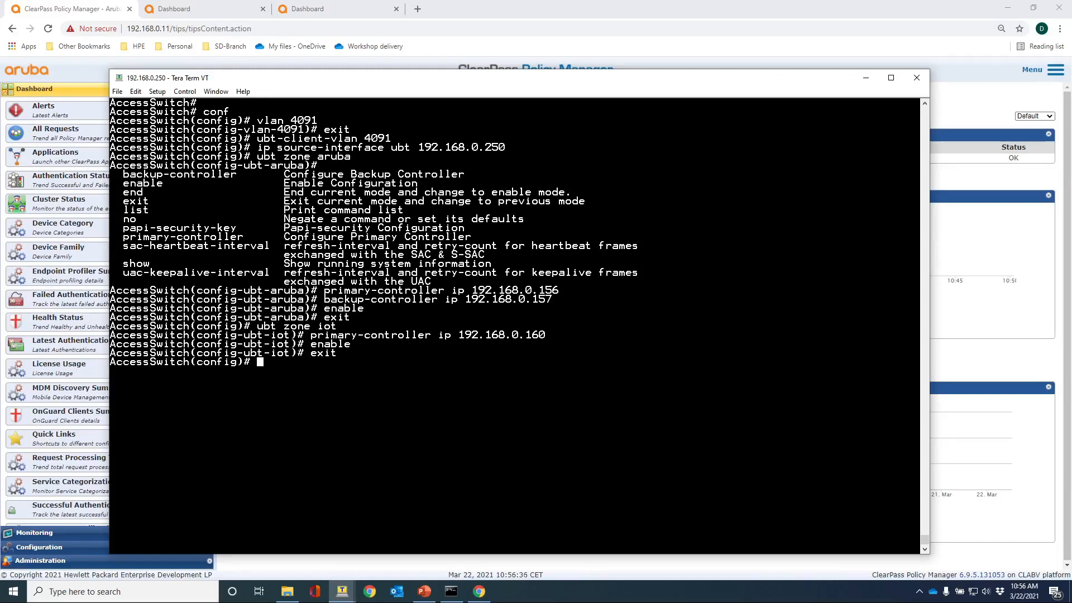
text(show ubt)
key(Return)
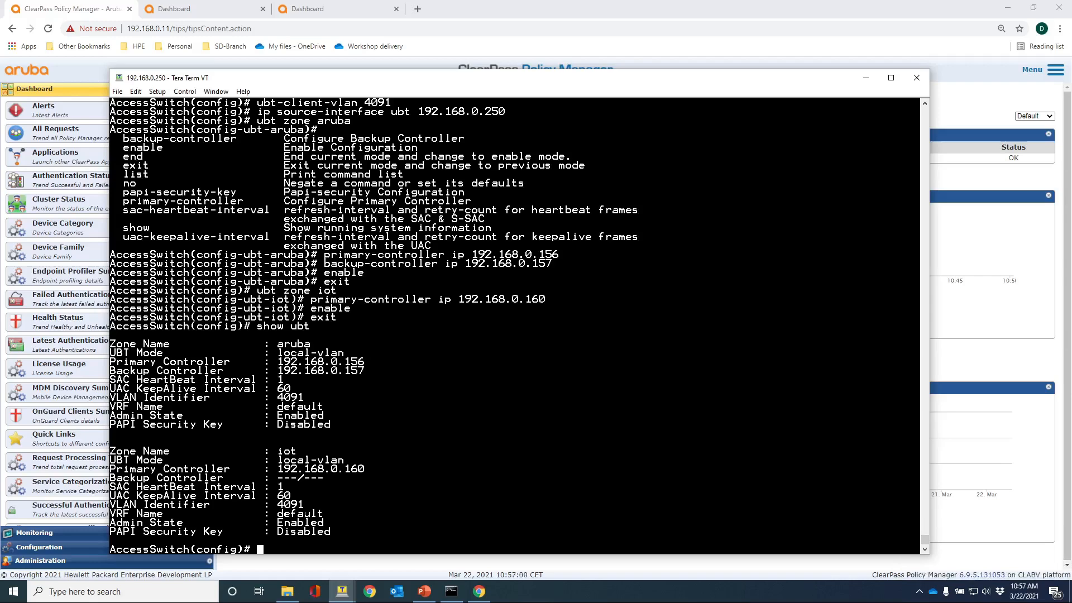
Run show ubt state and highlight the iot zone's primary controller and registered SAC rows.
text(show ubt state)
key(Return)
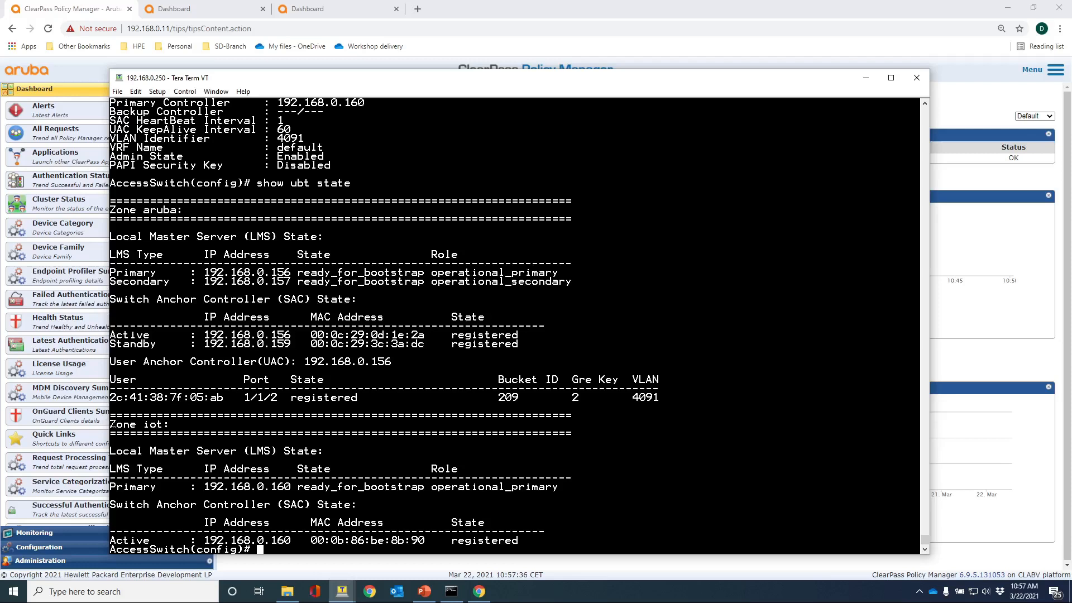
drag(110, 424, 310, 487)
drag(485, 527, 526, 537)
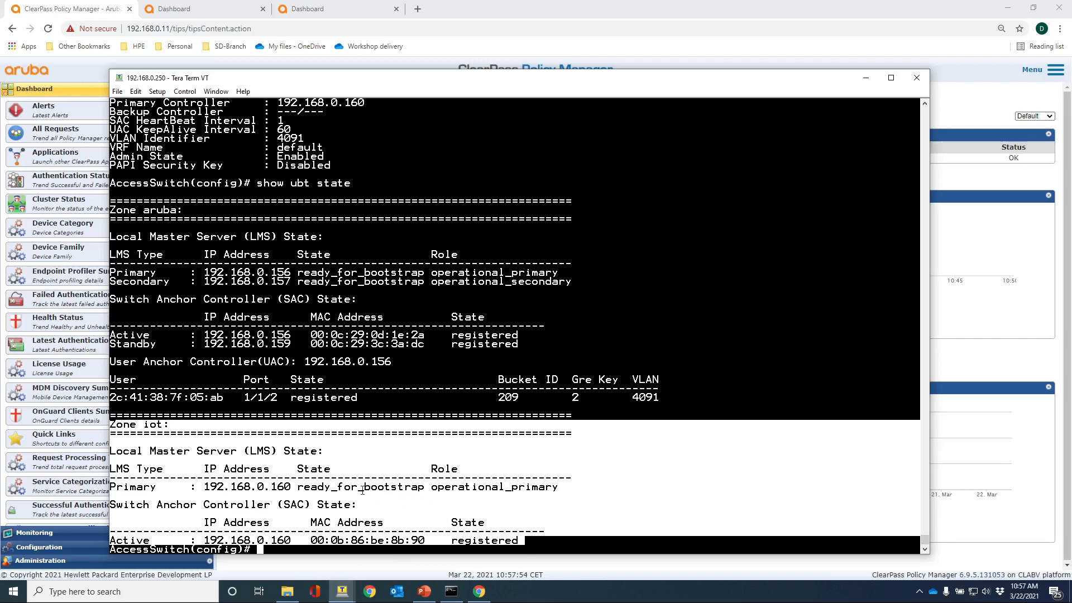
Run show ubt information, page through the bucket map, and highlight bucket 230's UACs 192.168.0.157 and 192.168.0.158.
key(Return)
key(Return)
key(Return)
key(Return)
text(show)
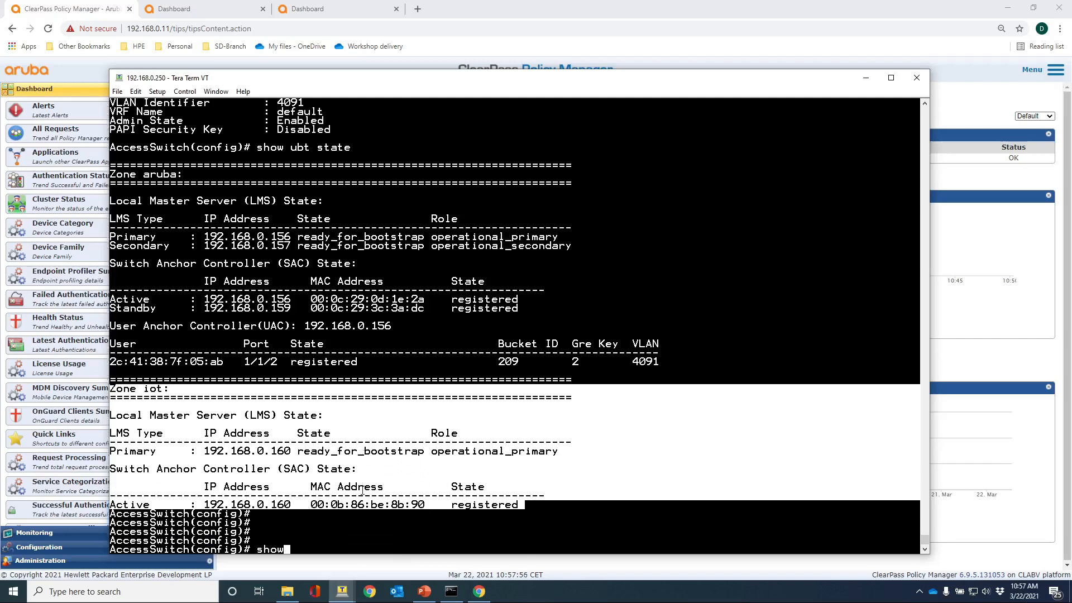
text( ubt information)
key(Return)
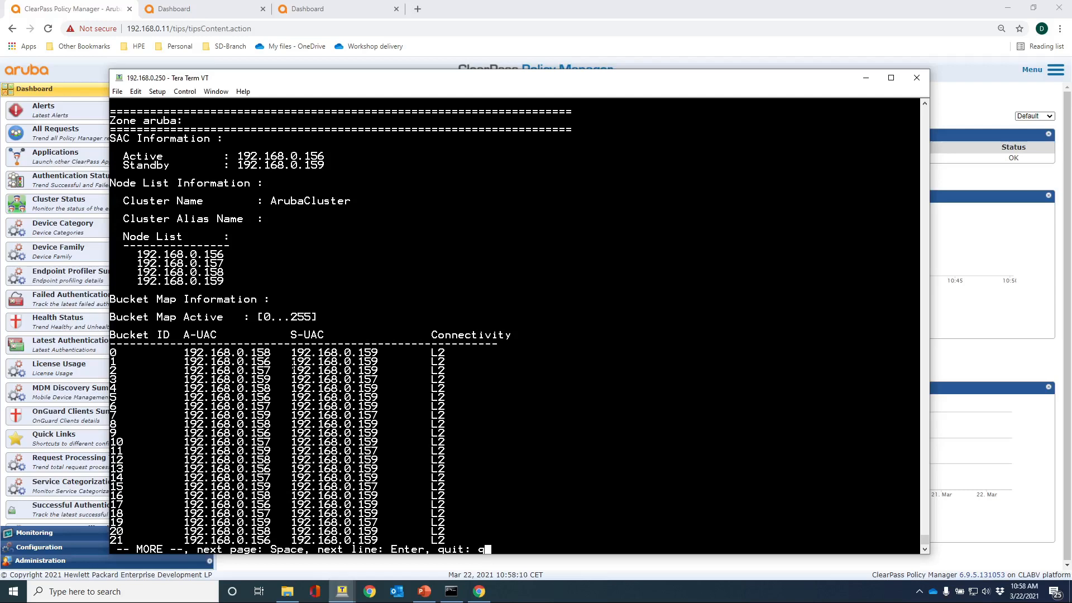
key(space)
key(space)
key(space)
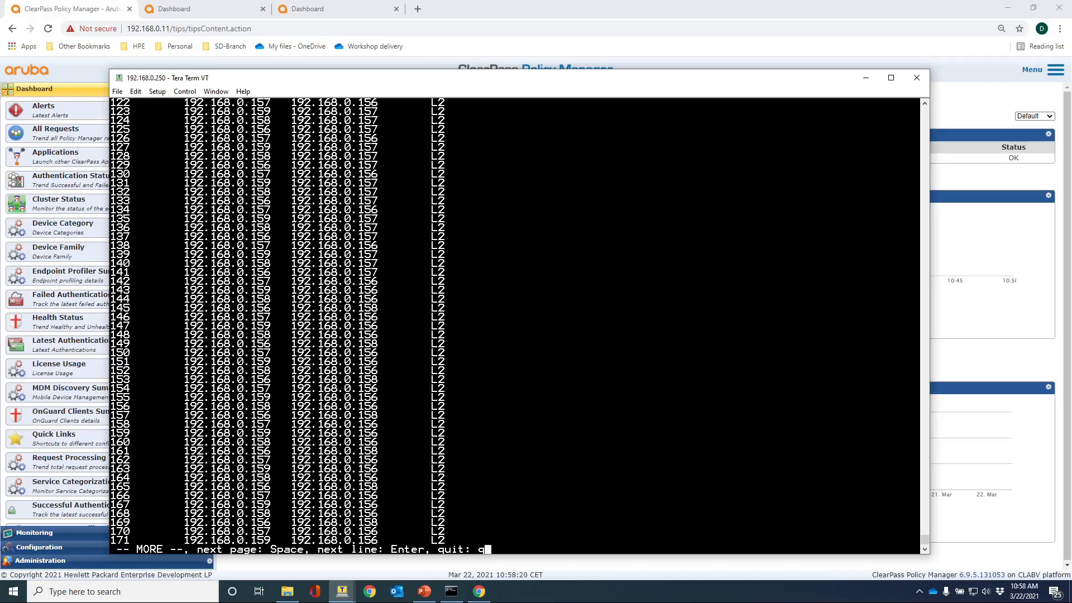
key(space)
key(space)
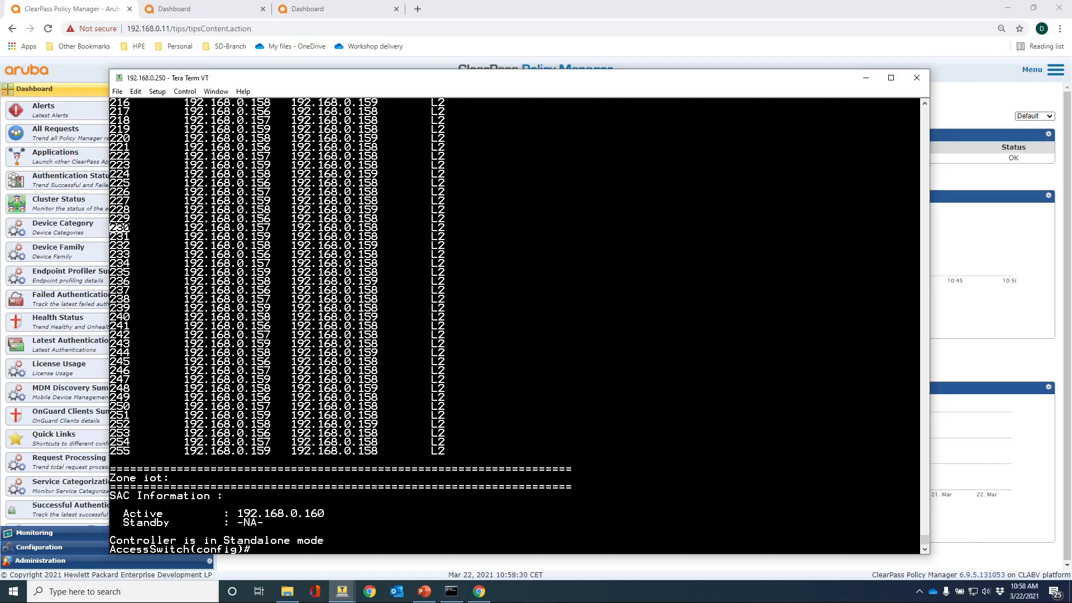
drag(184, 228, 271, 228)
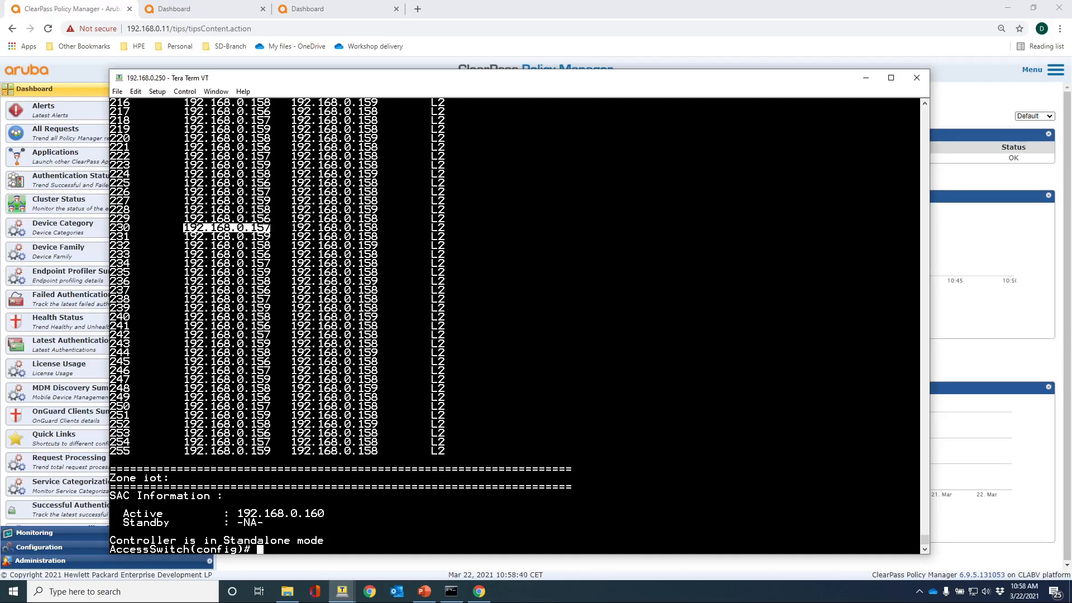
drag(290, 227, 378, 227)
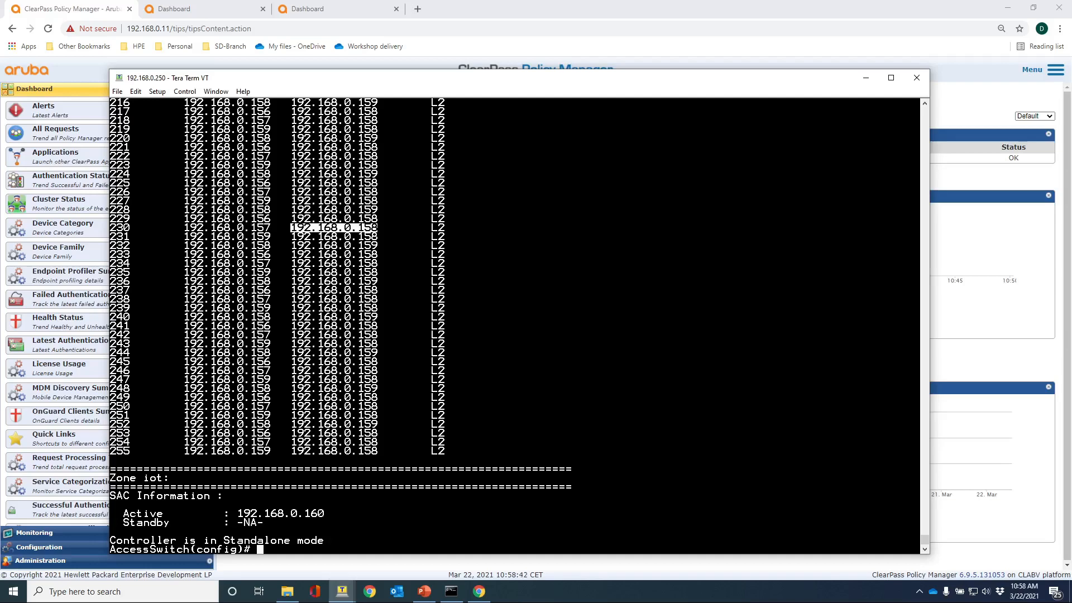
click(378, 228)
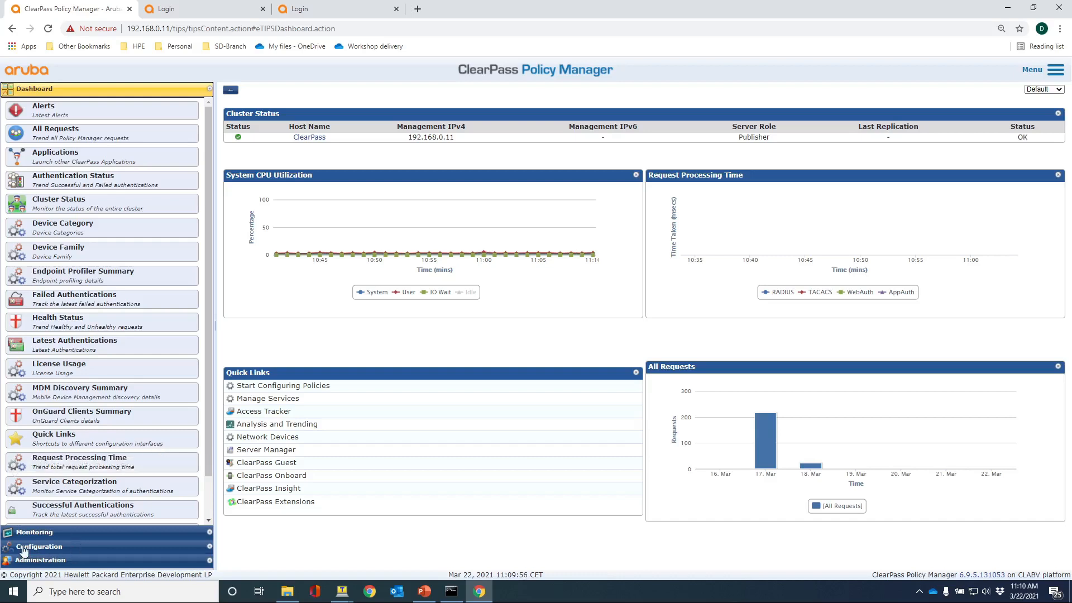
View the UBT-DUR-CX-802.1X enforcement profile's role configuration: zone aruba, role UBT-DOT1X.
click(48, 547)
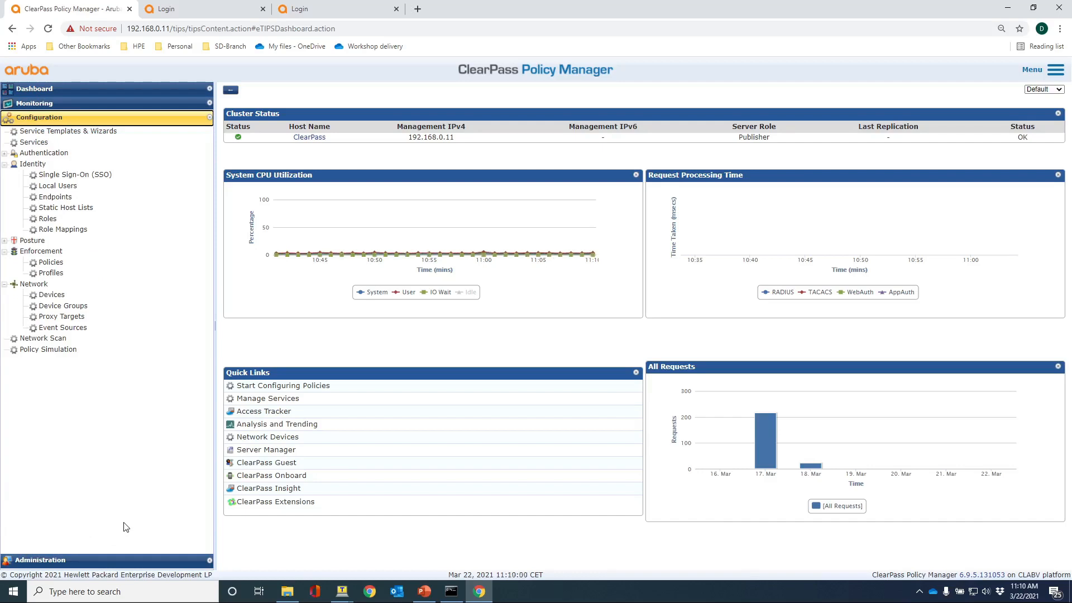
click(54, 274)
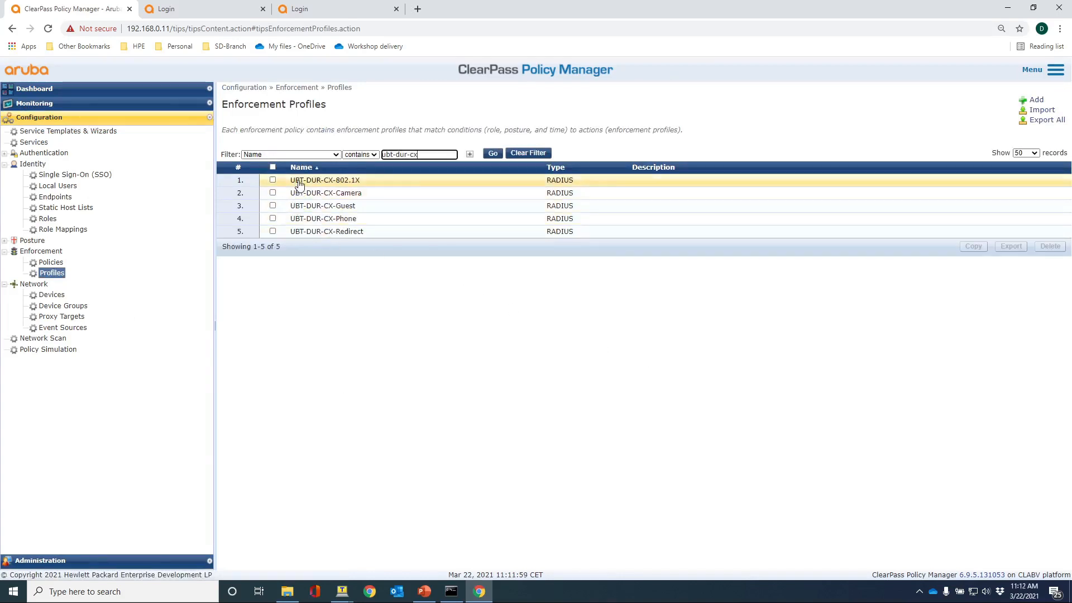
click(299, 182)
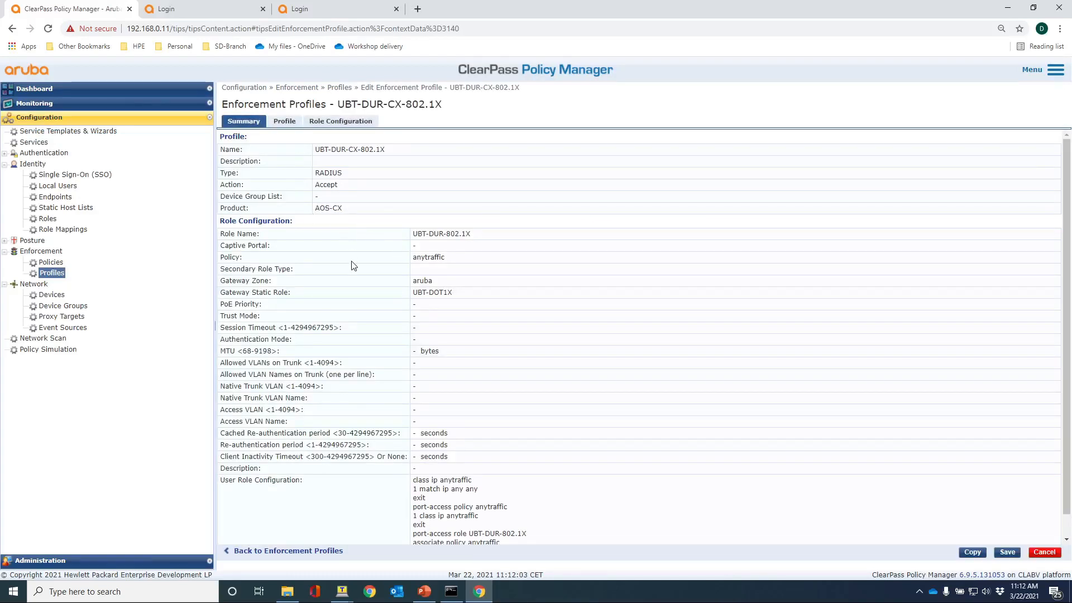
click(327, 125)
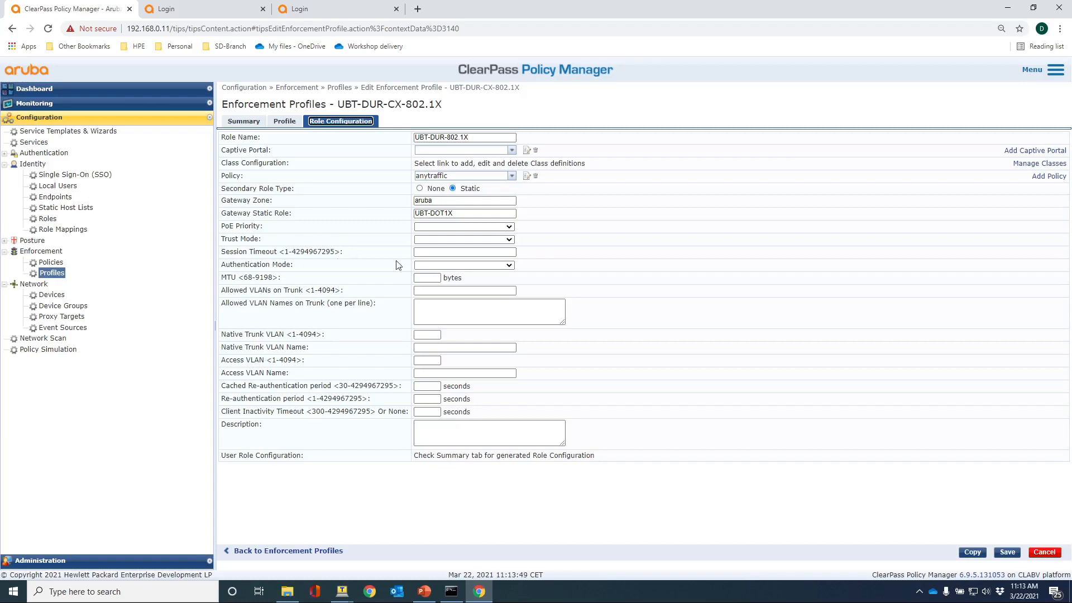
View the UBT-DUR-CX-Camera profile's role configuration: zone iot, role UBT-Camera, PoE critical.
click(51, 273)
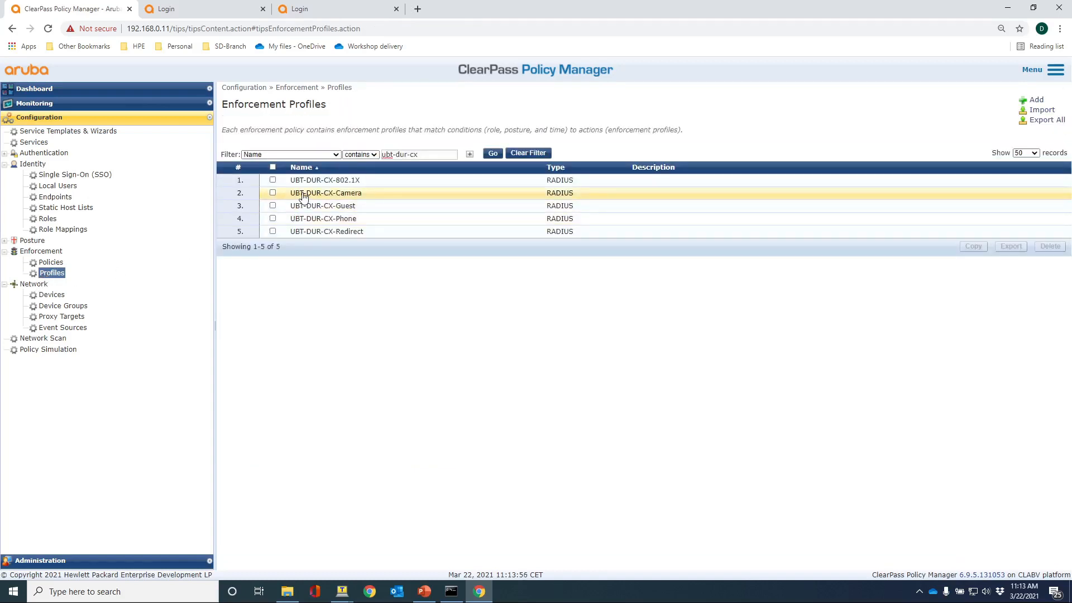
click(305, 194)
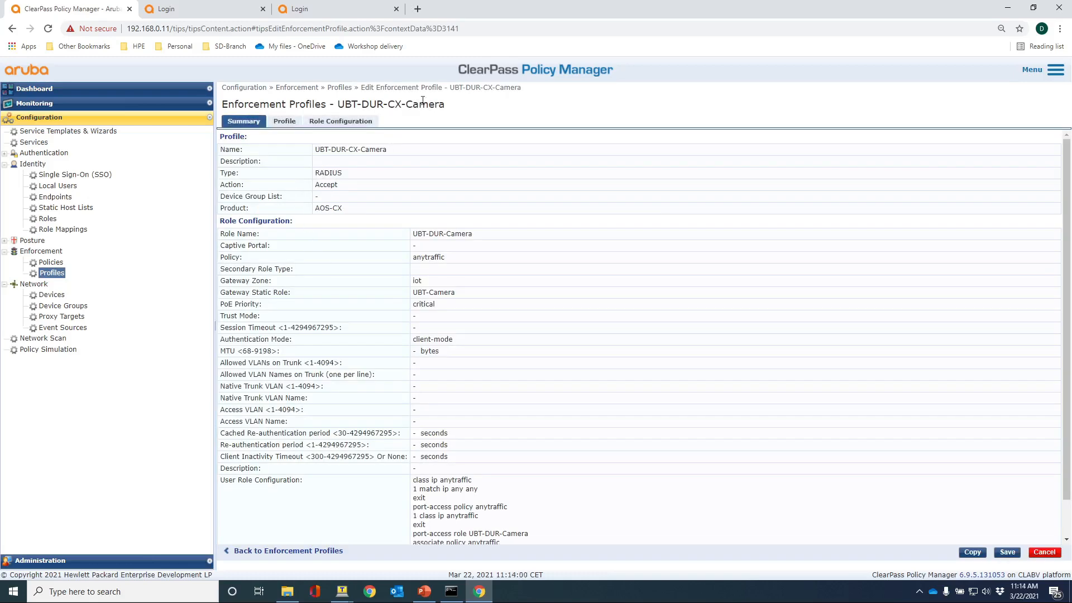
click(341, 122)
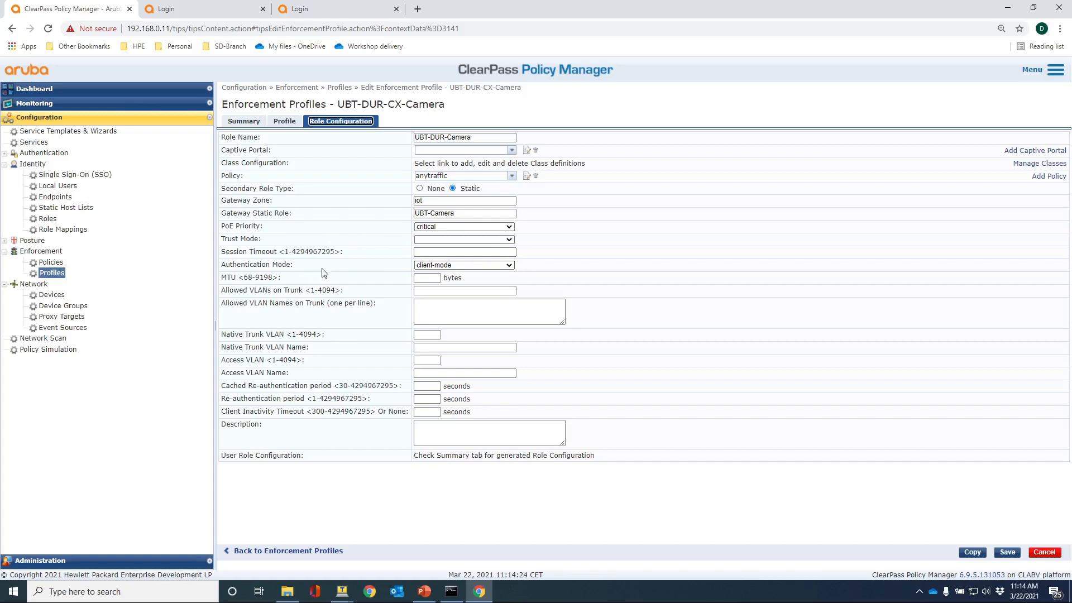
View the UBT-DUR-CX-Guest enforcement profile's role configuration.
click(52, 274)
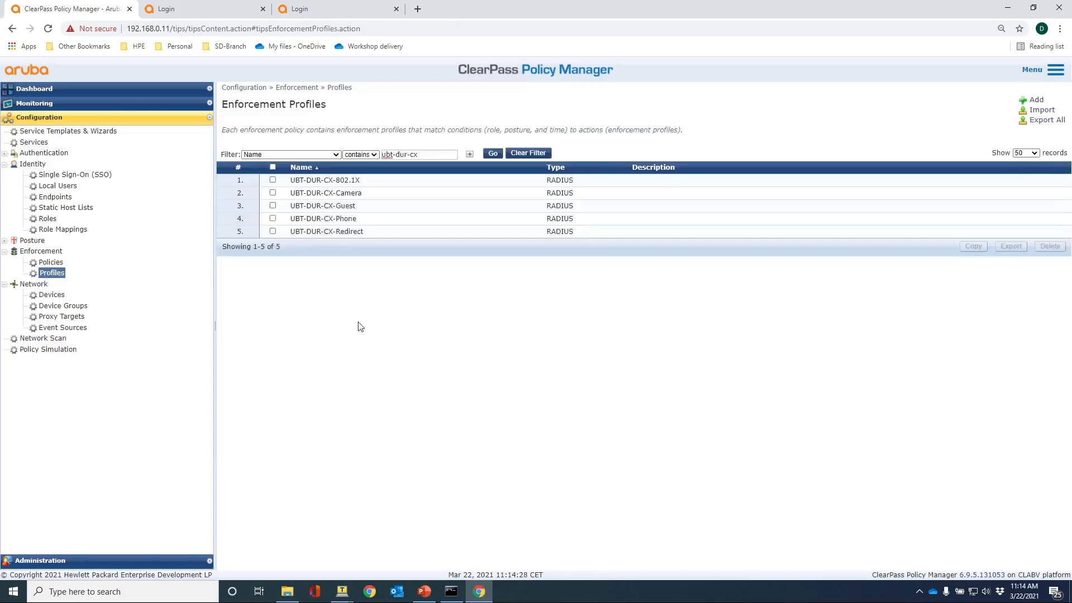
click(314, 211)
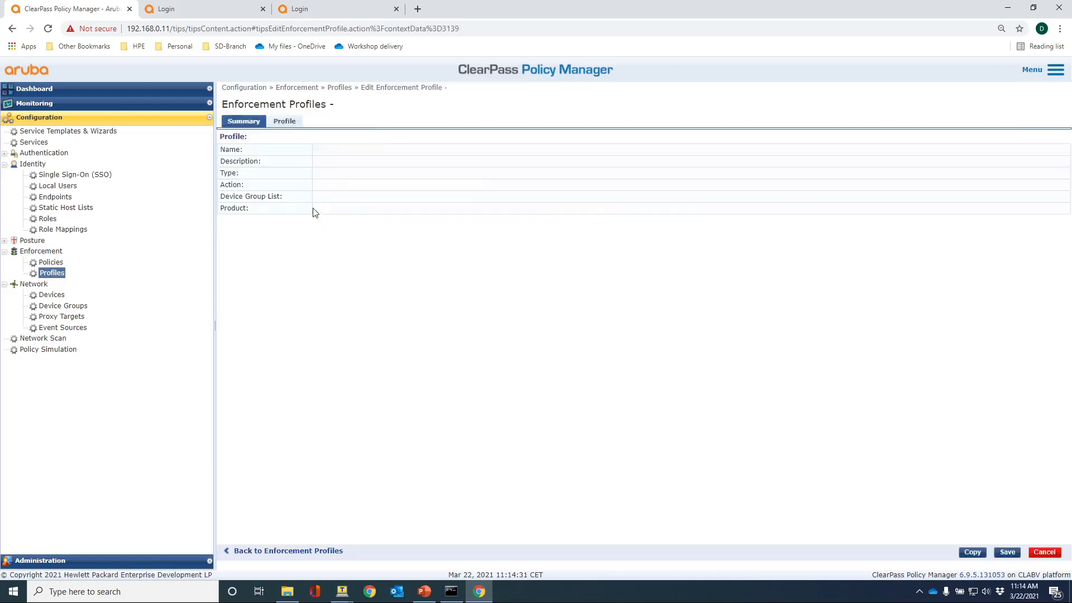
click(340, 122)
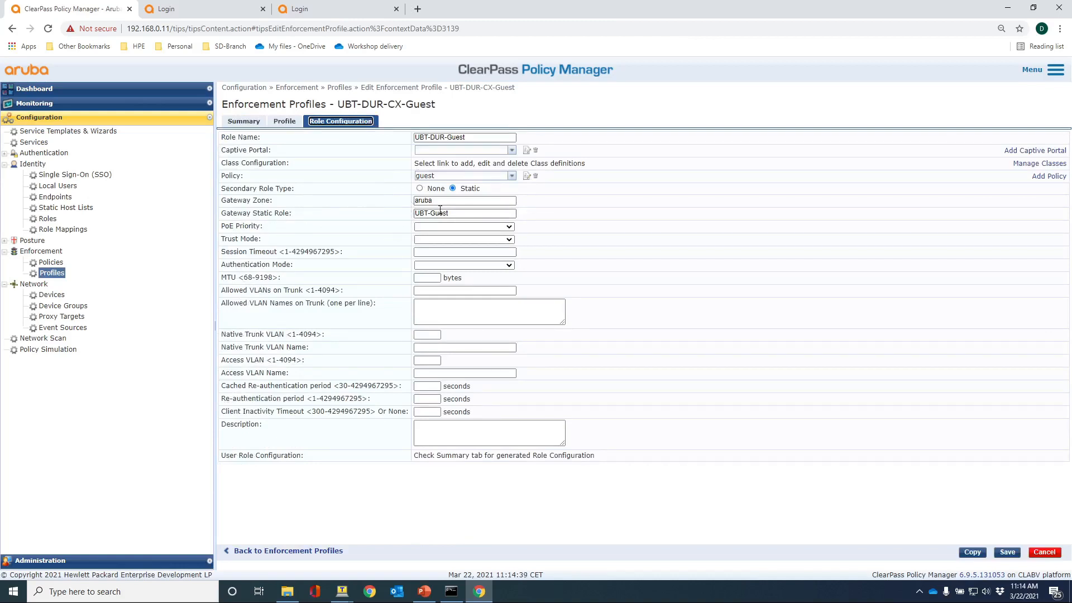
View the UBT-DUR-CX-Phone profile's role configuration: zone aruba, role UBT-Phone.
click(55, 273)
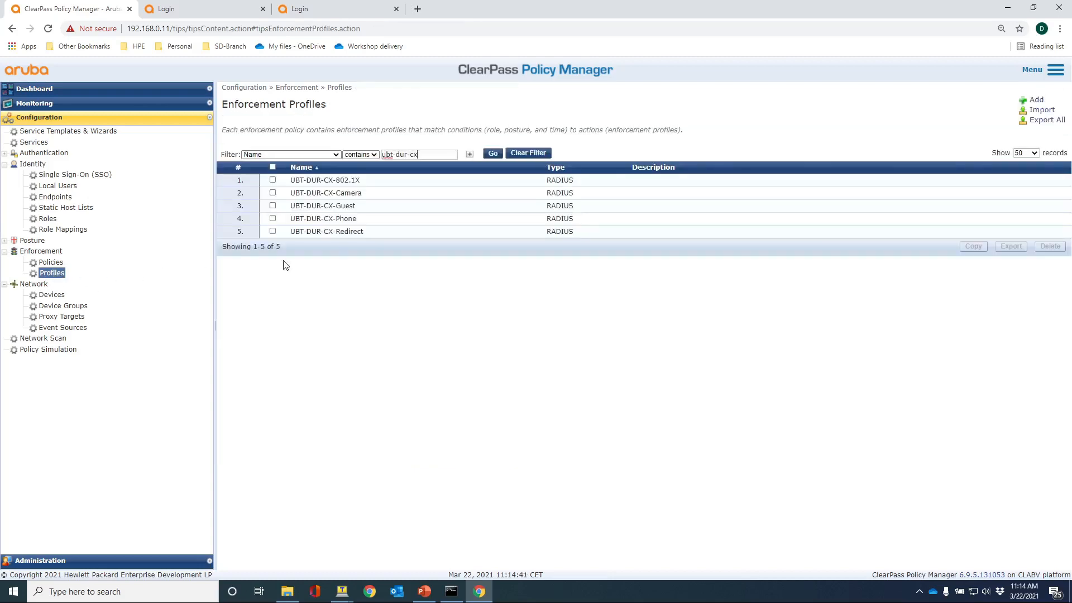
click(329, 226)
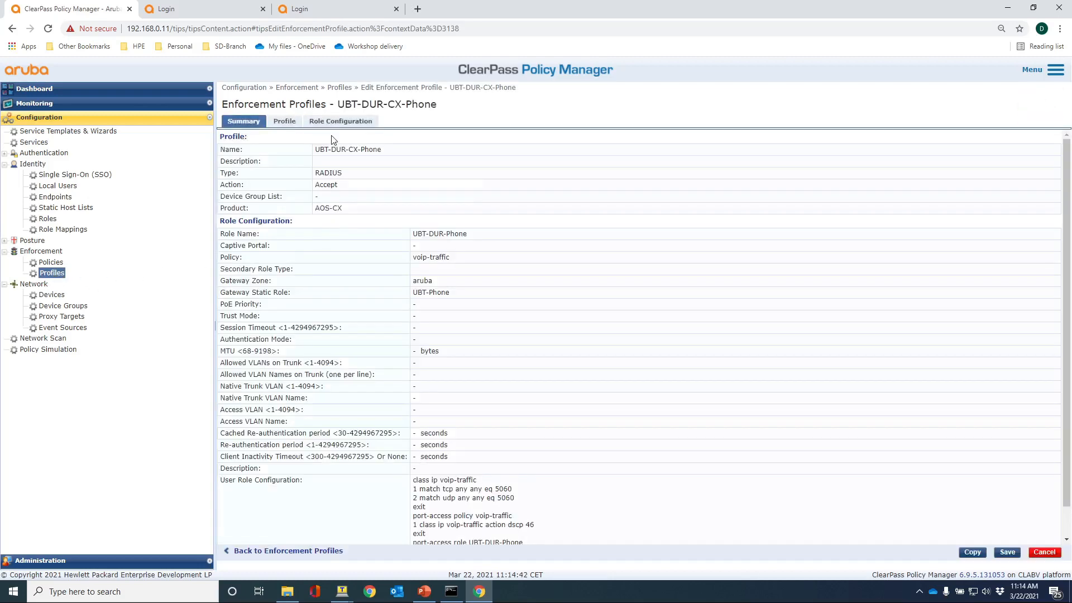
click(338, 122)
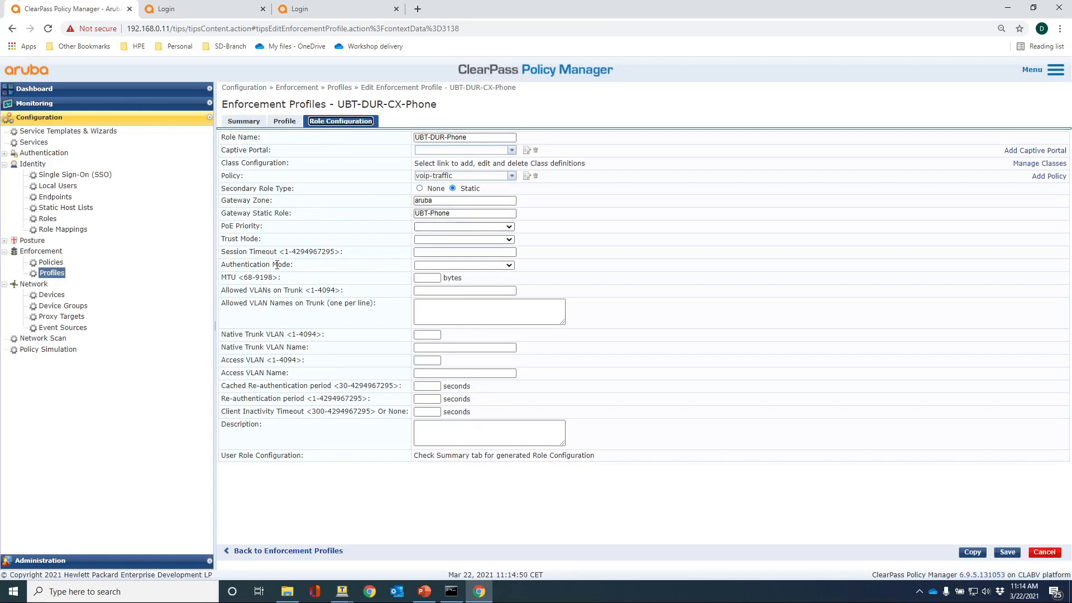
Check the UBT-DUR-CX-Redirect profile's role configuration, then list the dur-cx enforcement policies.
click(54, 275)
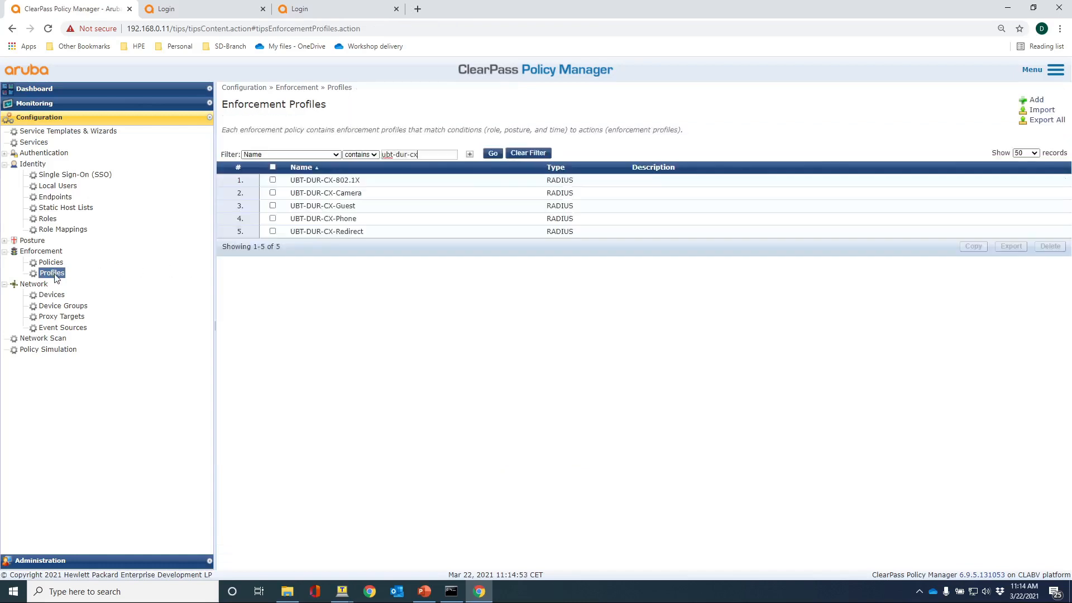
click(306, 234)
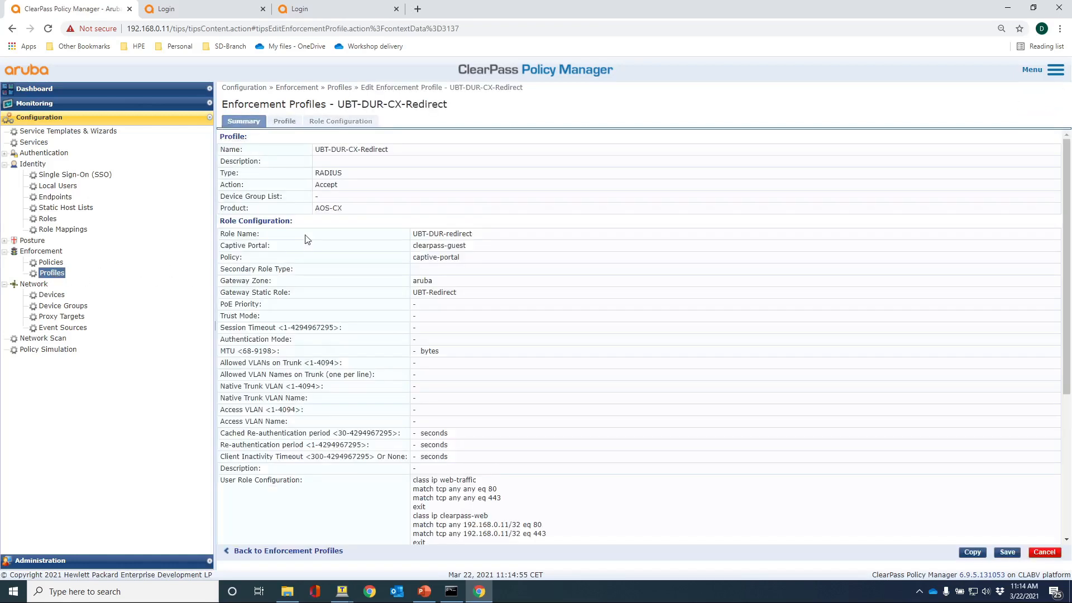
click(315, 124)
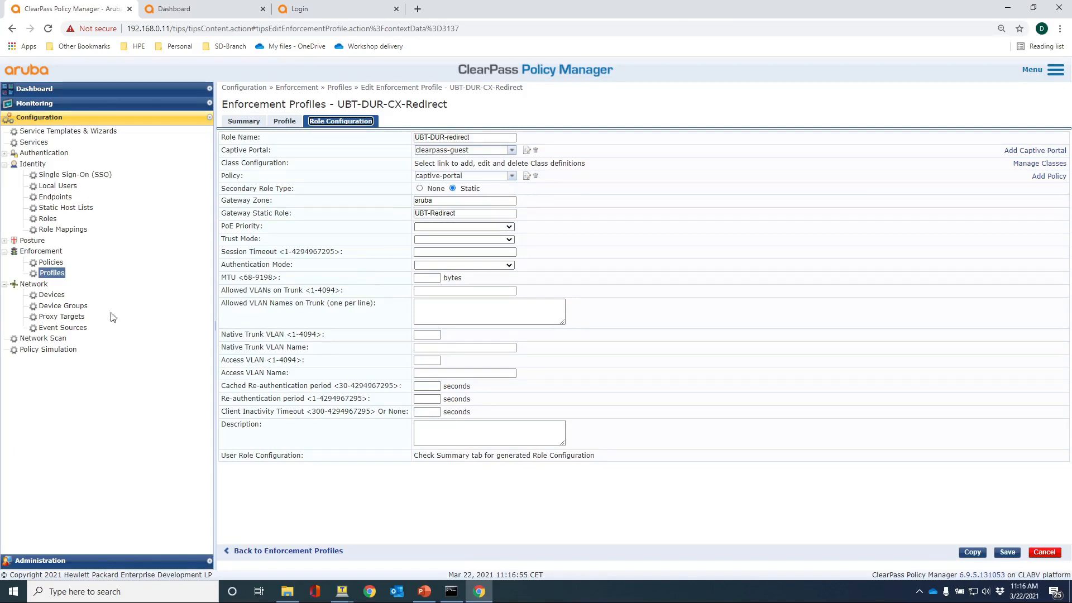
click(53, 262)
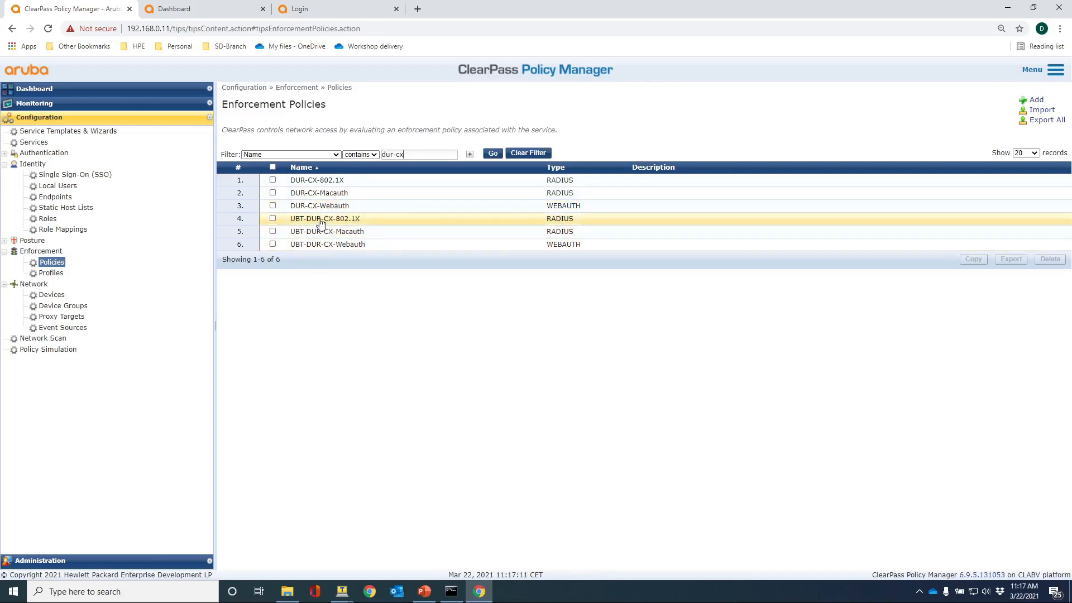
click(323, 219)
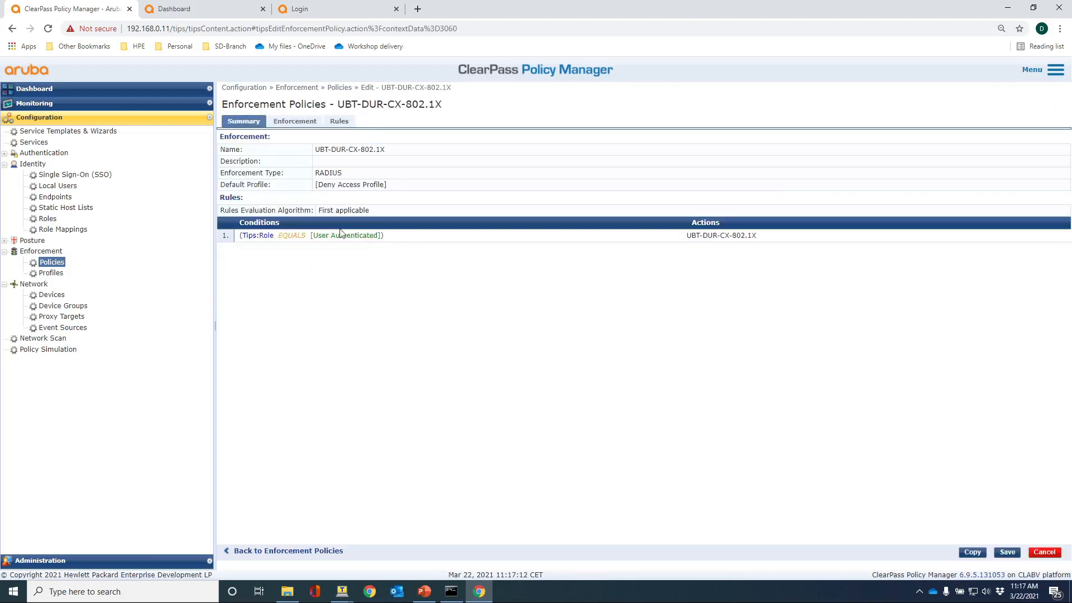
click(338, 122)
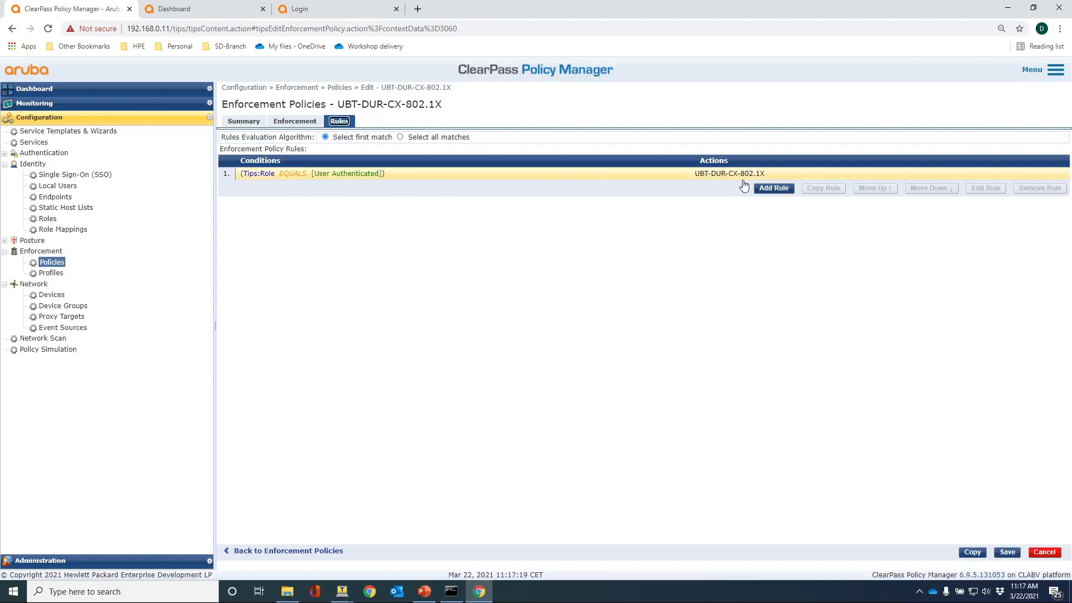
click(51, 263)
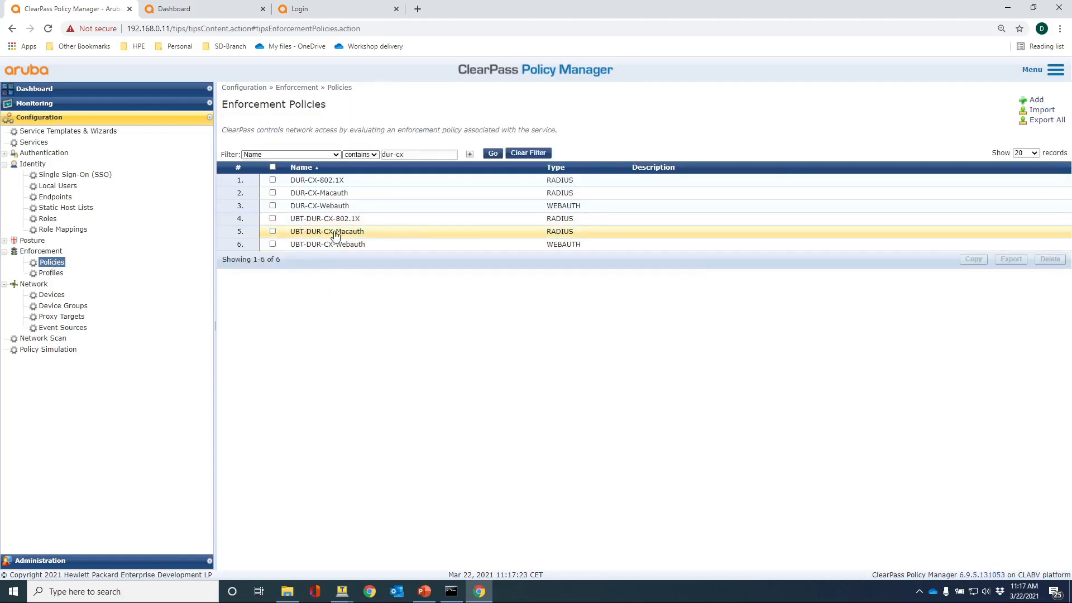
click(335, 235)
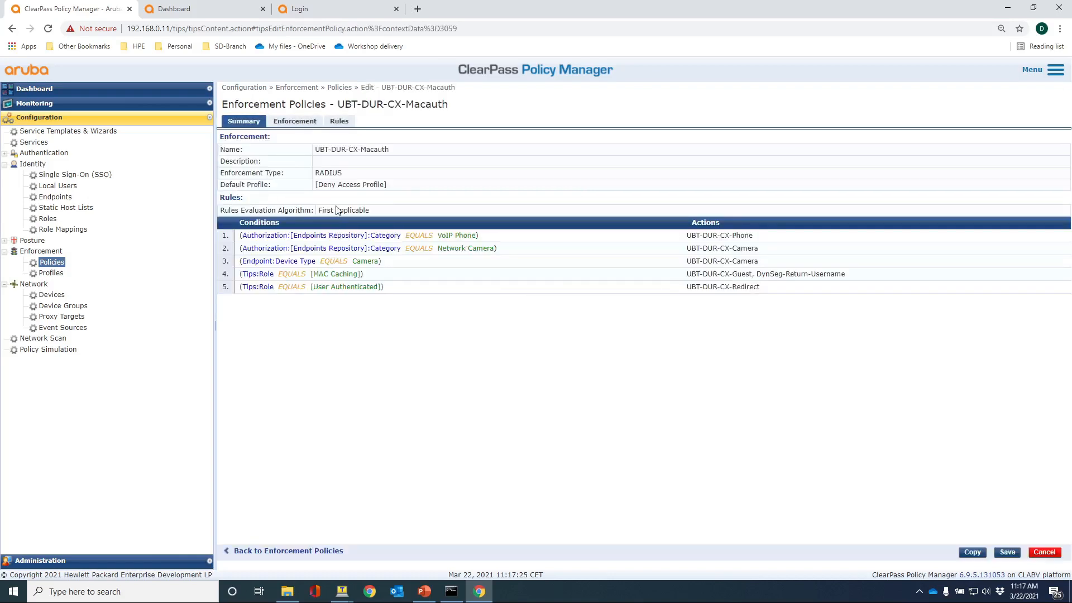
click(339, 121)
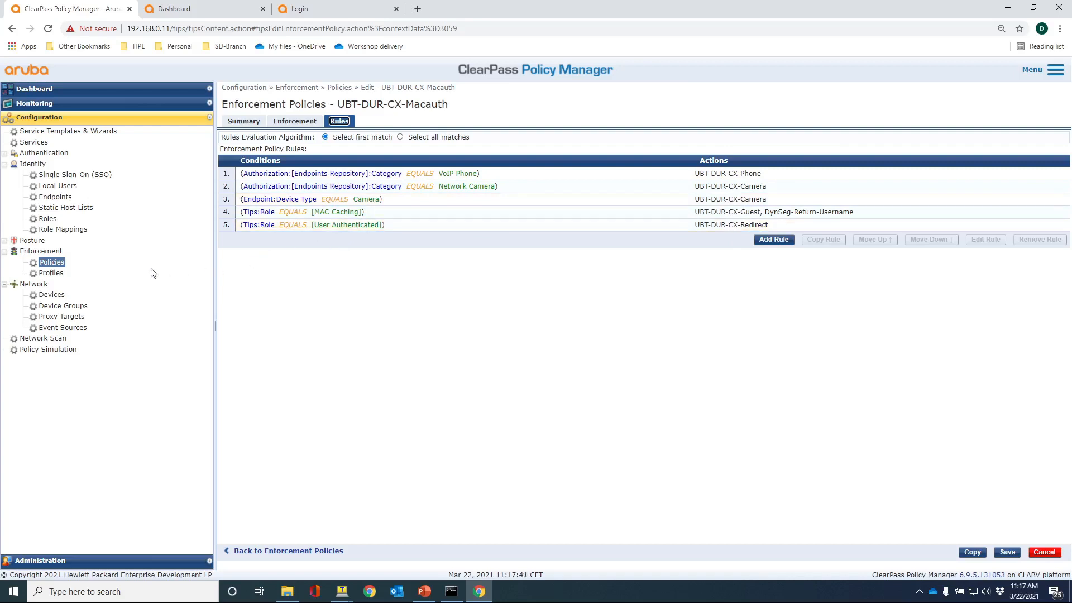
click(60, 262)
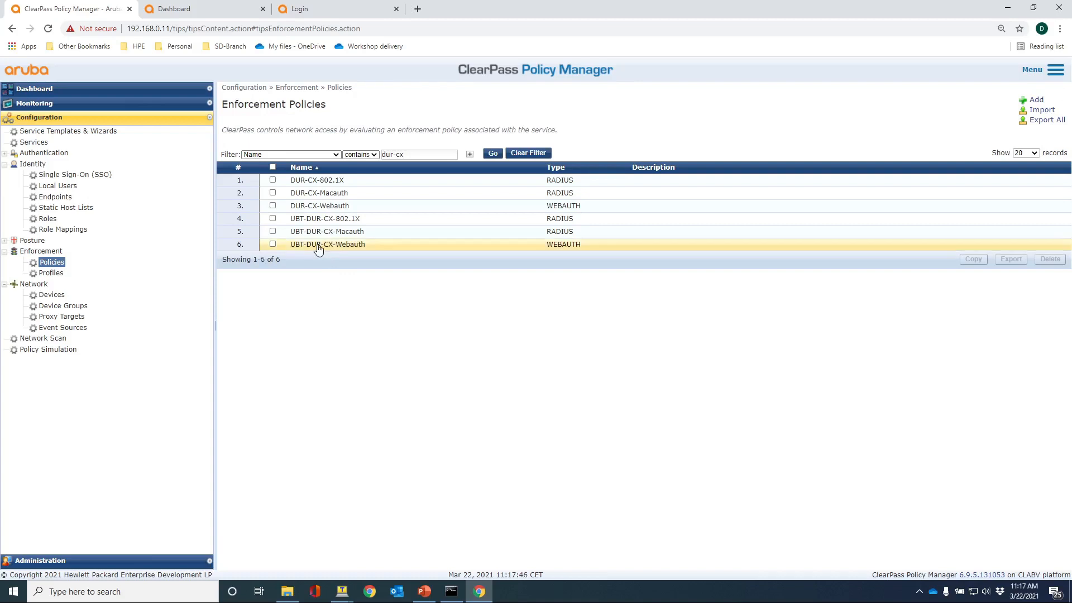
Review the UBT-DUR-CX-Webauth policy summary, then list the dur-cx services.
click(319, 246)
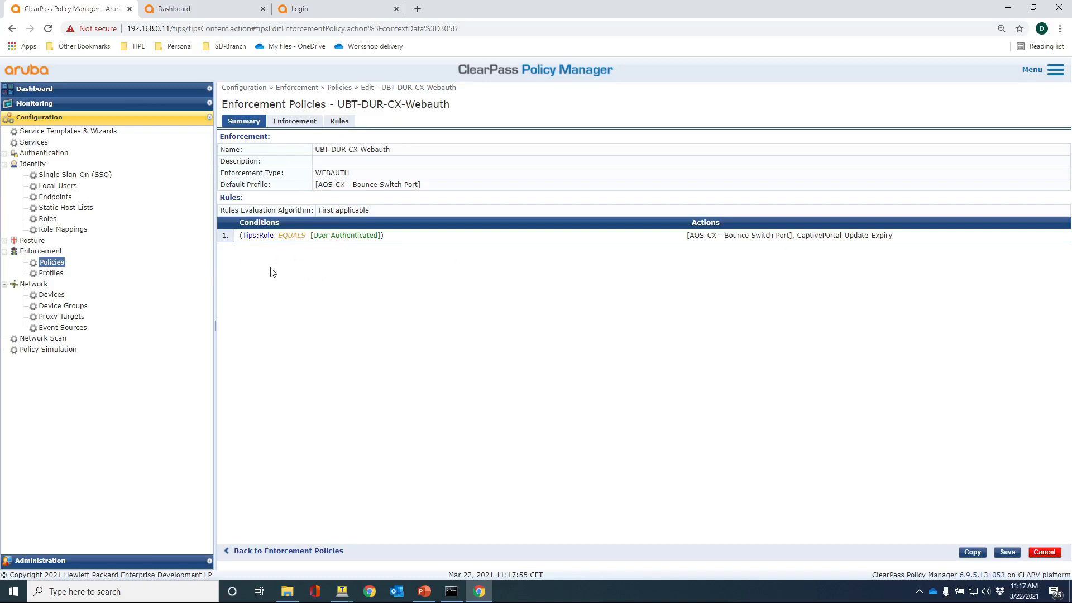
click(31, 143)
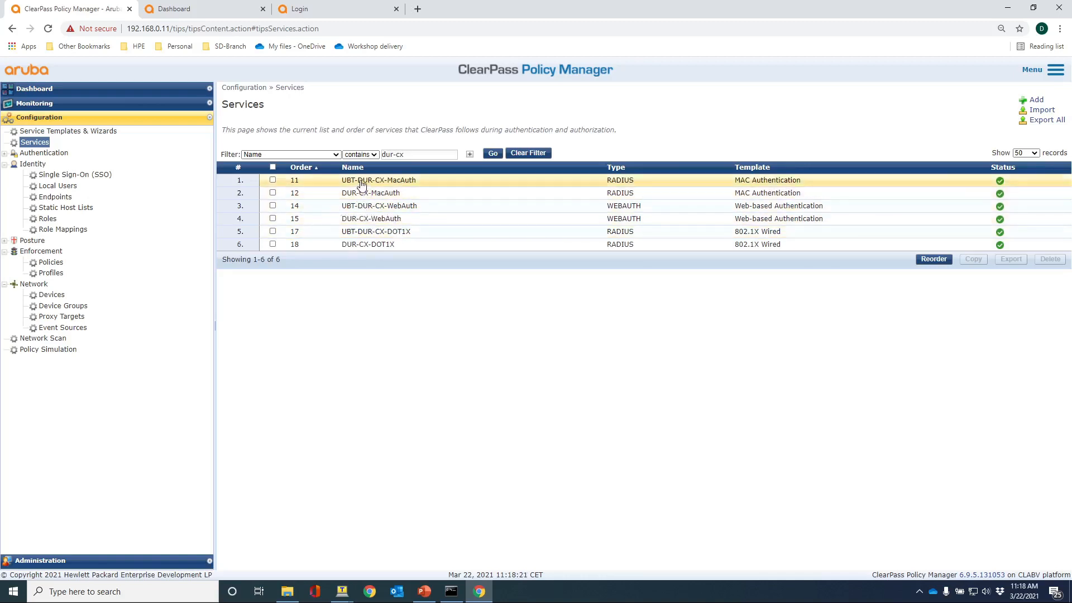
click(360, 180)
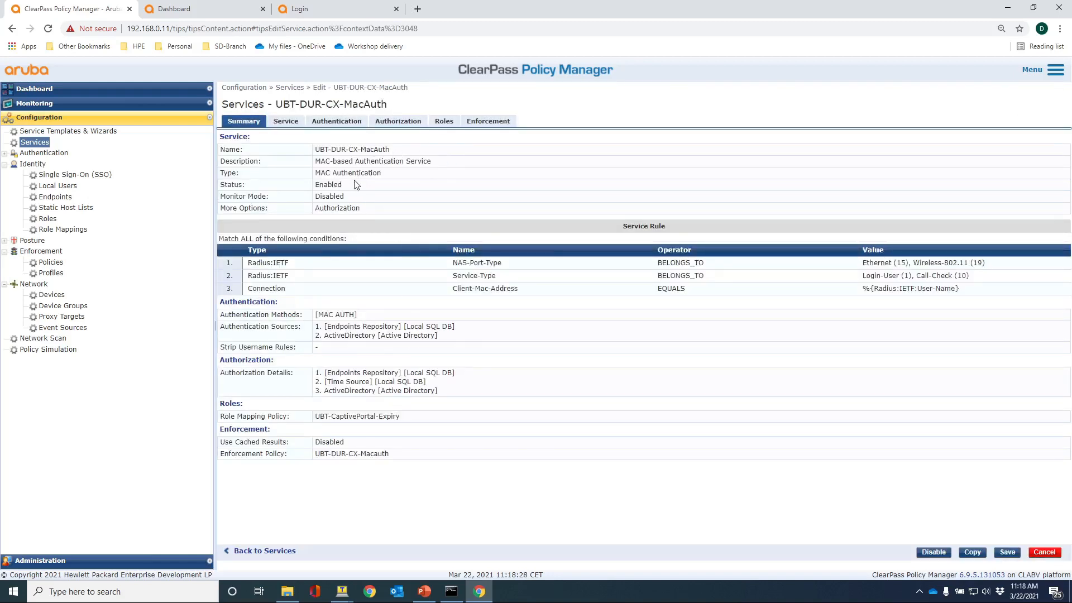
click(328, 123)
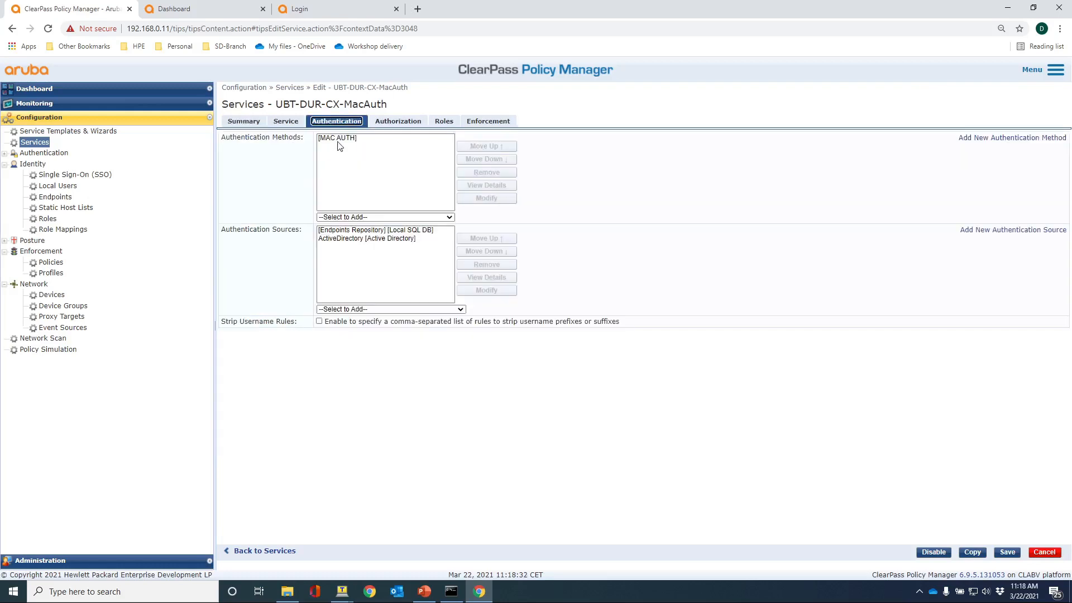
click(391, 124)
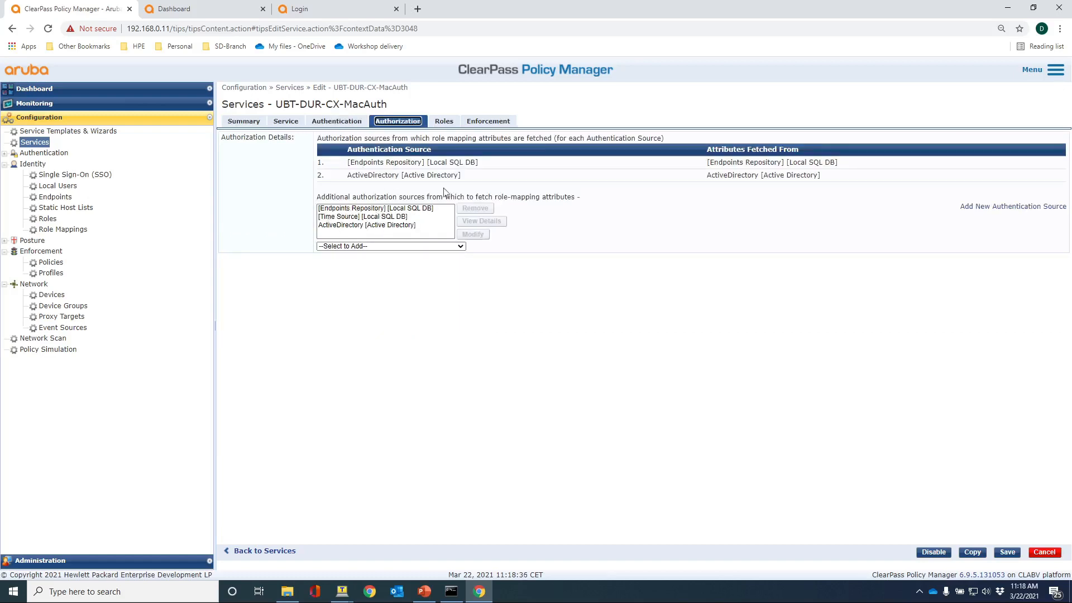
click(480, 127)
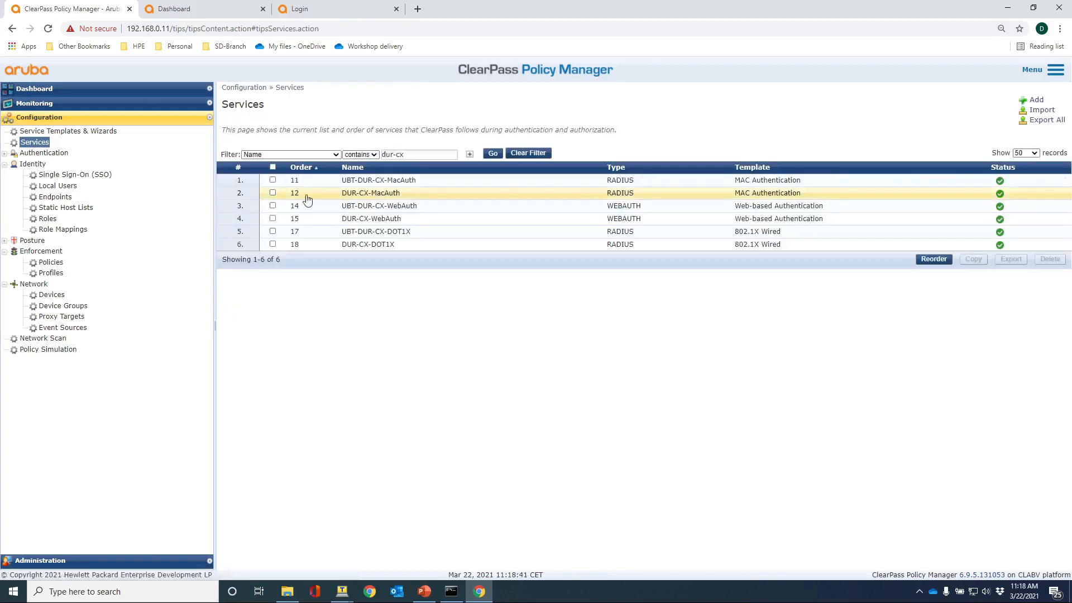
click(362, 208)
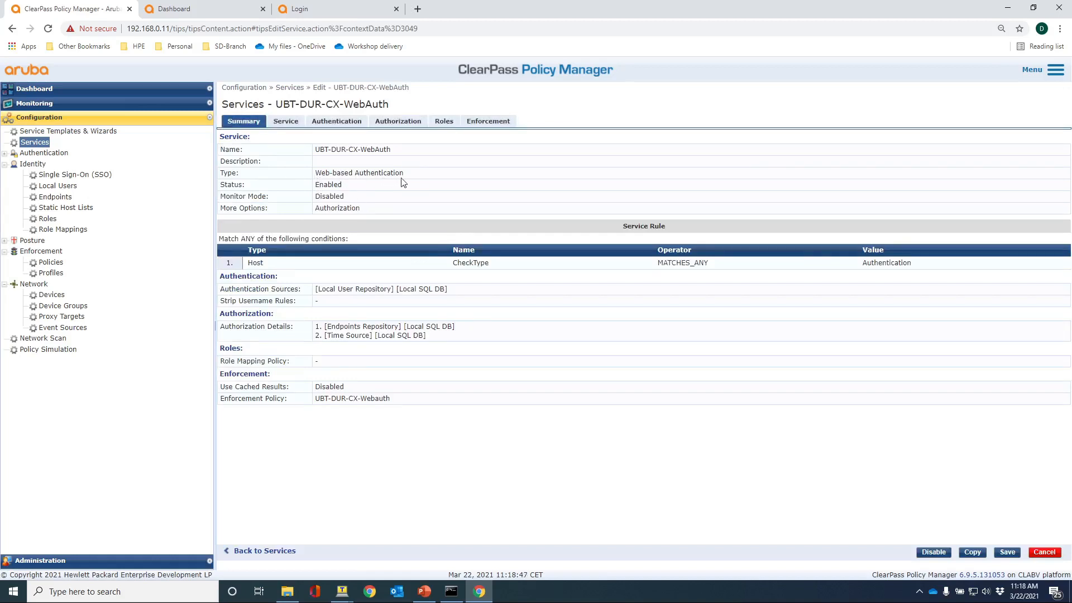
click(337, 123)
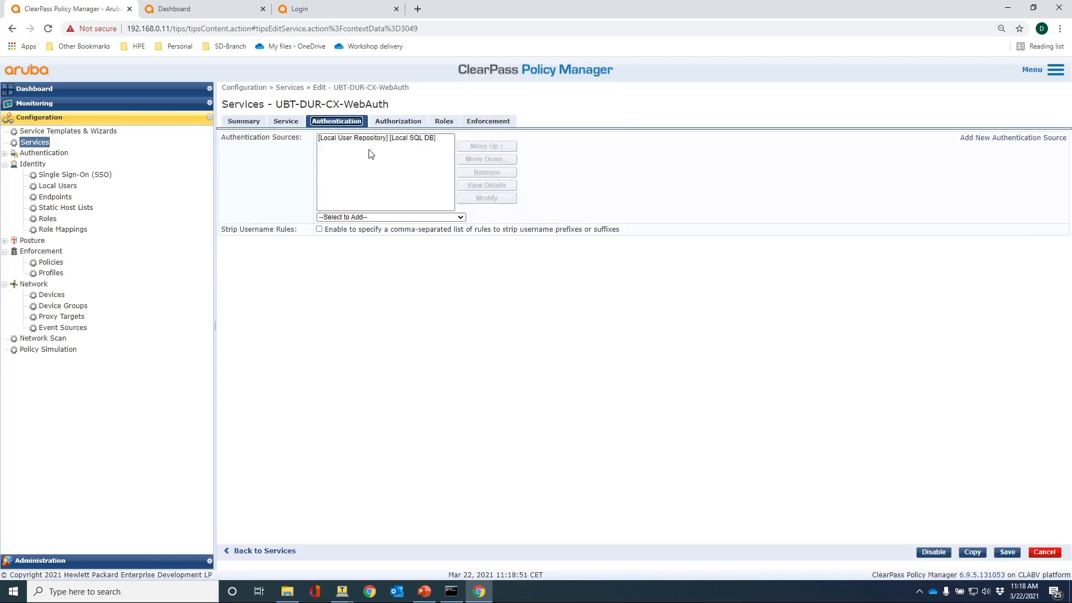
click(476, 123)
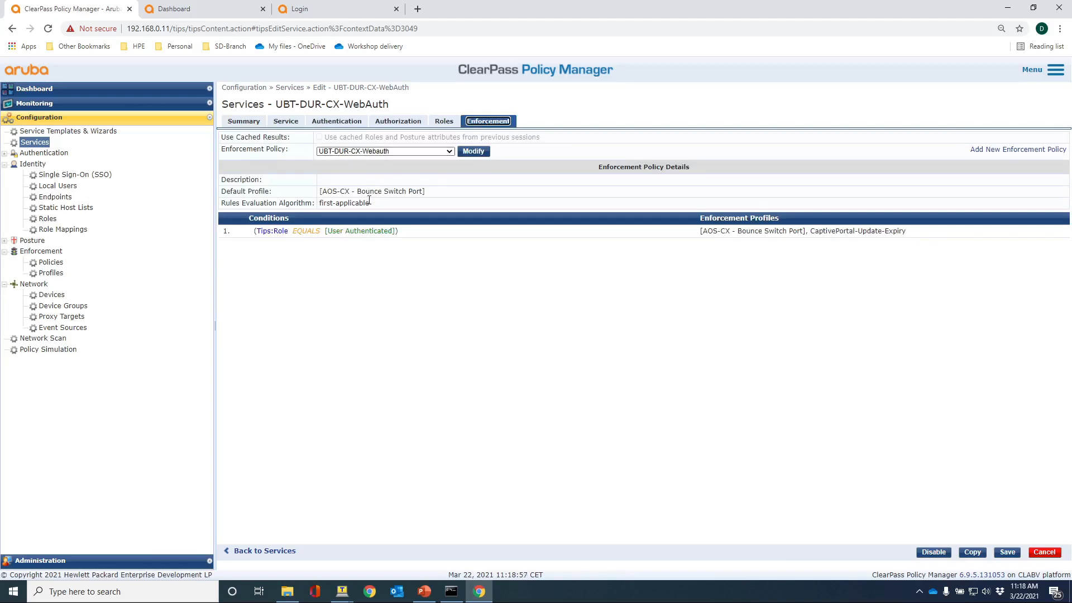
click(45, 142)
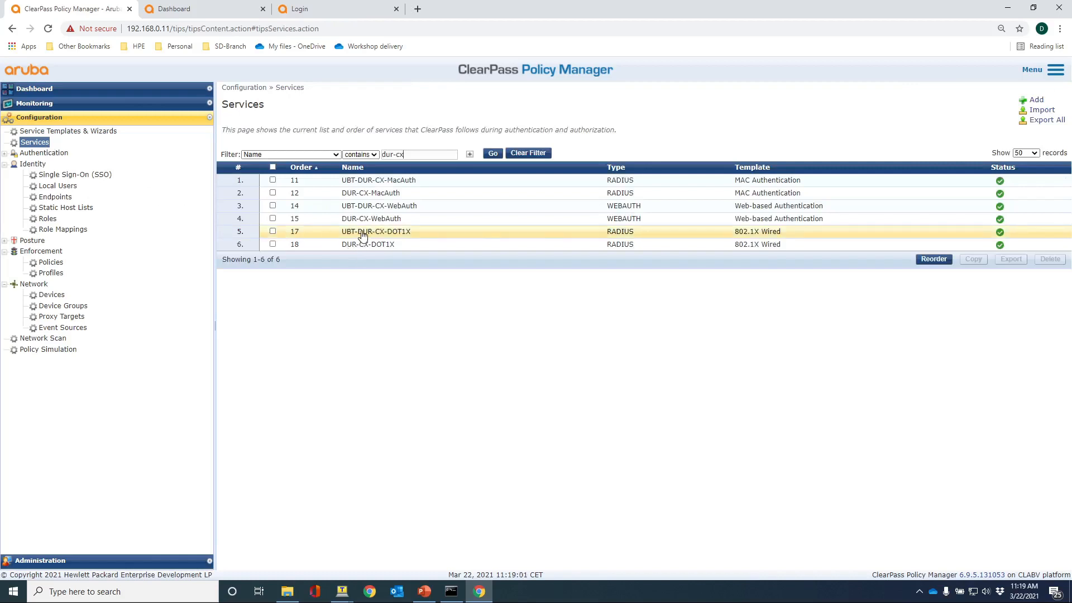
Review the UBT-DUR-CX-DOT1X service's Authentication and Enforcement tabs, then switch to the Mobility Master dashboard.
click(361, 235)
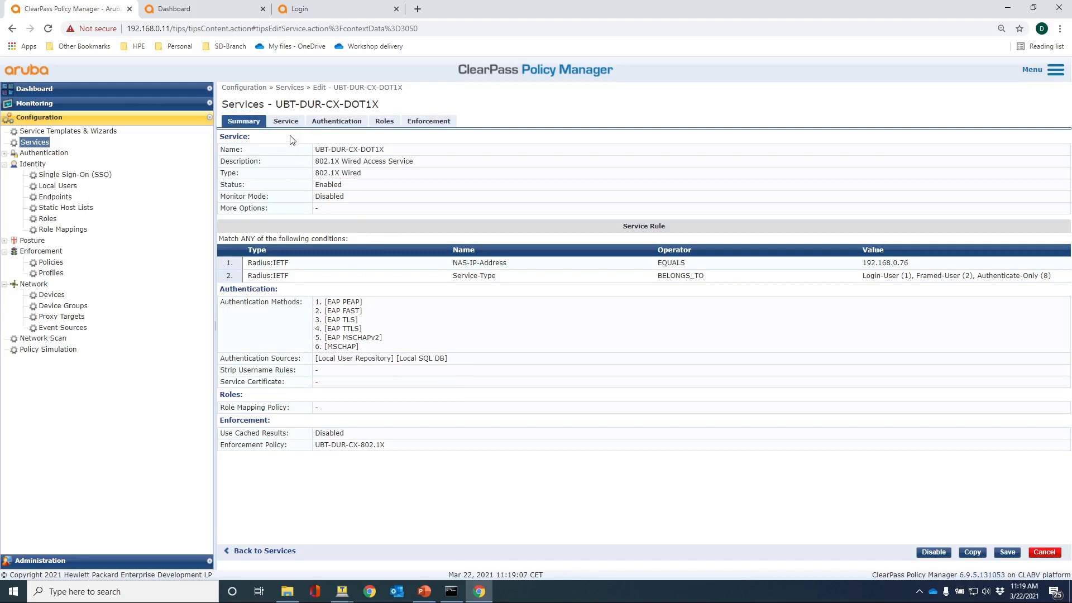
click(324, 123)
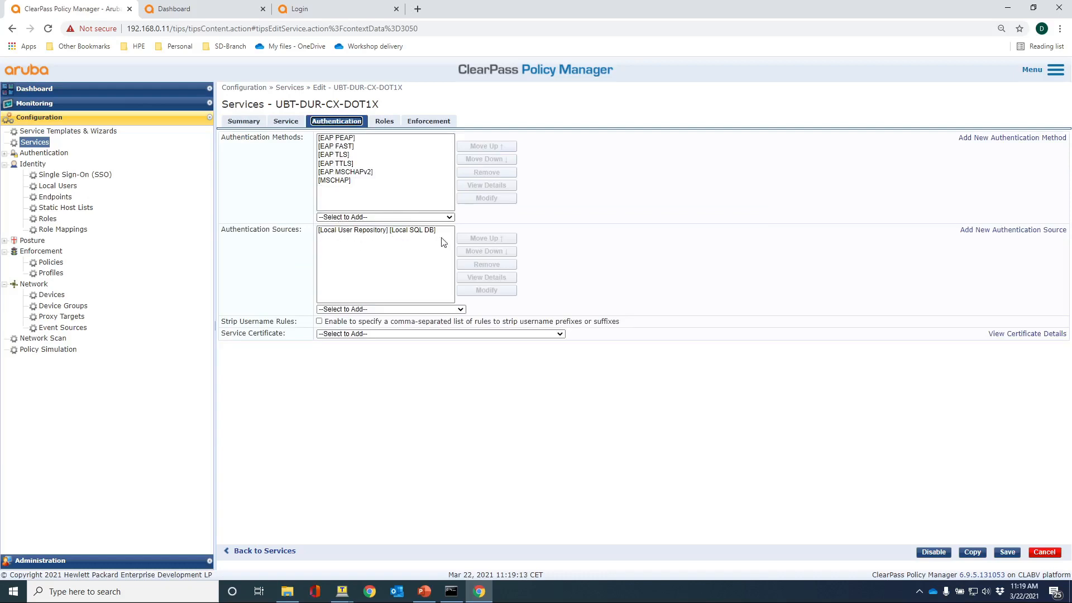
click(416, 123)
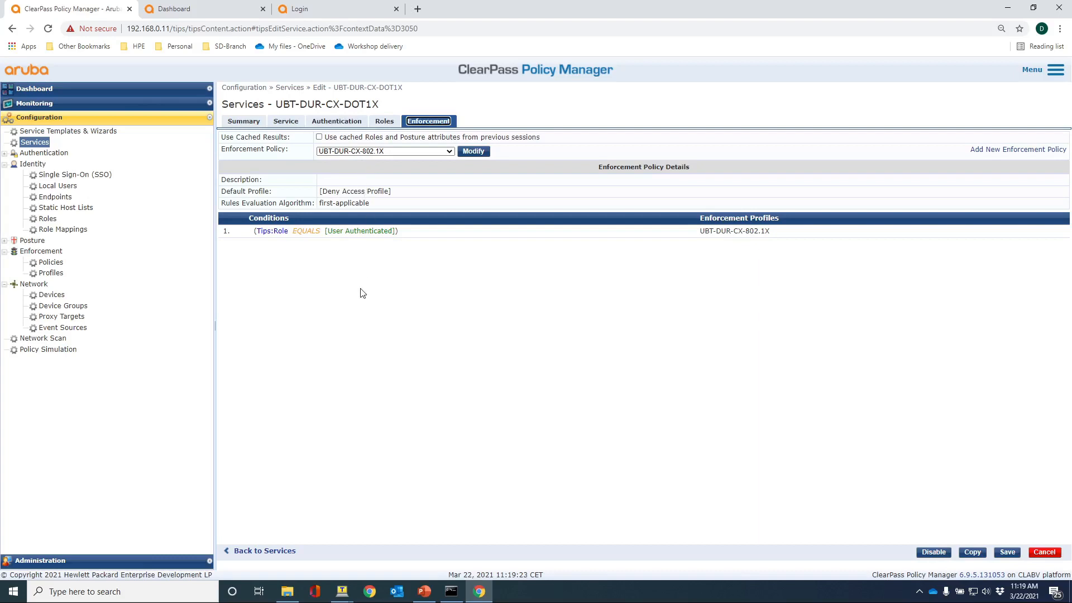
click(183, 11)
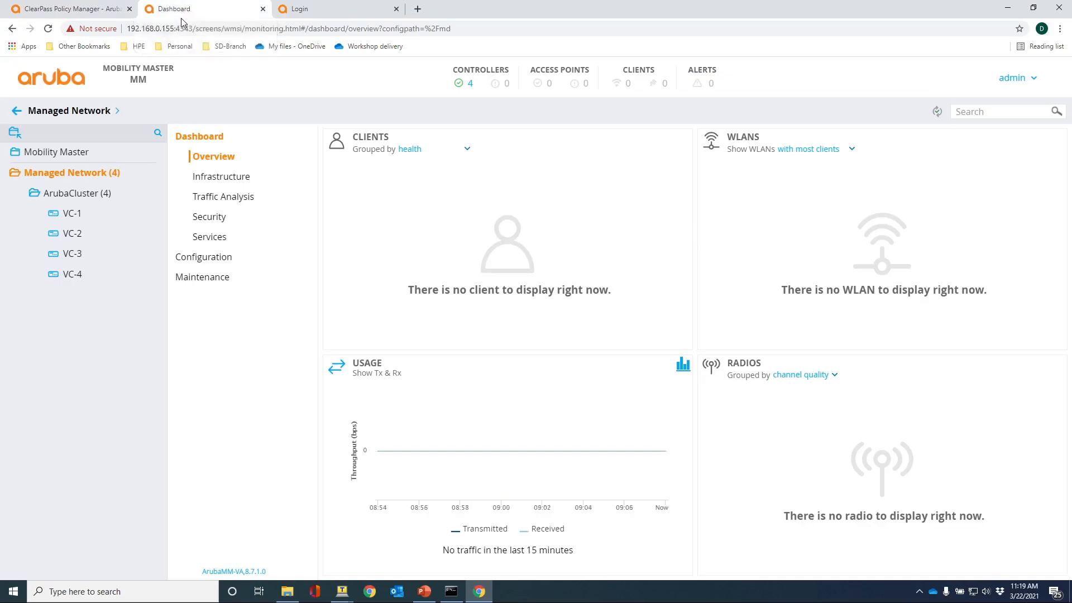
Scope to ArubaCluster and scroll through its 25 roles under Configuration > Roles & Policies.
click(65, 196)
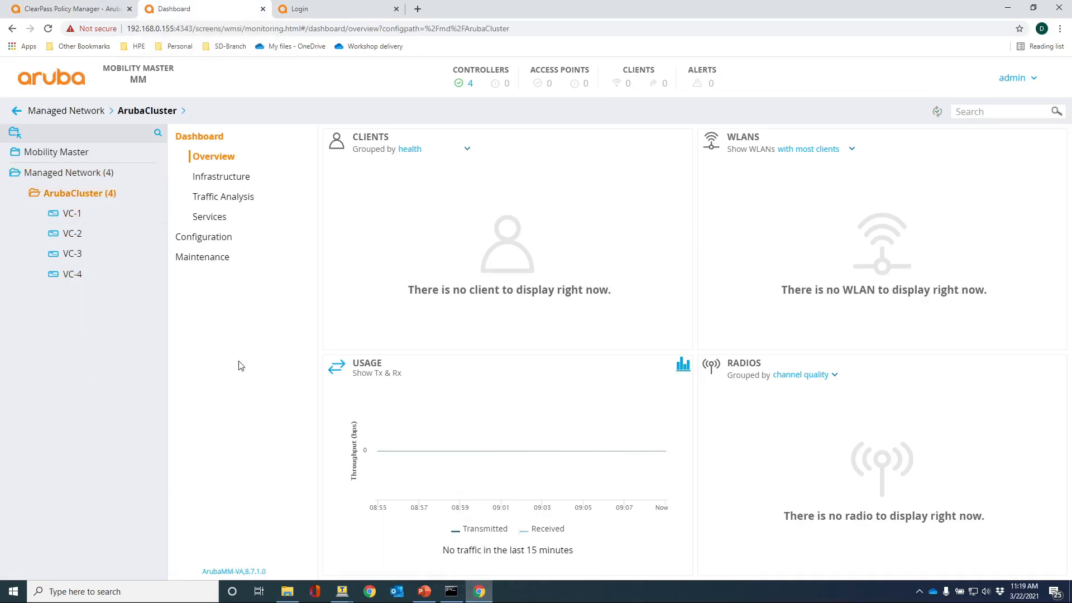
click(201, 239)
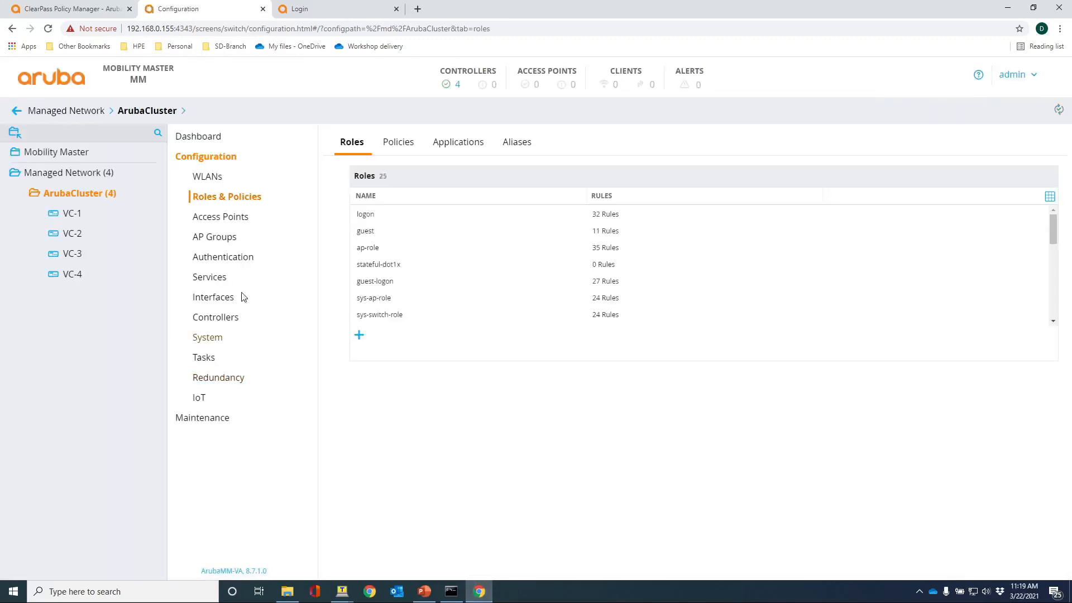
click(218, 203)
scroll(387, 263, down, 5)
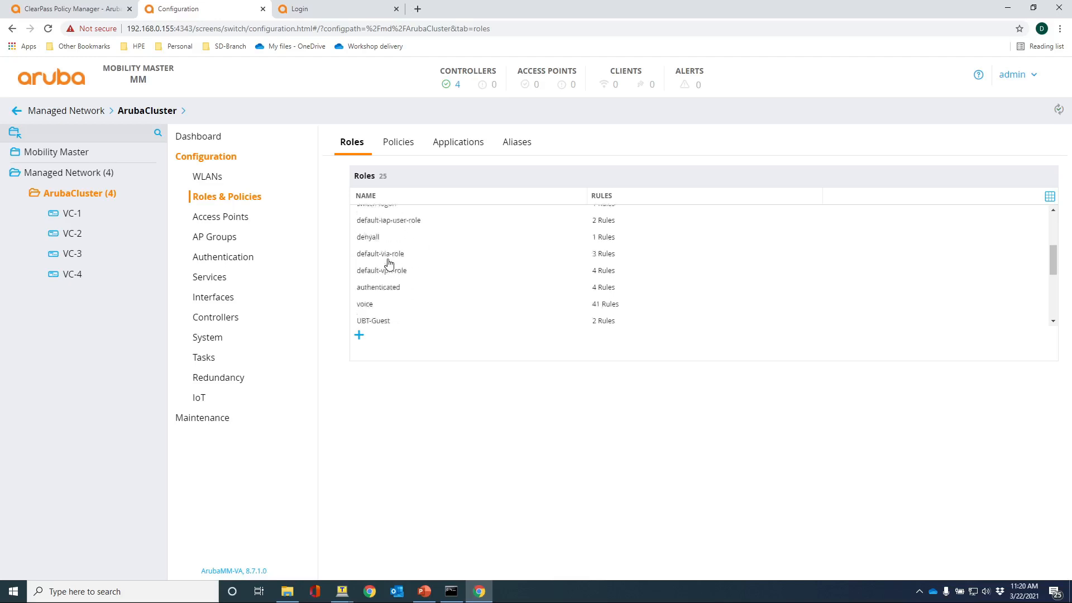
scroll(389, 262, down, 1)
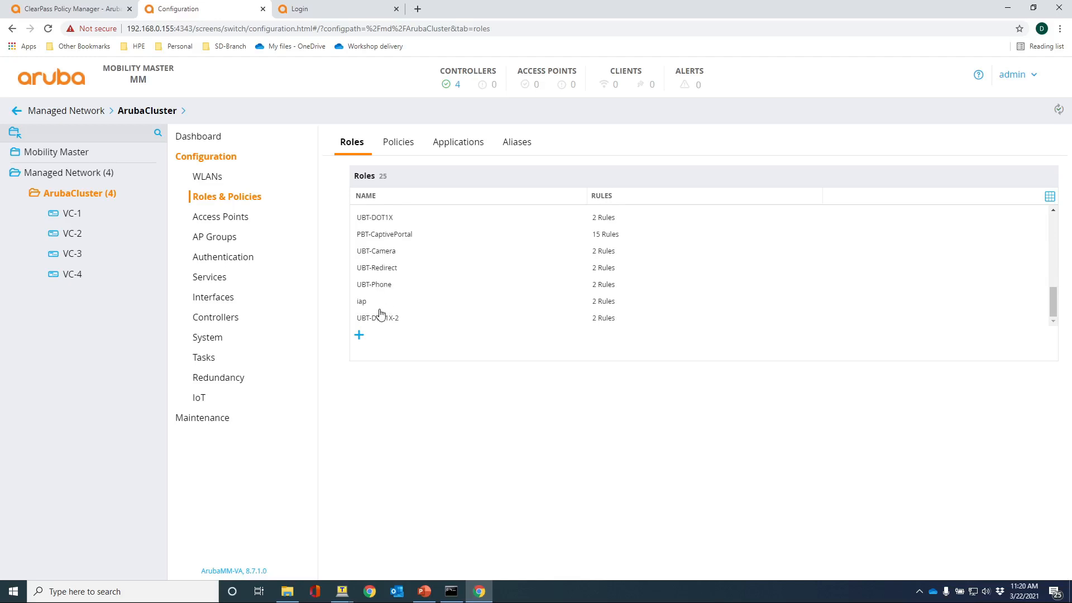
scroll(382, 260, up, 1)
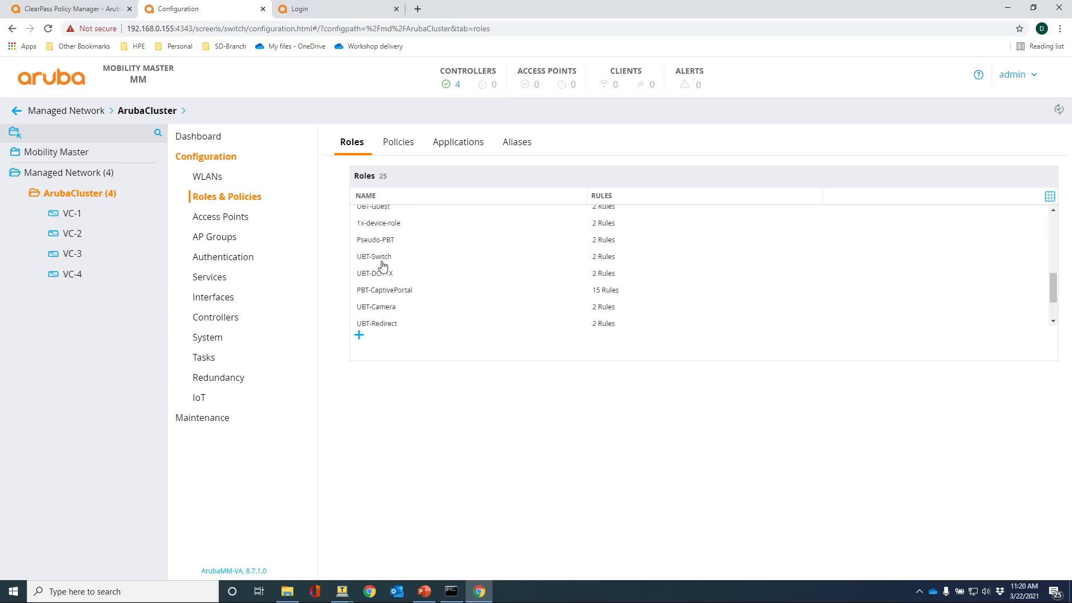
scroll(383, 265, up, 1)
Check the UBT-Guest role's VLAN in its advanced view's More settings.
click(383, 265)
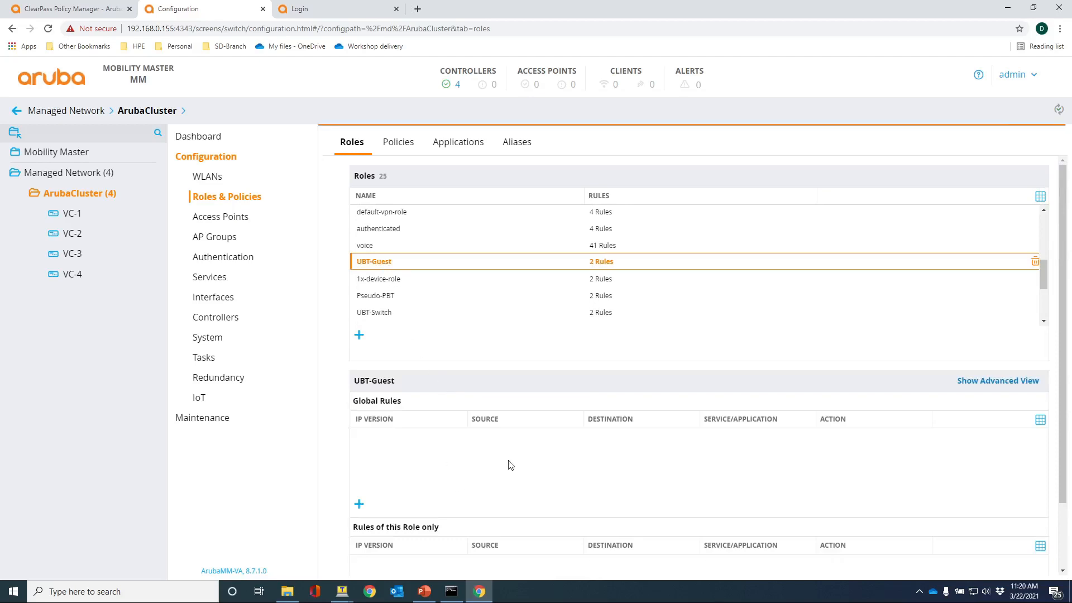
click(981, 383)
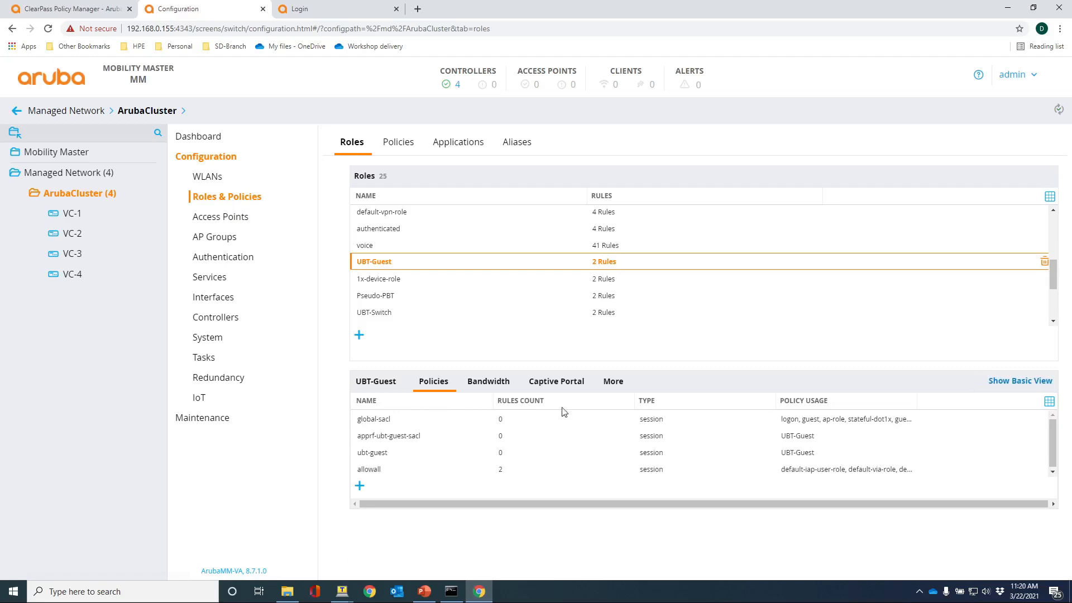
click(613, 381)
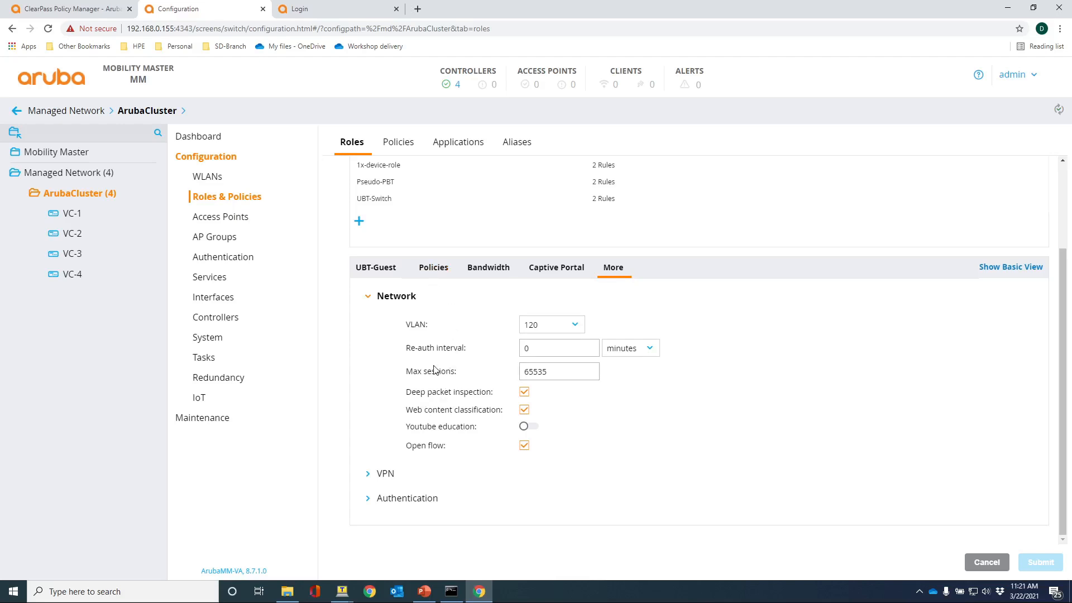
scroll(441, 251, up, 1)
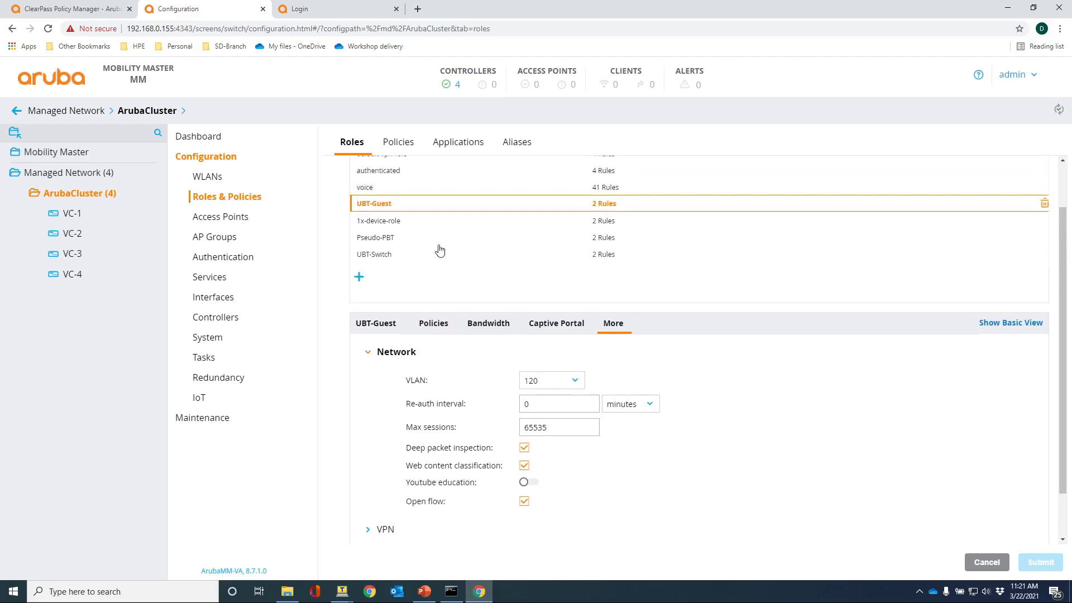
scroll(439, 251, up, 1)
scroll(437, 249, down, 2)
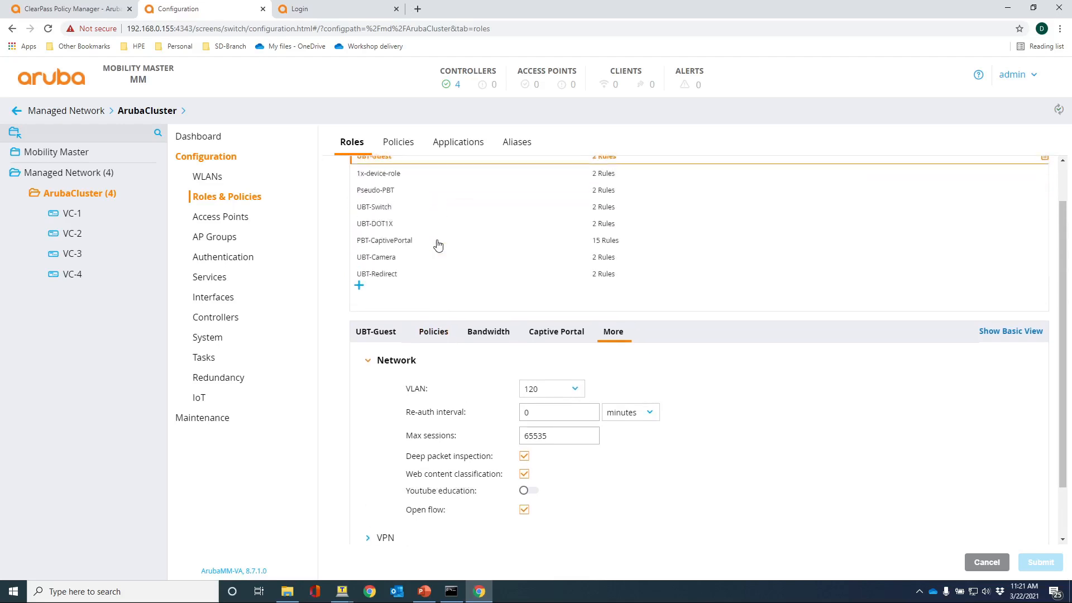
Check the UBT-DOT1X, UBT-Redirect and UBT-Phone role VLANs, then switch to the controller dashboard.
click(379, 226)
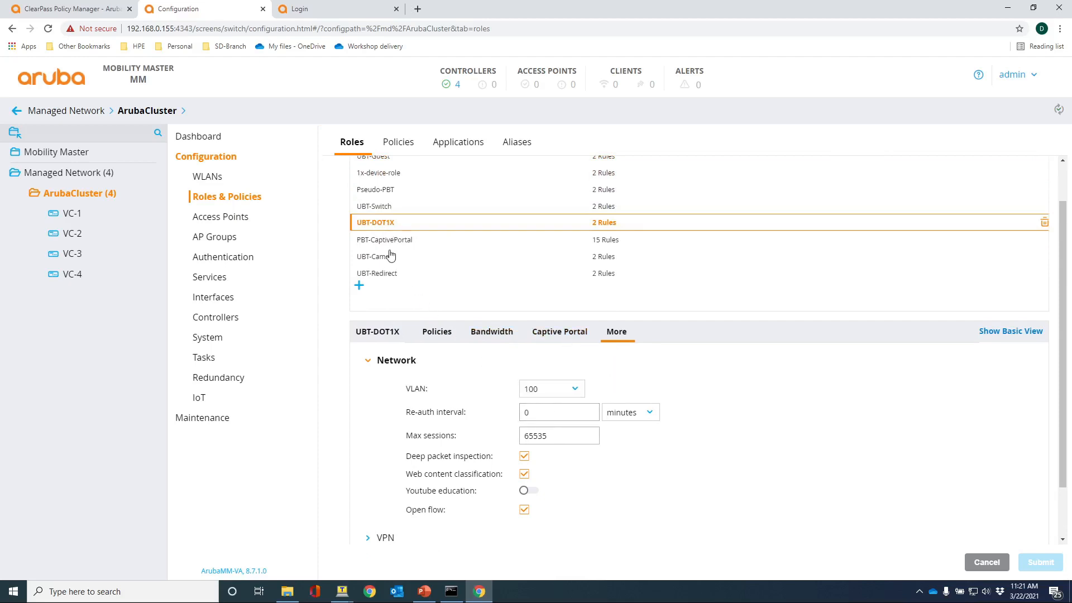
click(385, 275)
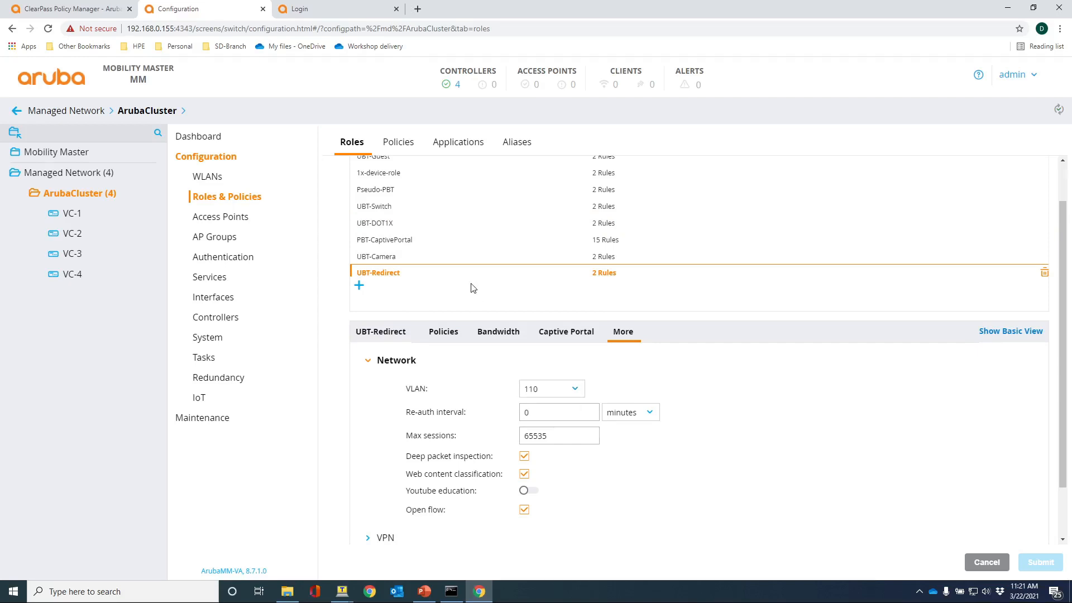
scroll(463, 265, up, 1)
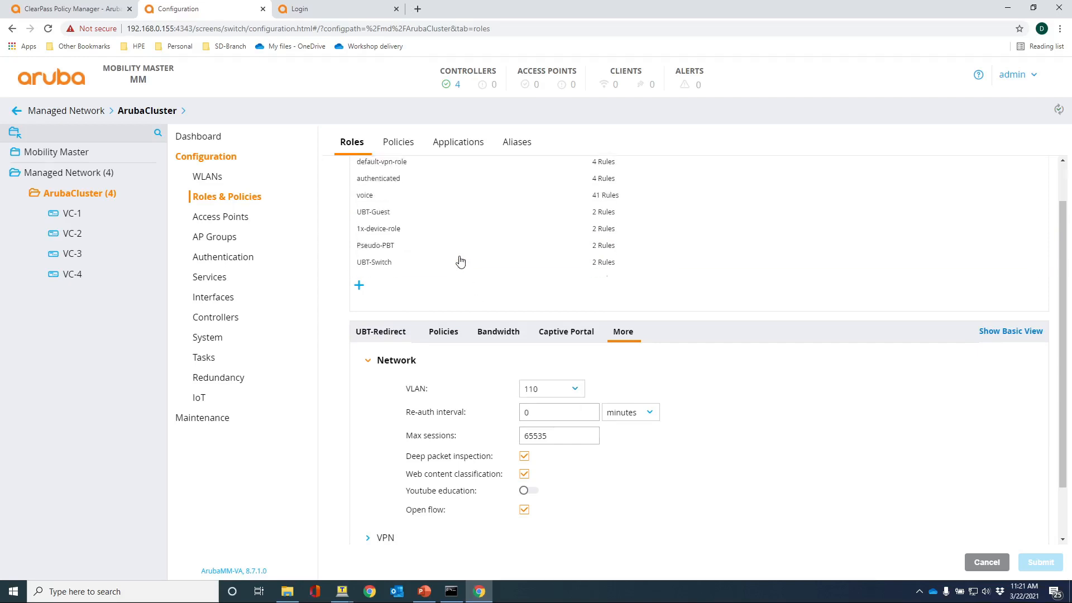
scroll(456, 249, down, 1)
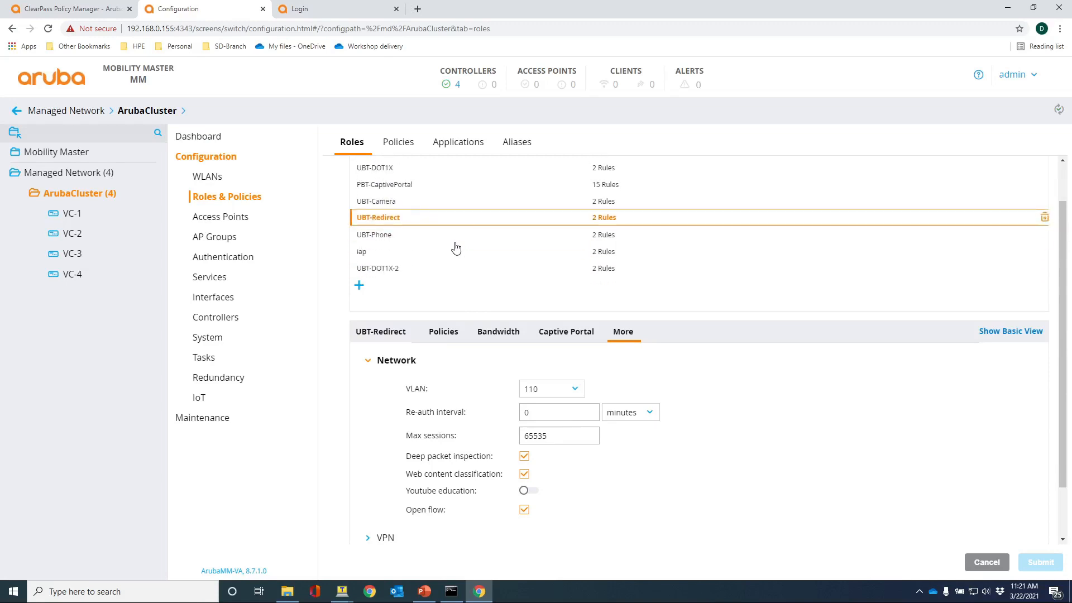
click(384, 240)
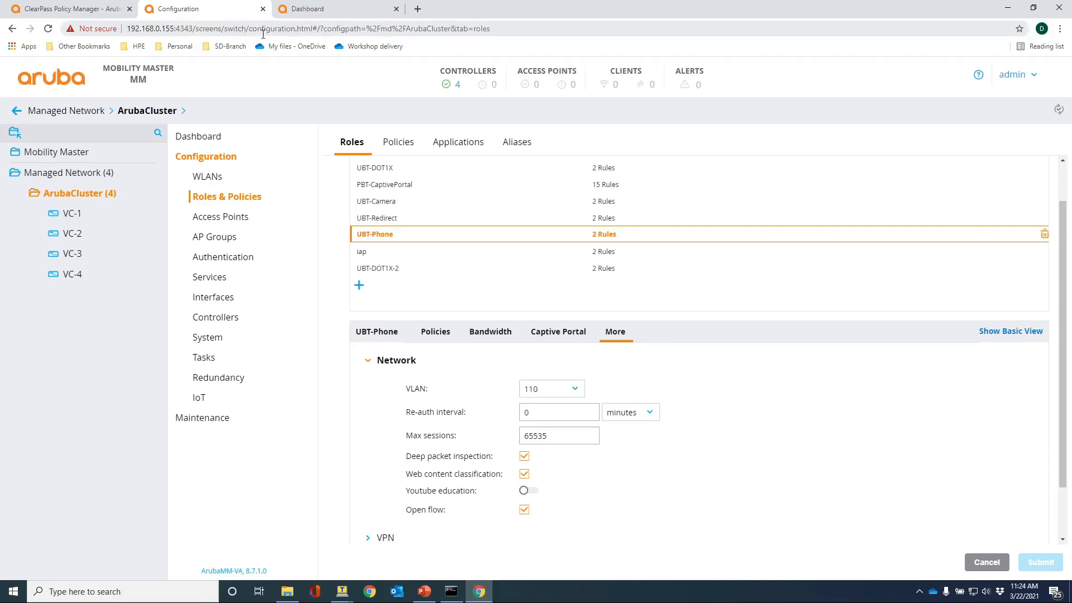
click(310, 11)
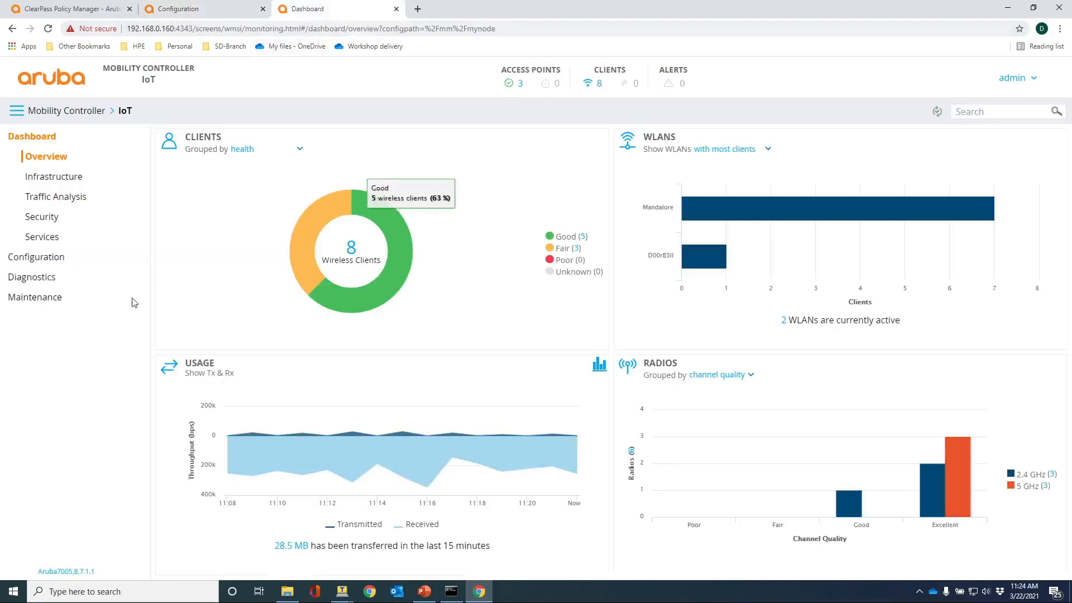
On the controller, confirm the UBT-Camera role uses VLAN 1, then go back to ClearPass.
click(28, 263)
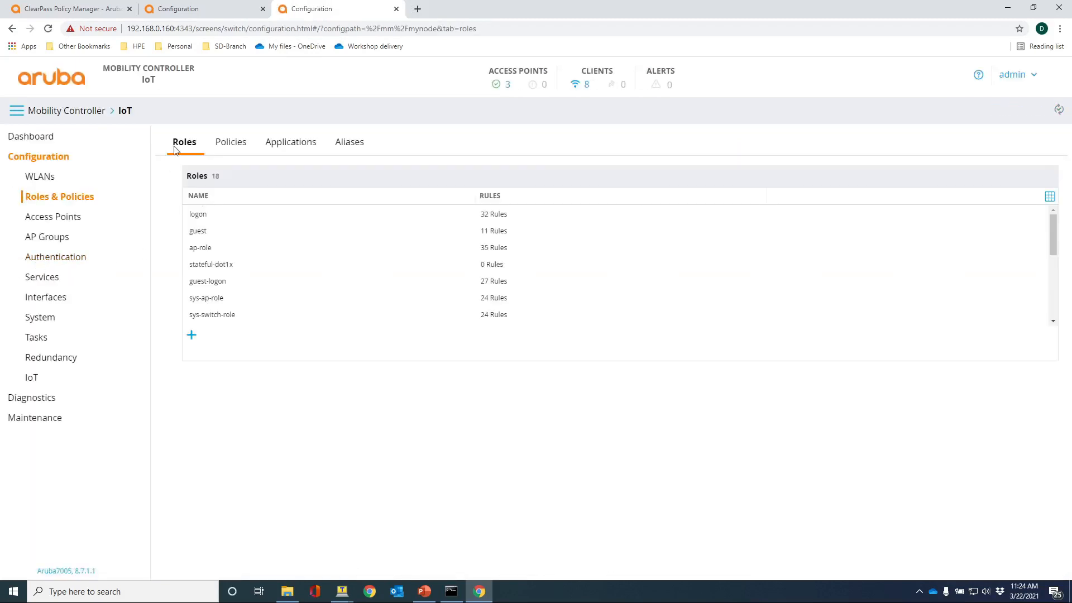
scroll(230, 232, down, 1)
scroll(229, 232, down, 3)
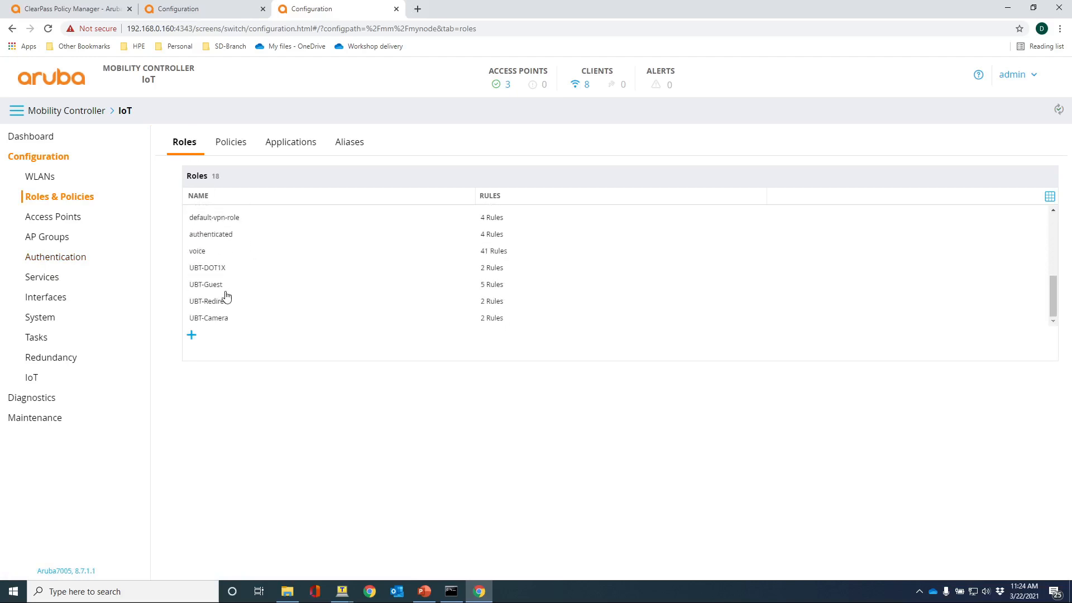
click(215, 319)
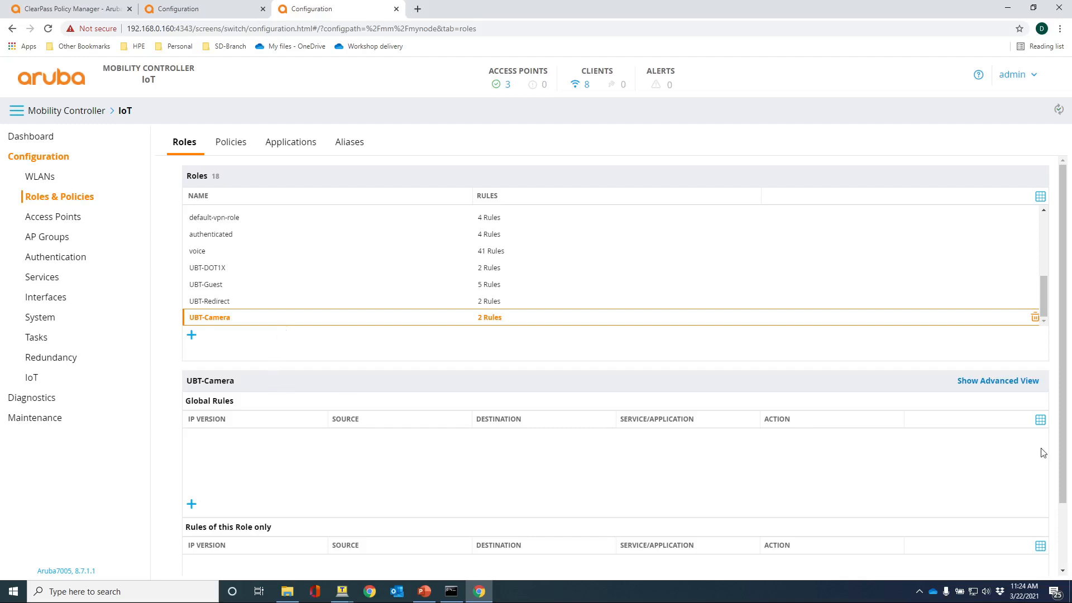
click(998, 381)
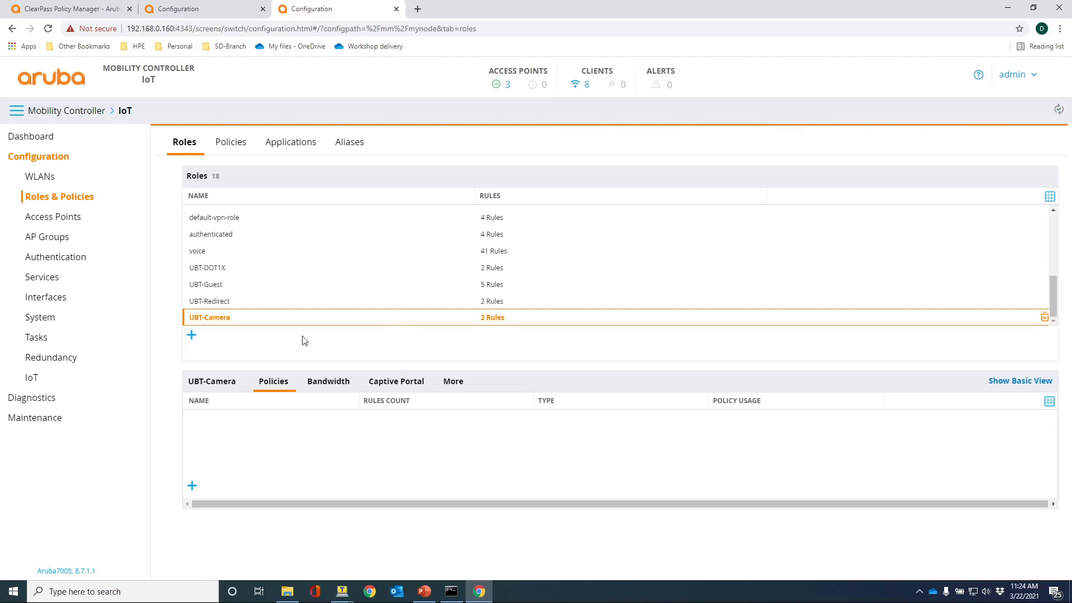
click(452, 383)
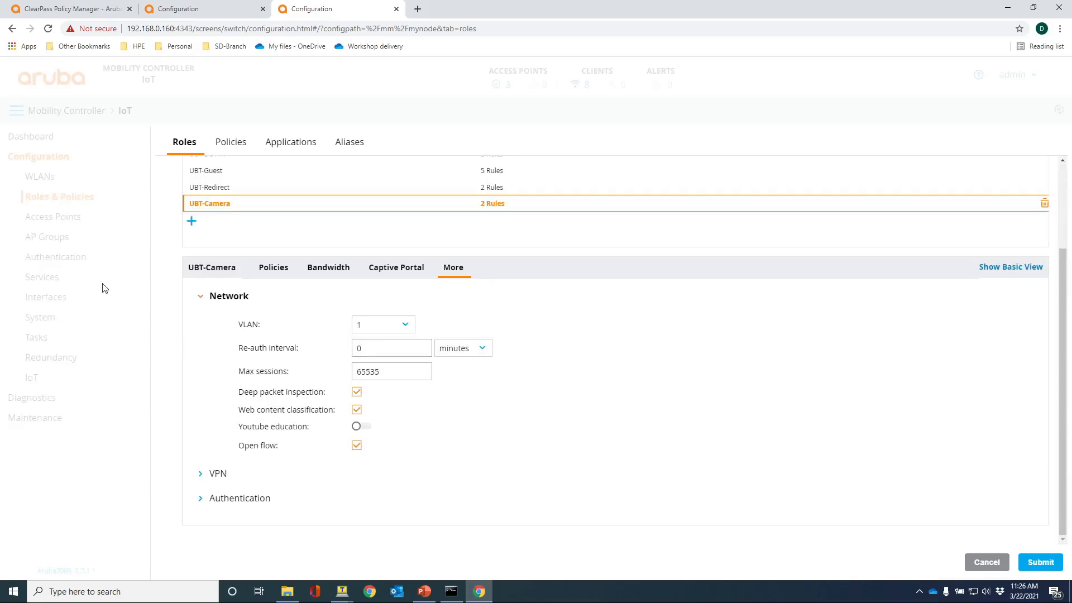
click(61, 12)
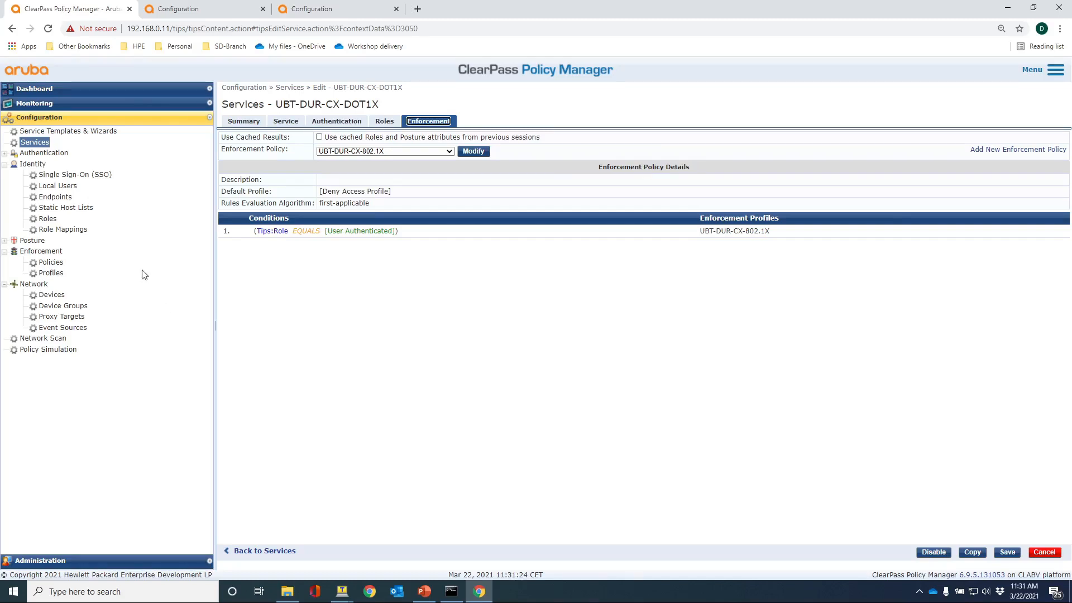
Open the newest Access Tracker request's output and expand the UBT-DUR-CX-Phone RADIUS response.
click(33, 103)
click(54, 127)
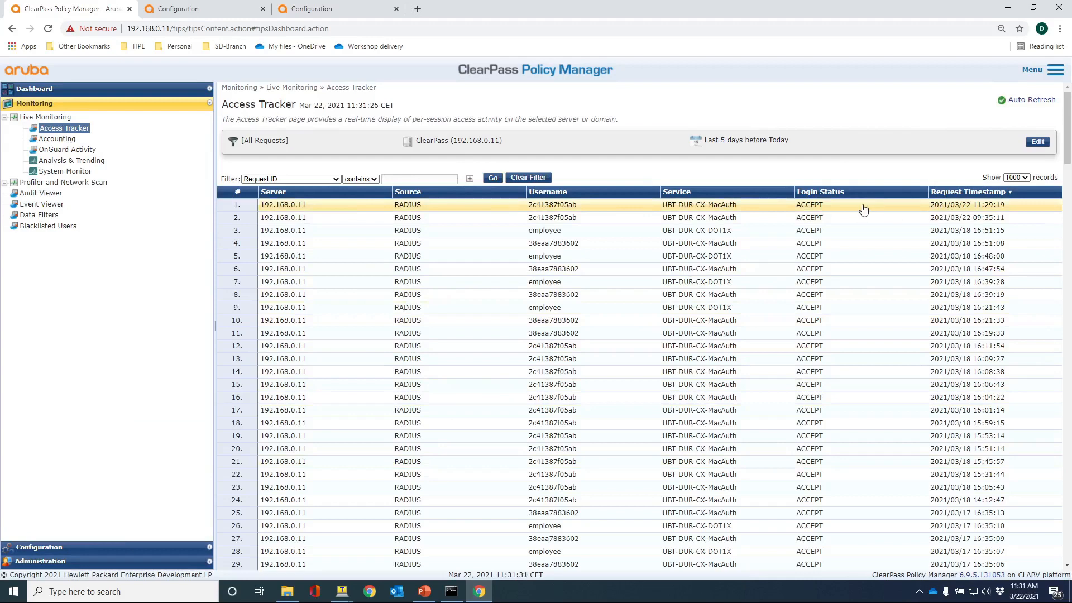
click(305, 207)
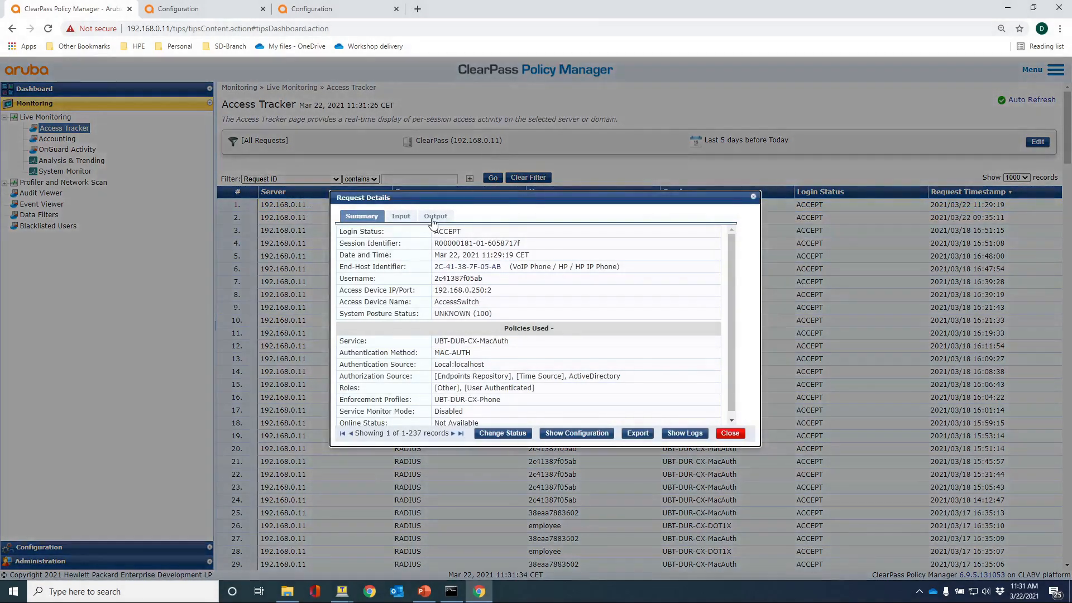
click(435, 216)
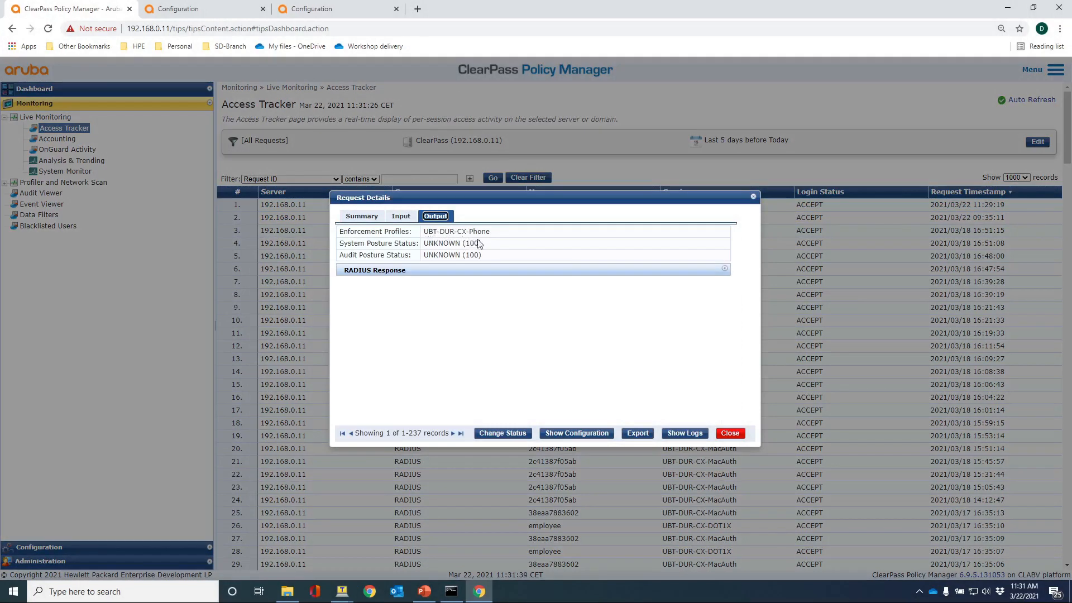
click(425, 272)
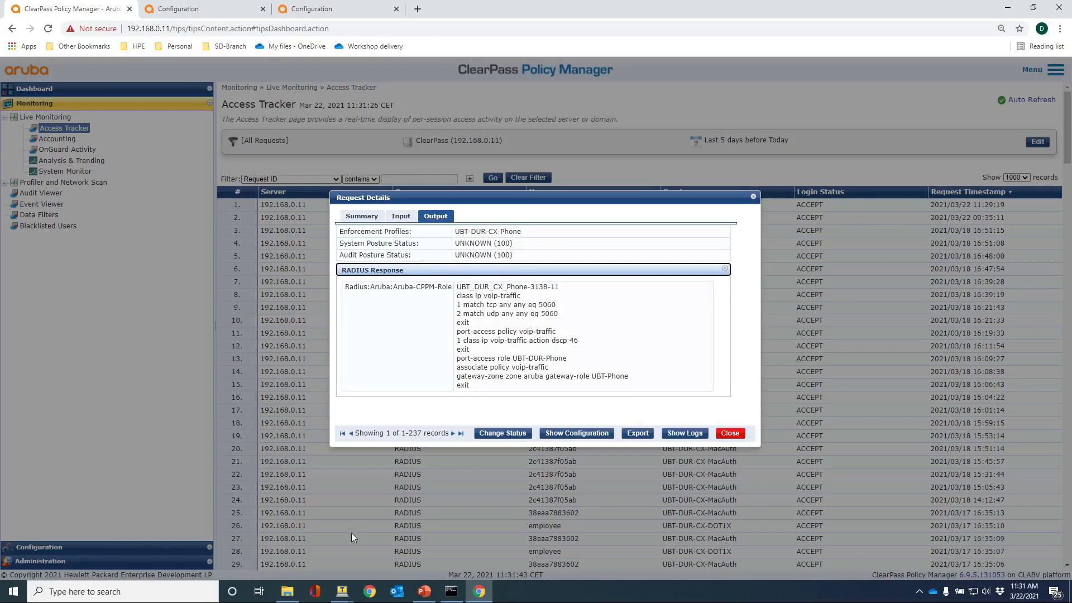
Run 'show port-access clients interface 1/1/2 detail' on the switch terminal.
mouse_move(346, 595)
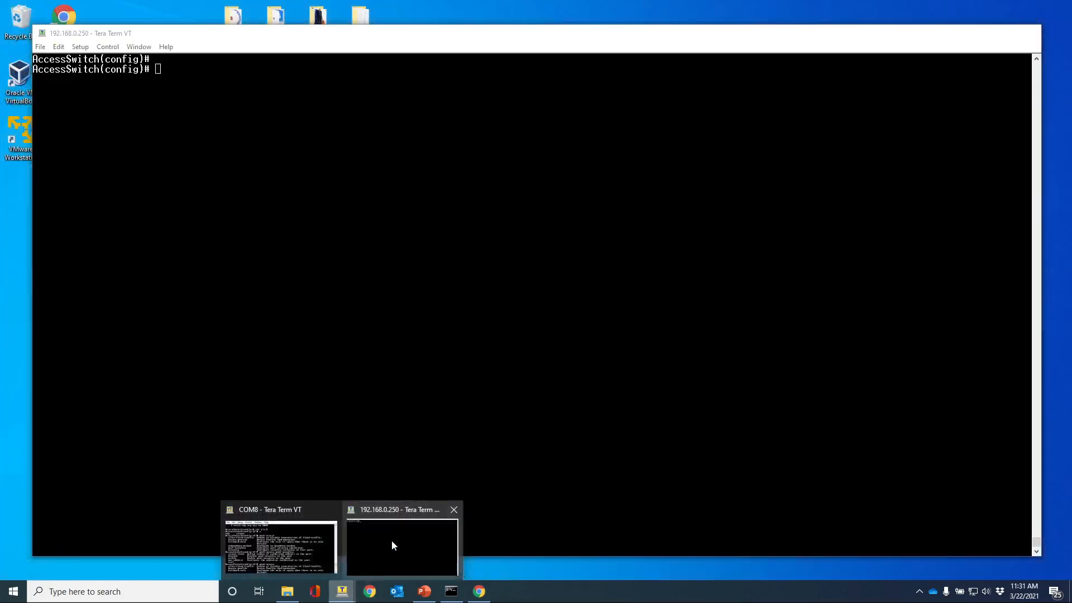
click(392, 542)
key(Return)
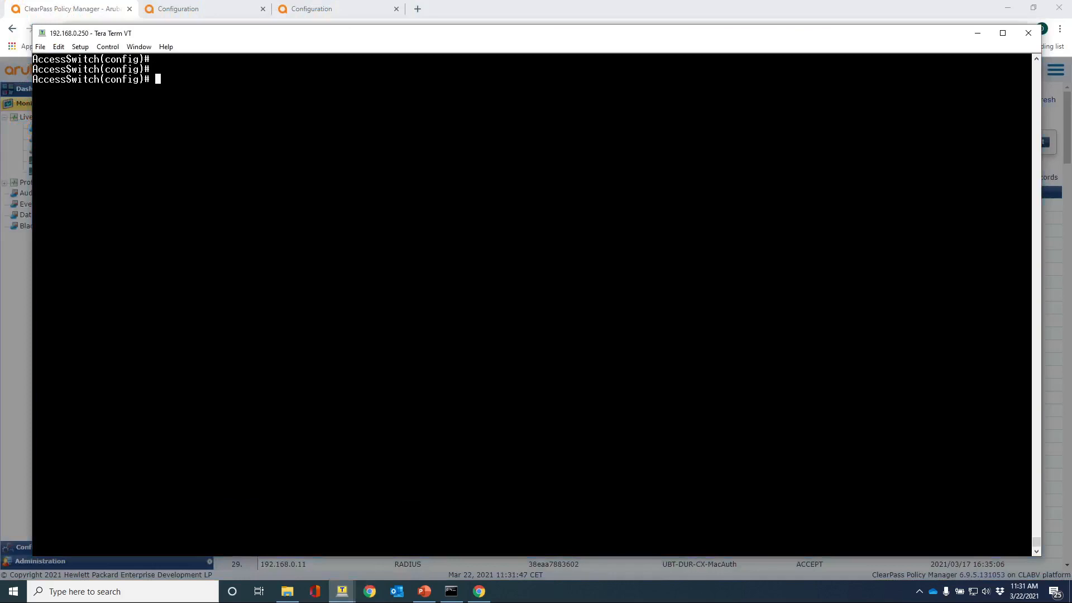
text(show port-acc clin i)
key(BackSpace)
key(BackSpace)
key(BackSpace)
text(e int 1/1/2 det)
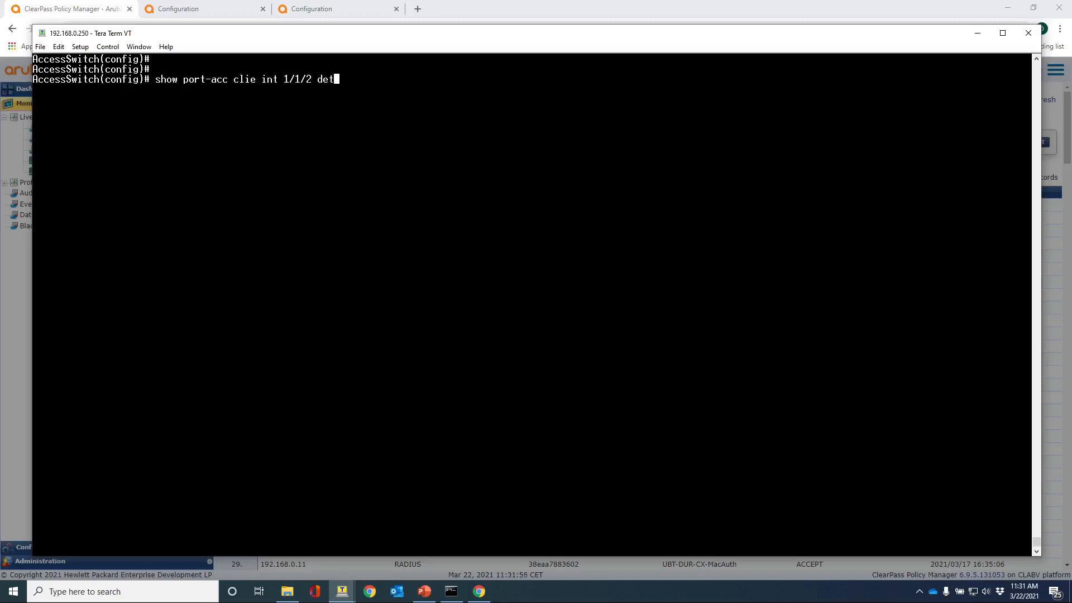
key(Return)
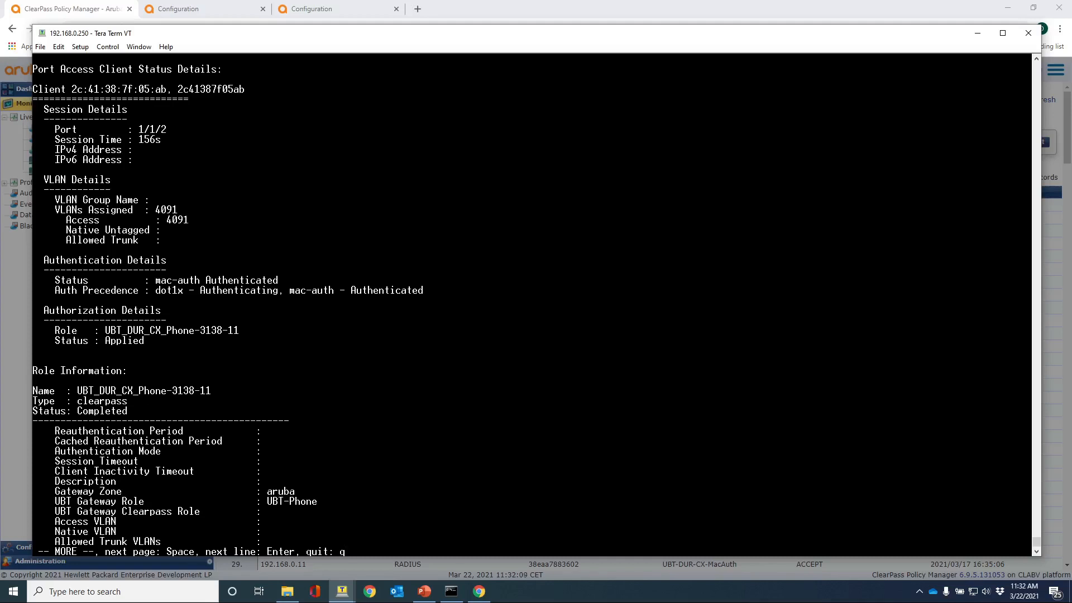
Highlight access VLAN 4091, the UBT-Phone gateway role and the voice traffic match rules.
drag(190, 219, 167, 220)
click(248, 421)
drag(318, 501, 13, 488)
key(space)
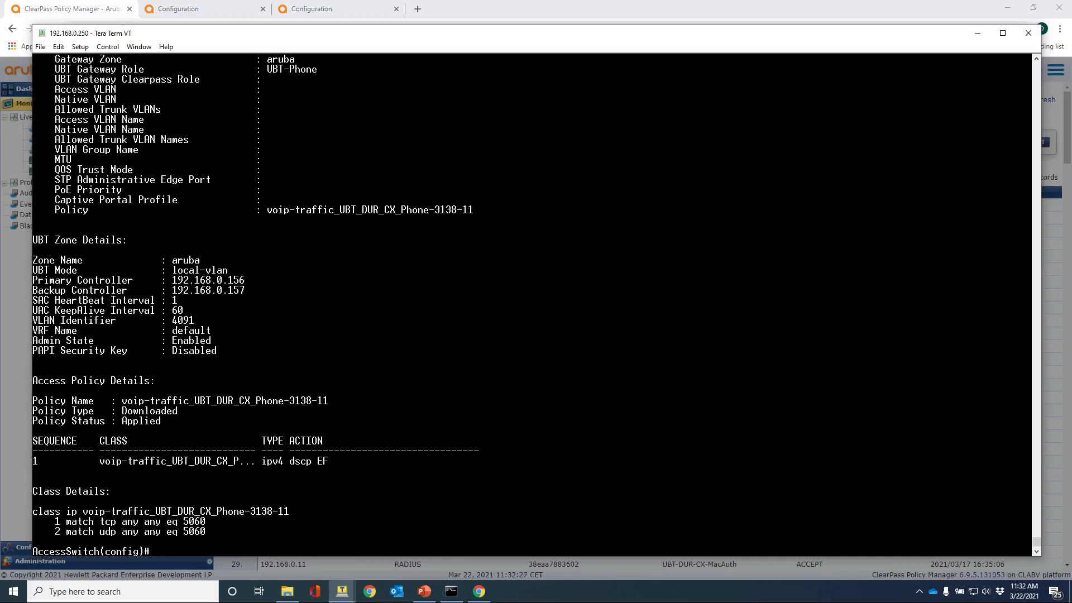
drag(205, 531, 28, 400)
click(240, 535)
Run 'show ubt user all' and mark the phone's activated tunnel row.
key(Return)
key(Return)
key(Return)
key(Return)
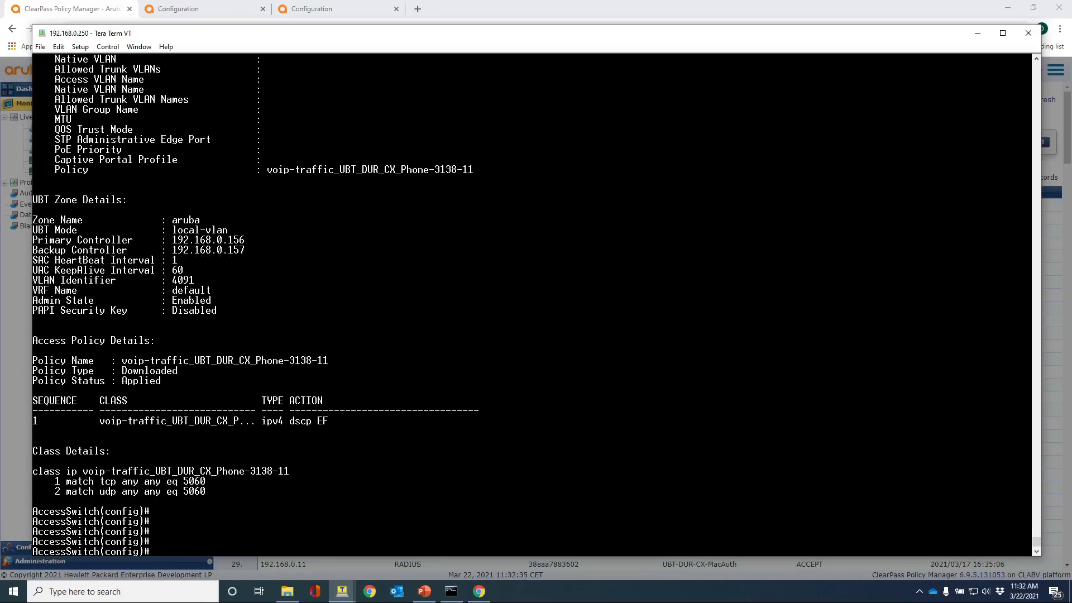
text(show ubt user all)
key(Return)
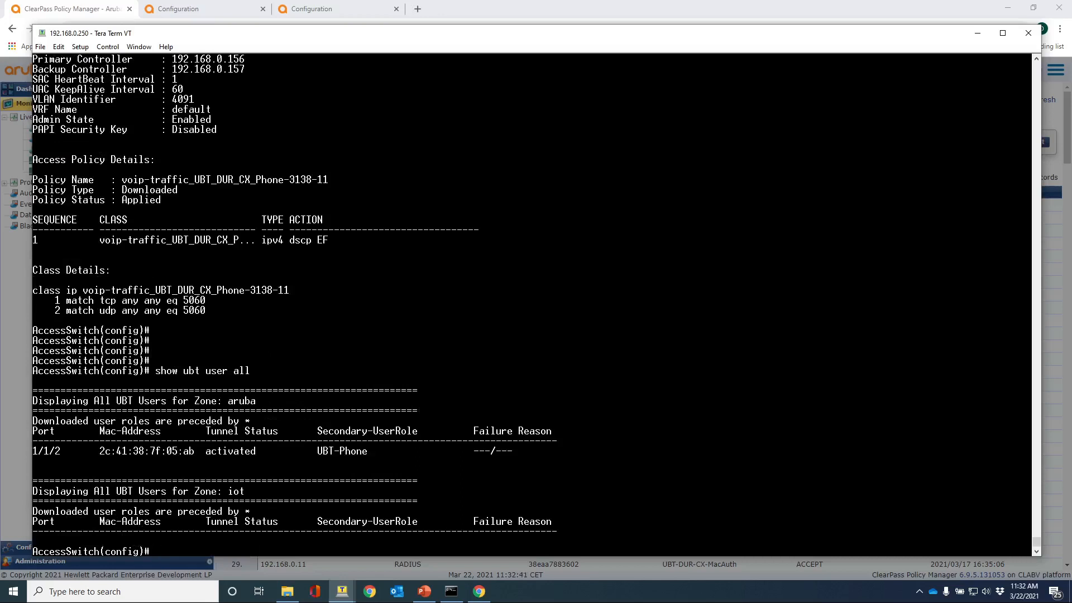
drag(523, 451, 32, 450)
In Access Tracker, open the newest employee session's output and expand its RADIUS response.
click(53, 12)
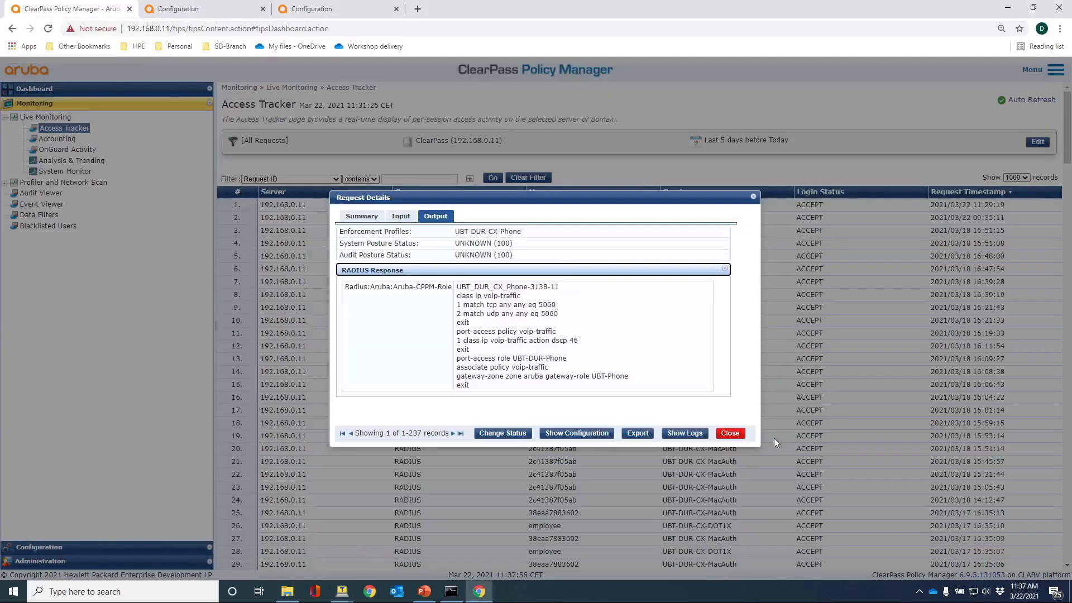
click(730, 433)
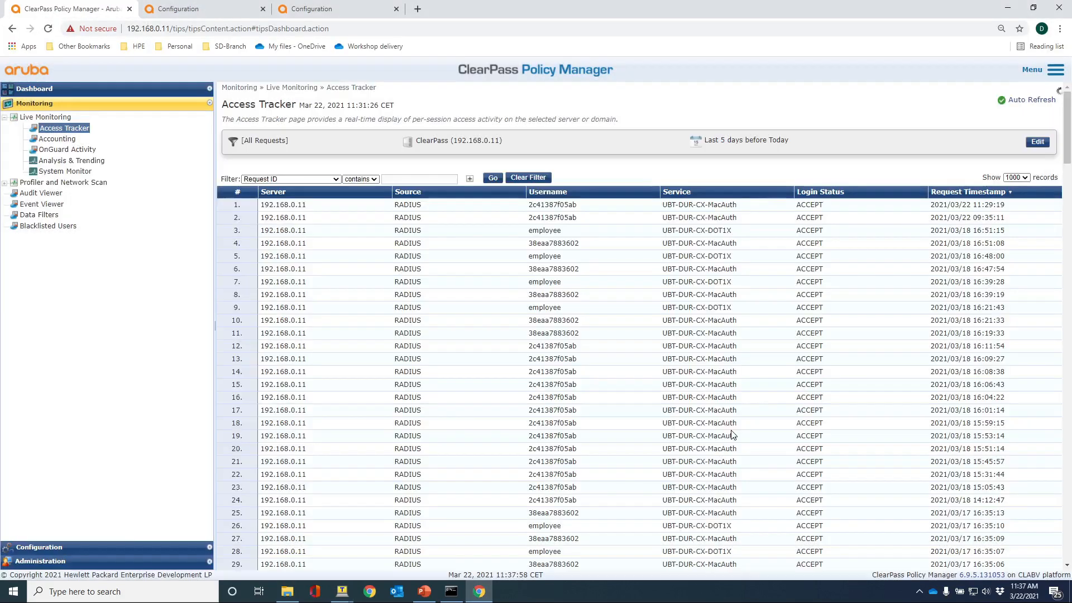
click(300, 208)
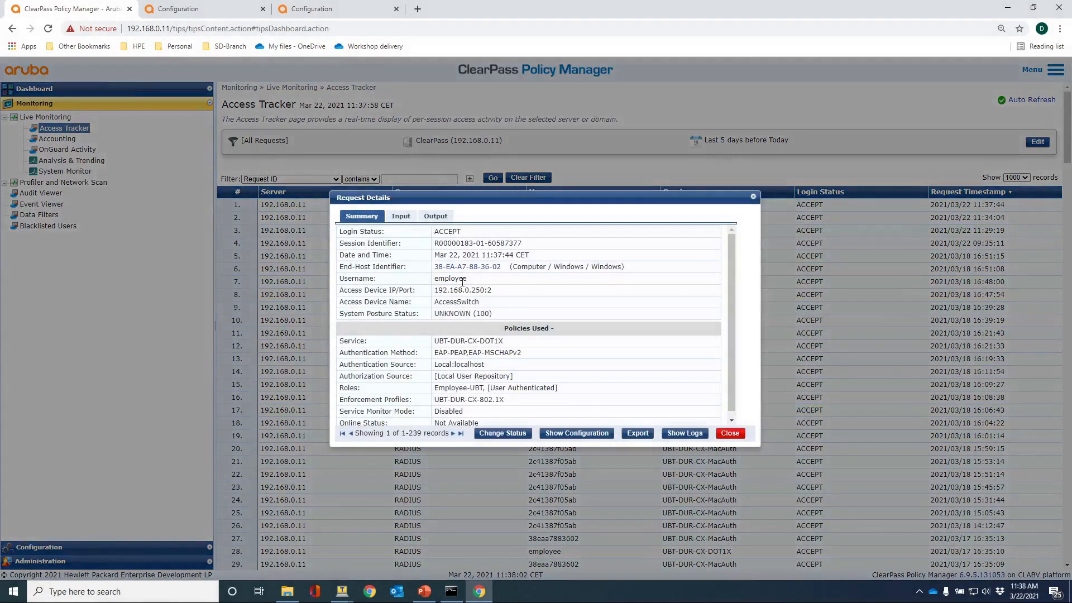
click(434, 220)
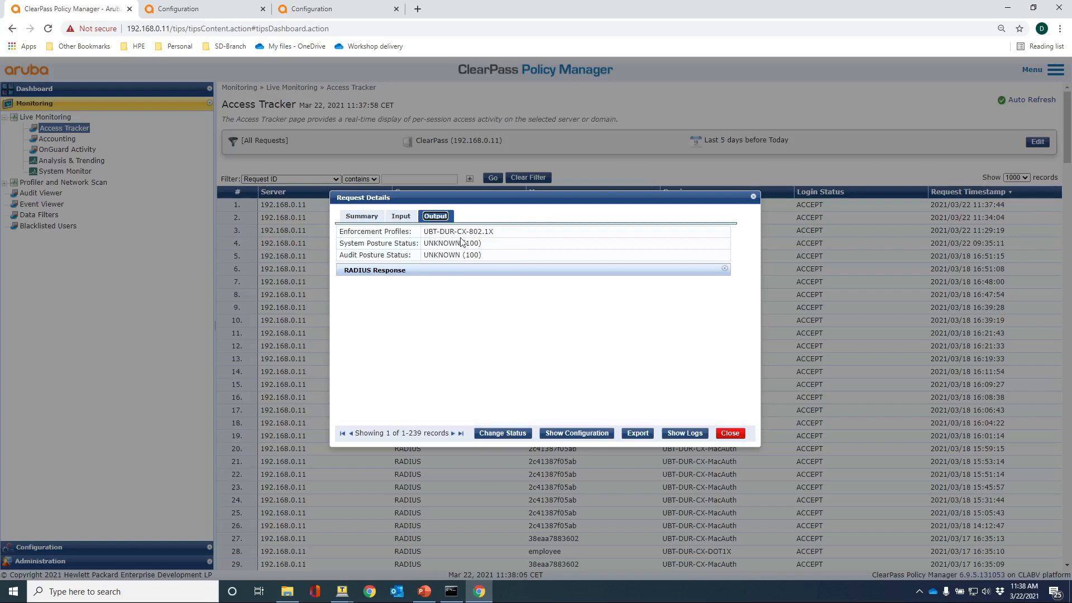
click(406, 273)
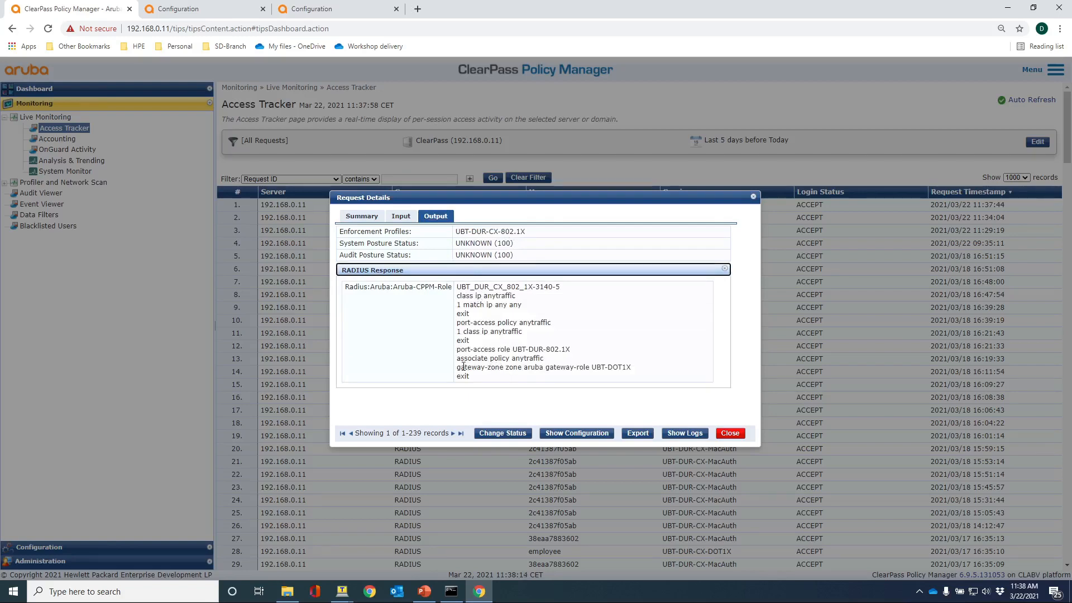
Highlight the UBT-DOT1X gateway-role lines, close the details and return to the switch terminal.
drag(456, 358, 635, 368)
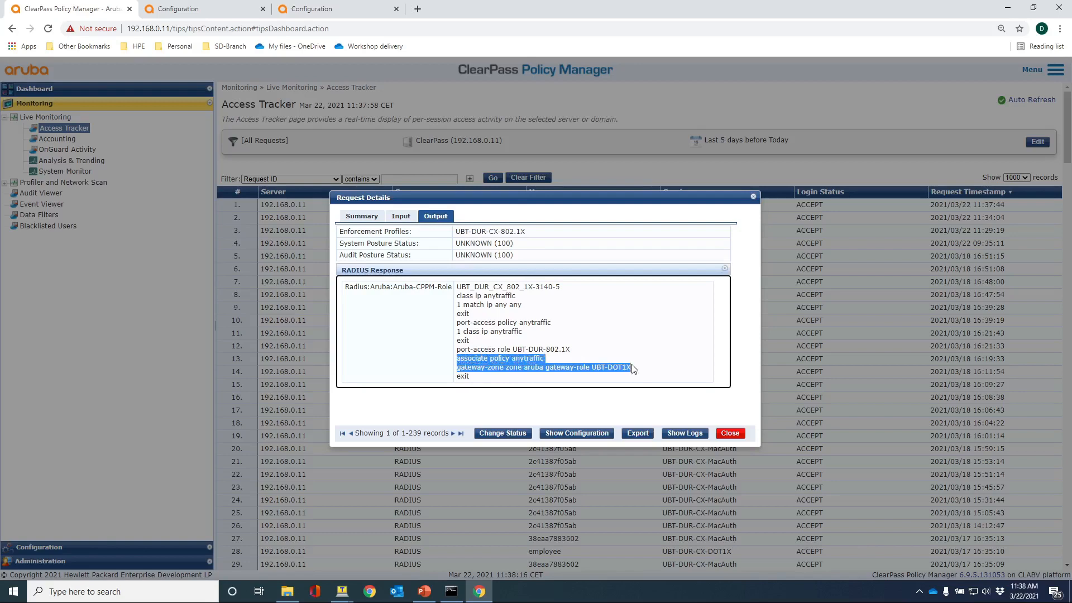
click(478, 368)
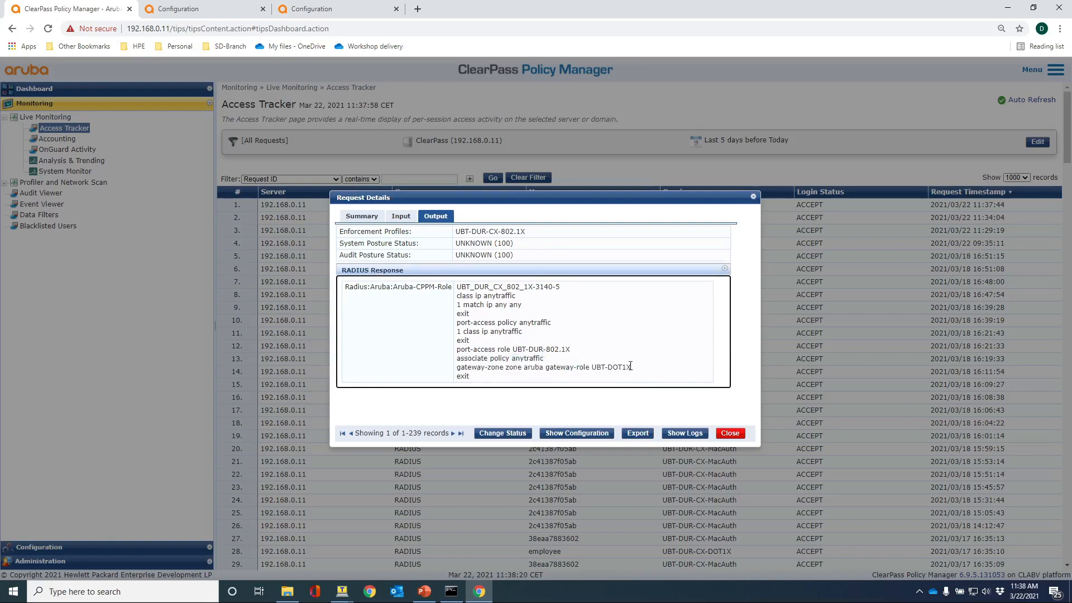
drag(632, 368, 457, 368)
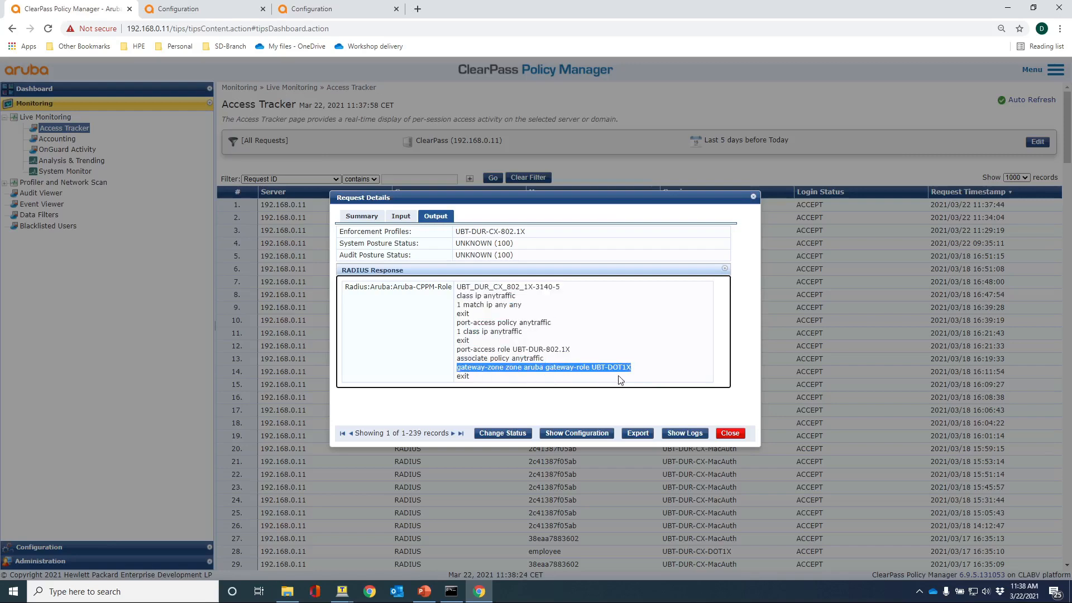
click(729, 436)
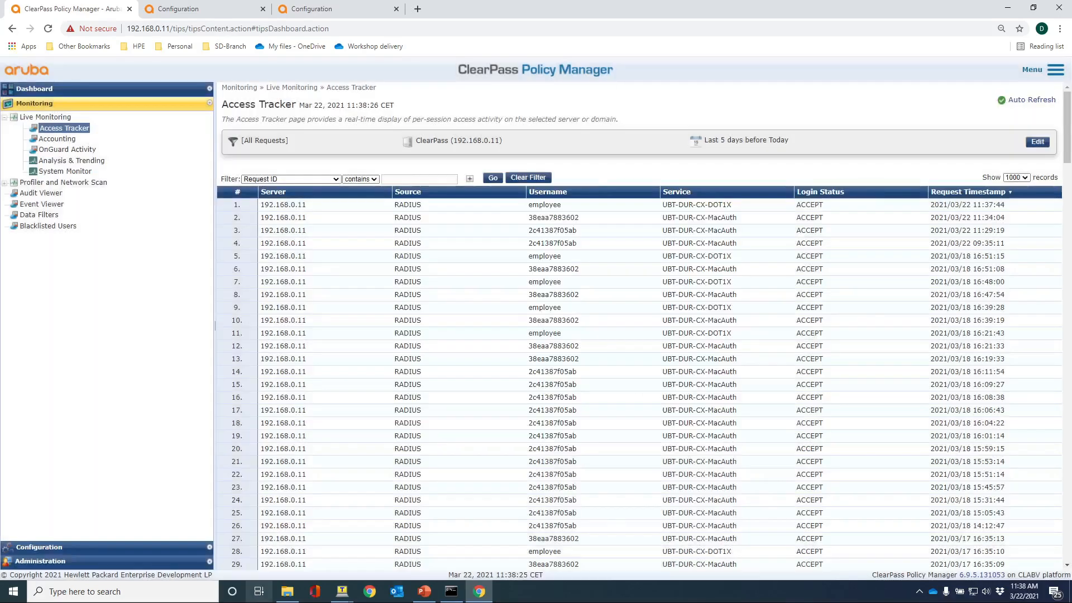
click(342, 591)
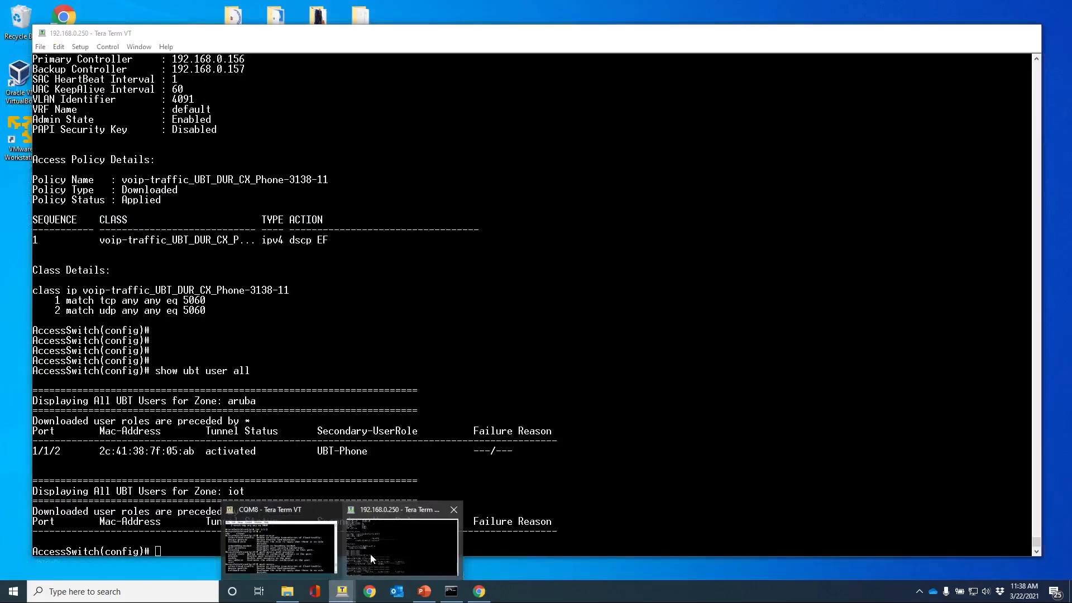
Run 'show port-access clients interface 1/1/2' to list the mac-auth phone and dot1x client.
click(371, 558)
key(Return)
key(Return)
key(Return)
key(Return)
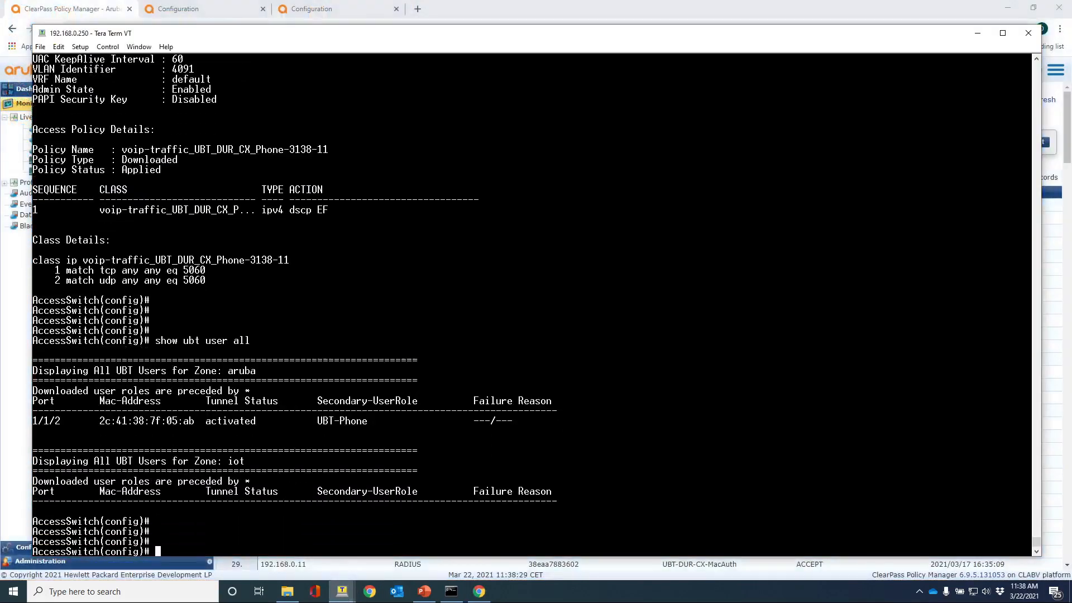
text(show port-acc clin)
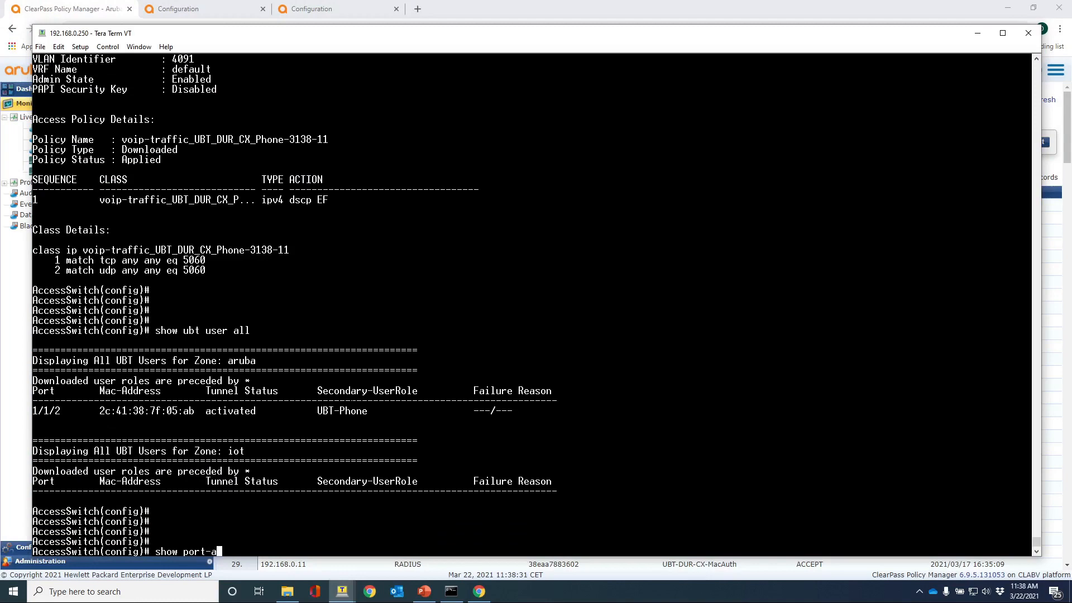
key(BackSpace)
key(BackSpace)
text(e int 1/1/2)
key(Return)
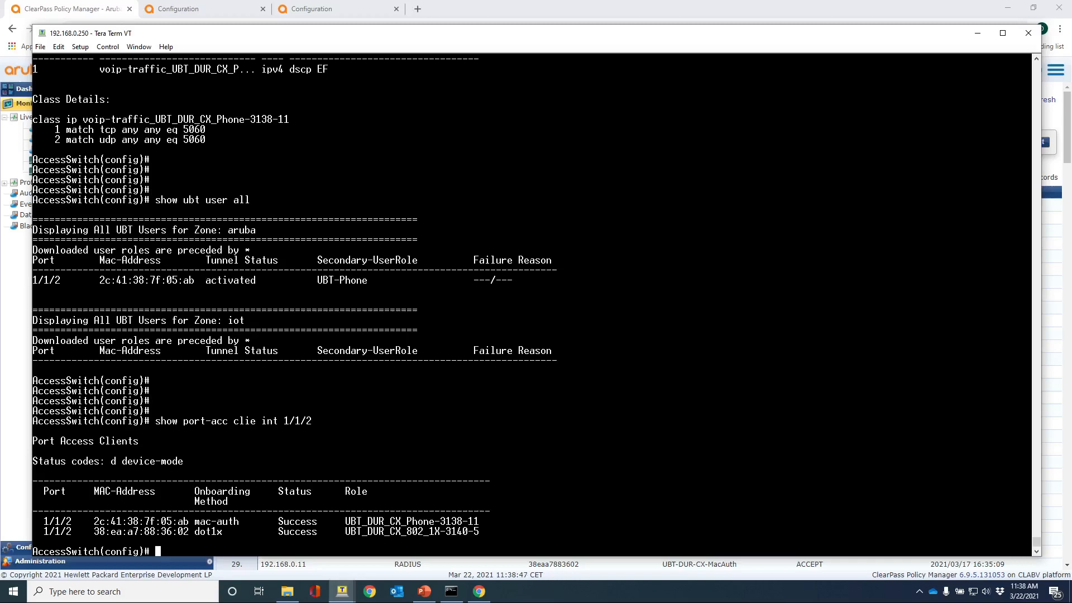
Run 'show ubt user all' to confirm both tunnels, then begin typing 'show ubt state'.
text(show ubt user all)
key(Return)
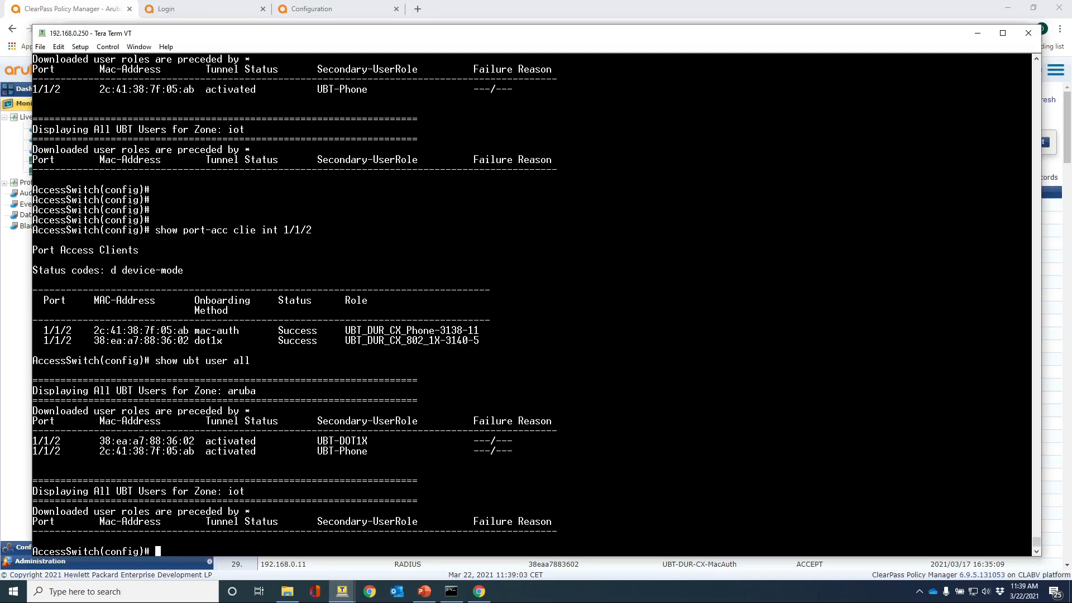
key(Return)
key(Return)
key(Return)
key(Return)
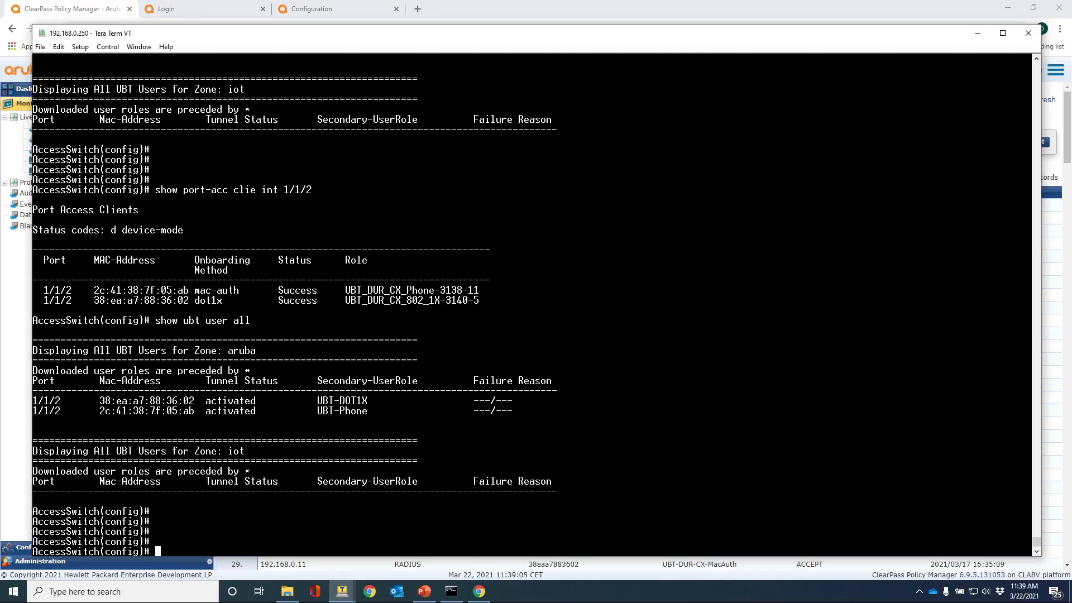
text(show ubt state)
Run 'show ubt state', highlight both users' anchor controller tables, then start 'show ubt info'.
key(Return)
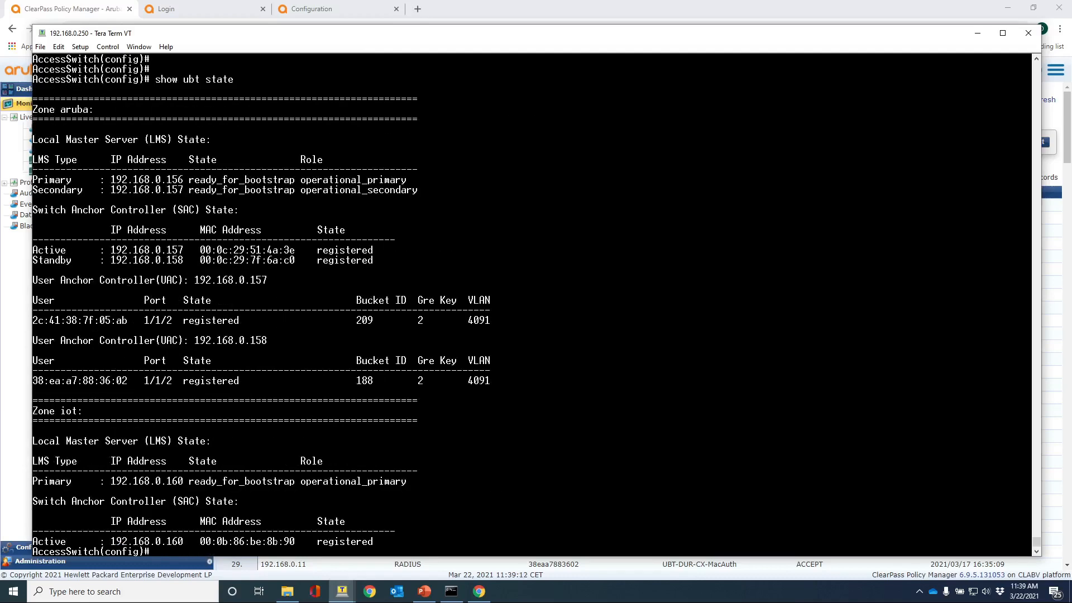
key(Return)
key(Return)
key(Return)
key(Return)
key(Return)
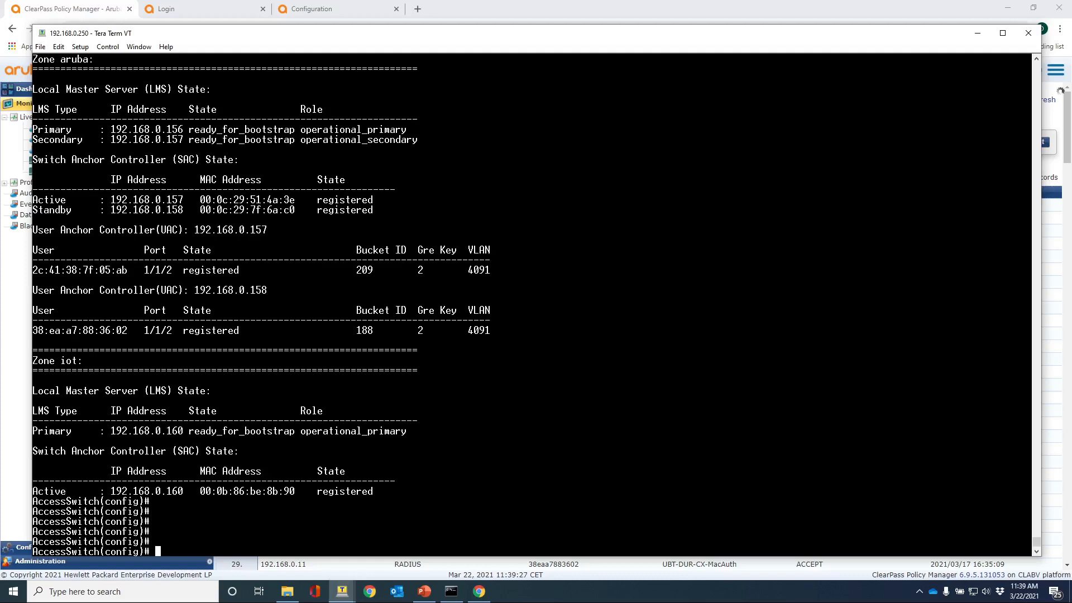
drag(500, 330, 33, 250)
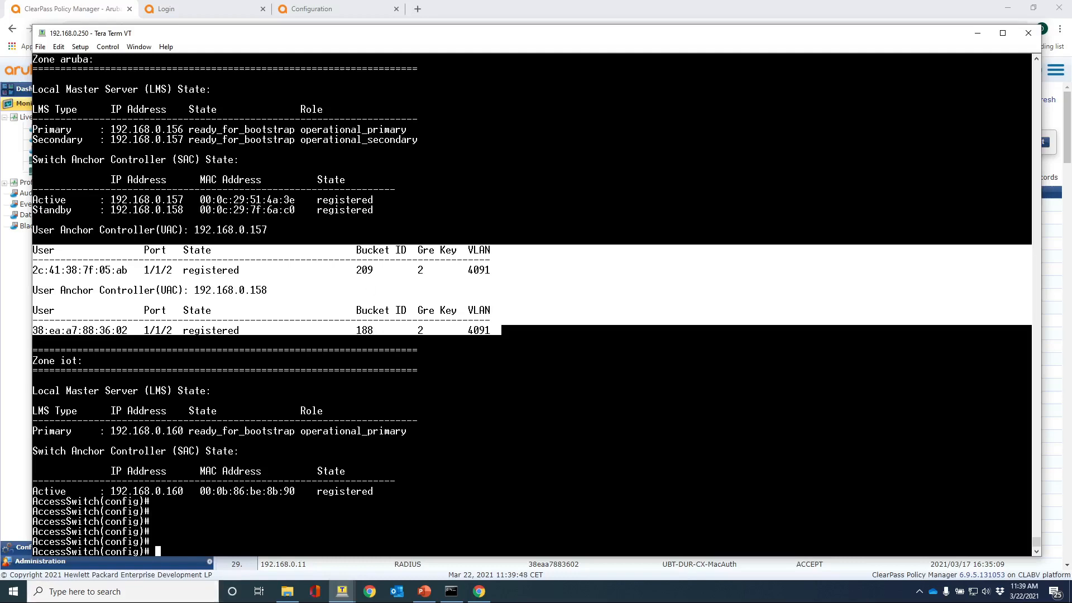
click(188, 519)
text(show )
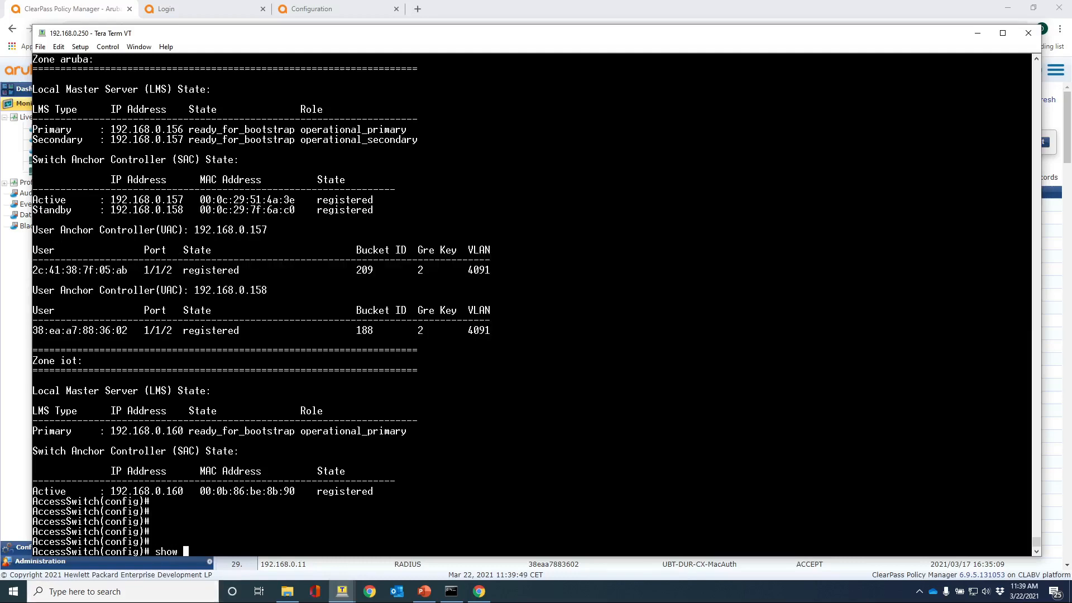
text(ubt info)
Run 'show ubt information', page the bucket map and mark bucket 209's controller pair.
key(Tab)
key(Return)
key(space)
key(space)
key(space)
key(space)
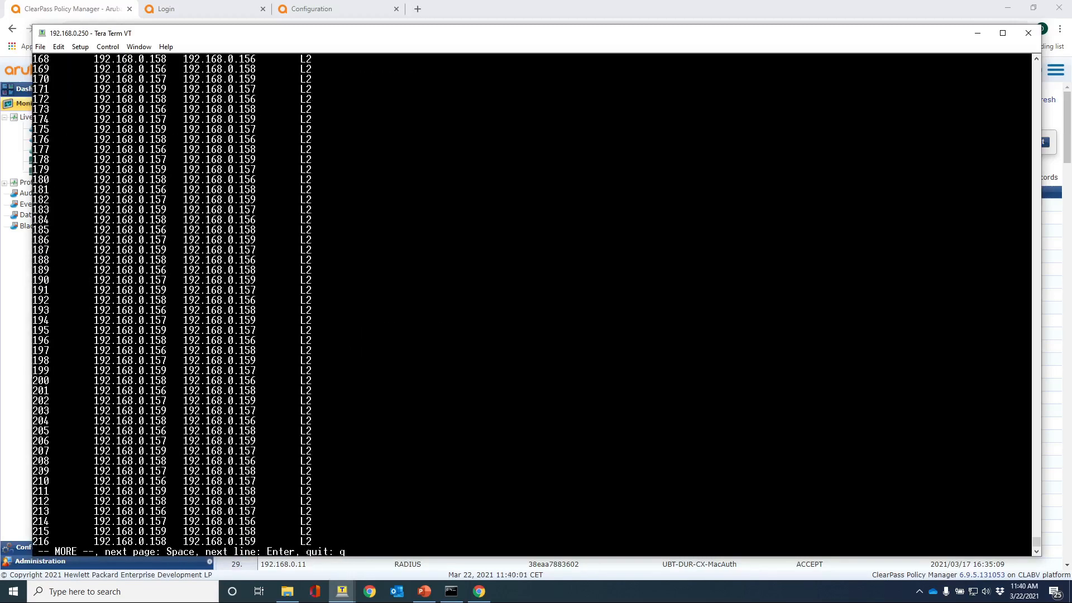
drag(32, 471, 256, 470)
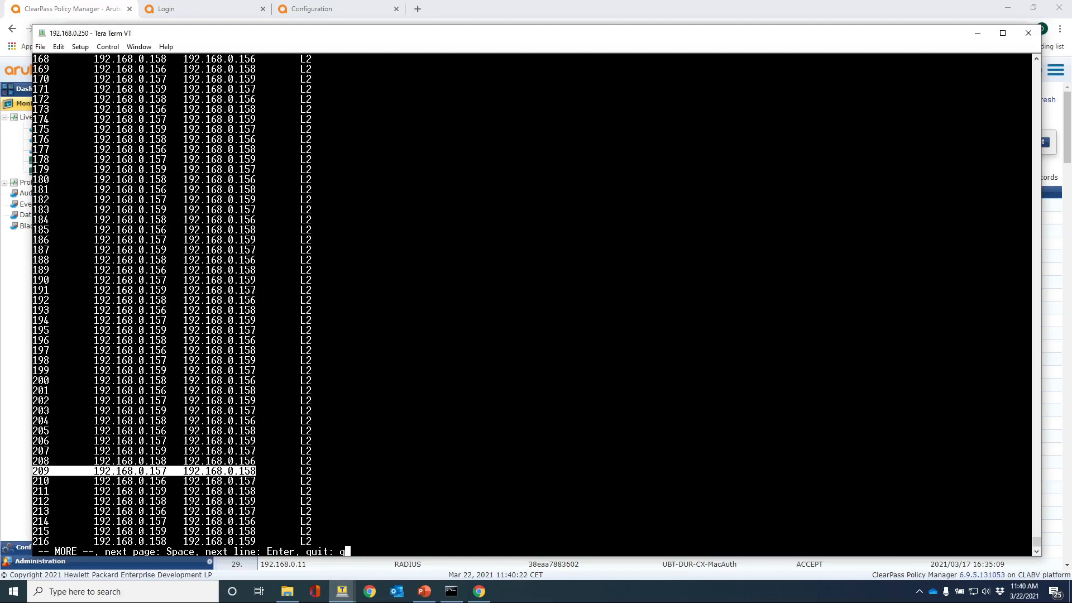
key(q)
Scroll back and highlight gateway address 192.168.0.158 in row 188.
scroll(116, 471, up, 14)
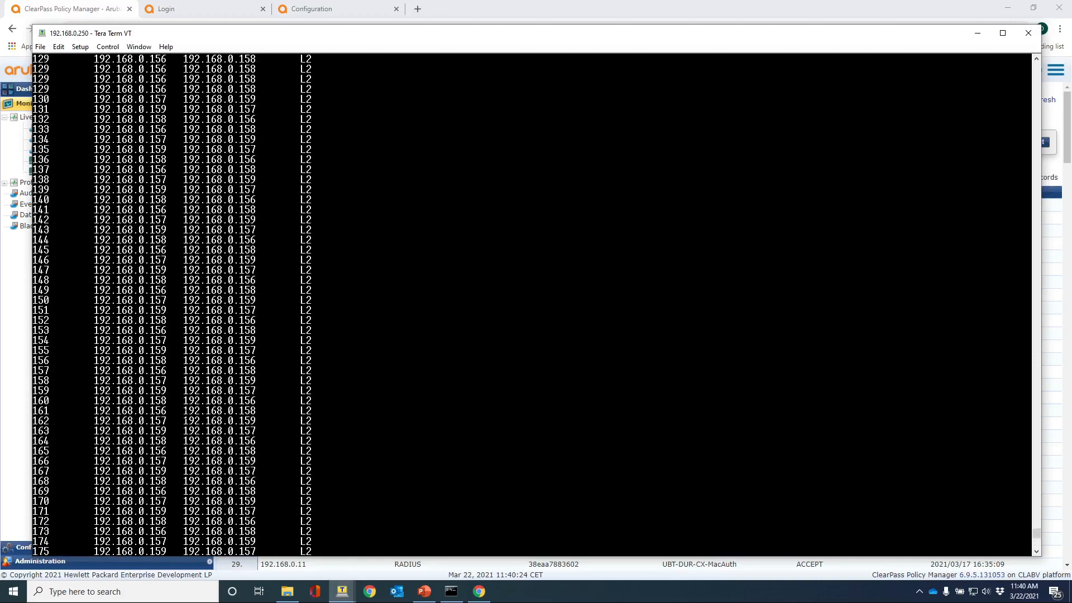
scroll(116, 471, up, 12)
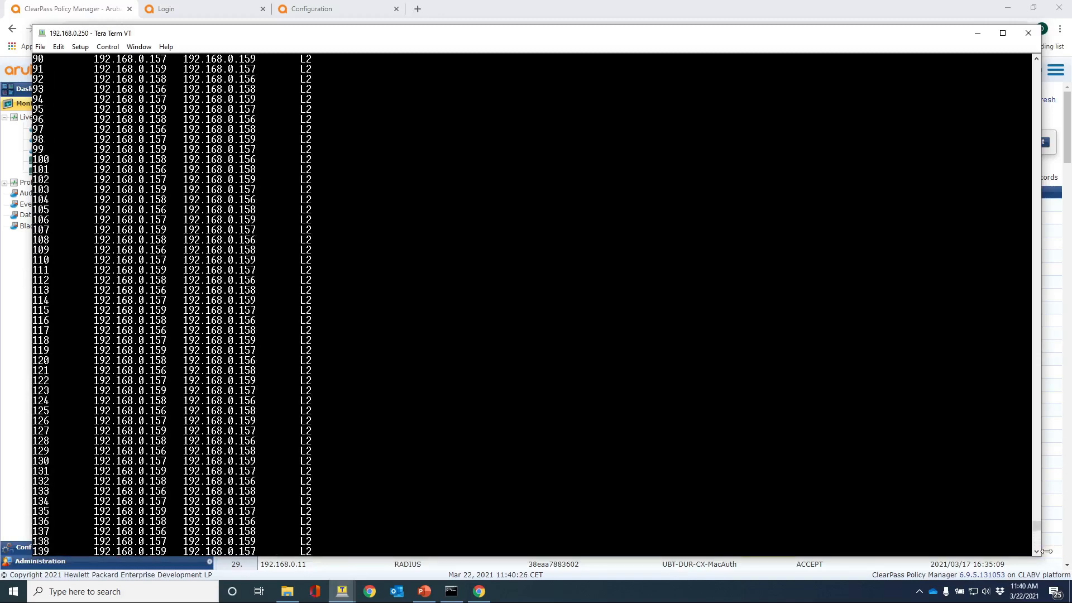
drag(1035, 527, 1030, 562)
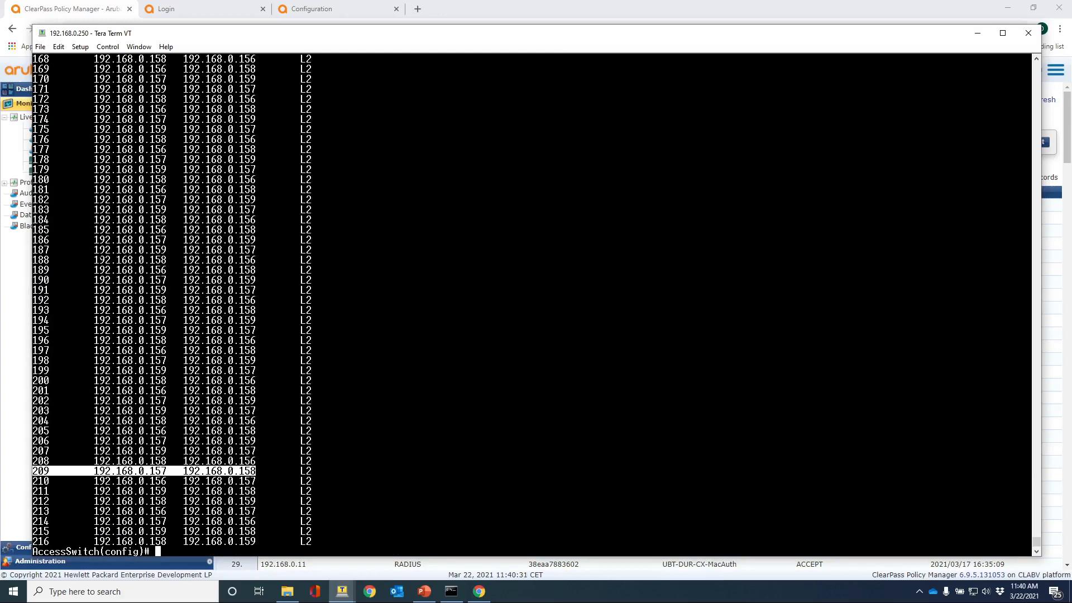
drag(94, 260, 167, 260)
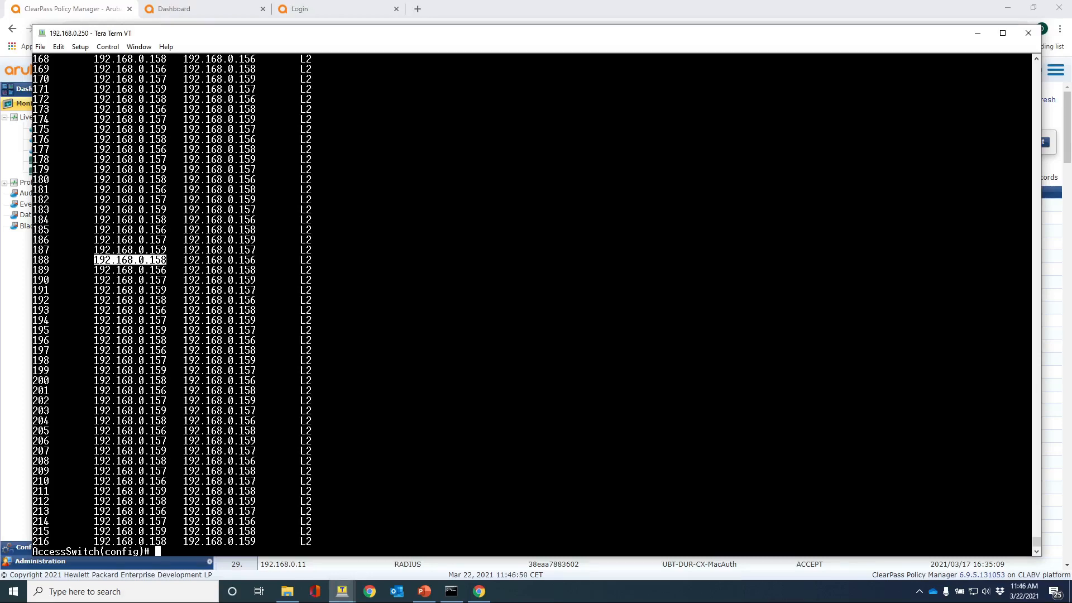
Check Mobility Master's wired clients for the VLAN 100 employee, then return to the 192.168.0.250 switch terminal.
click(202, 13)
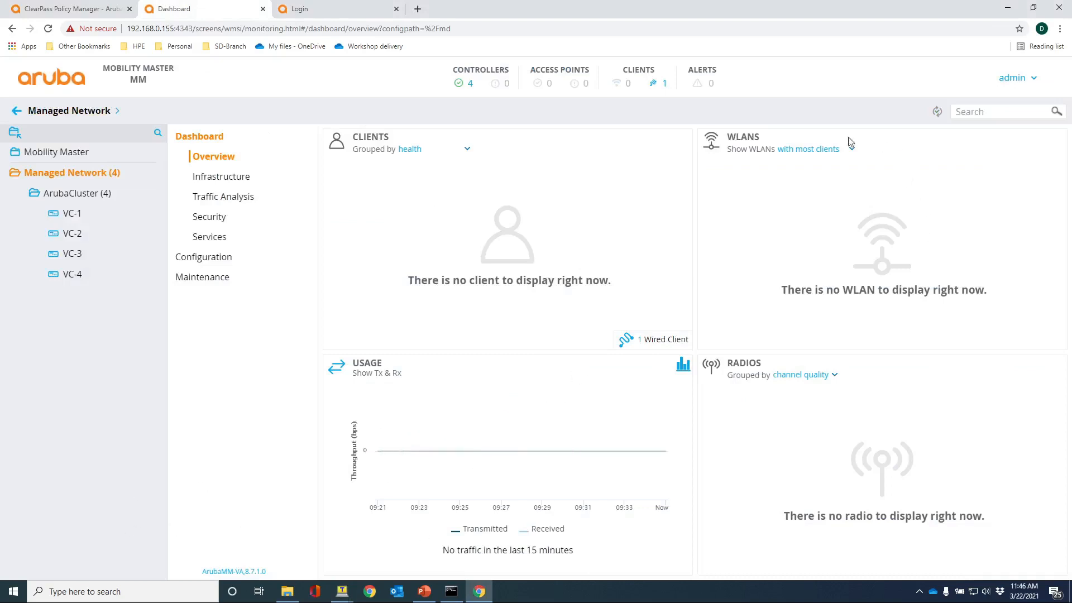
click(663, 84)
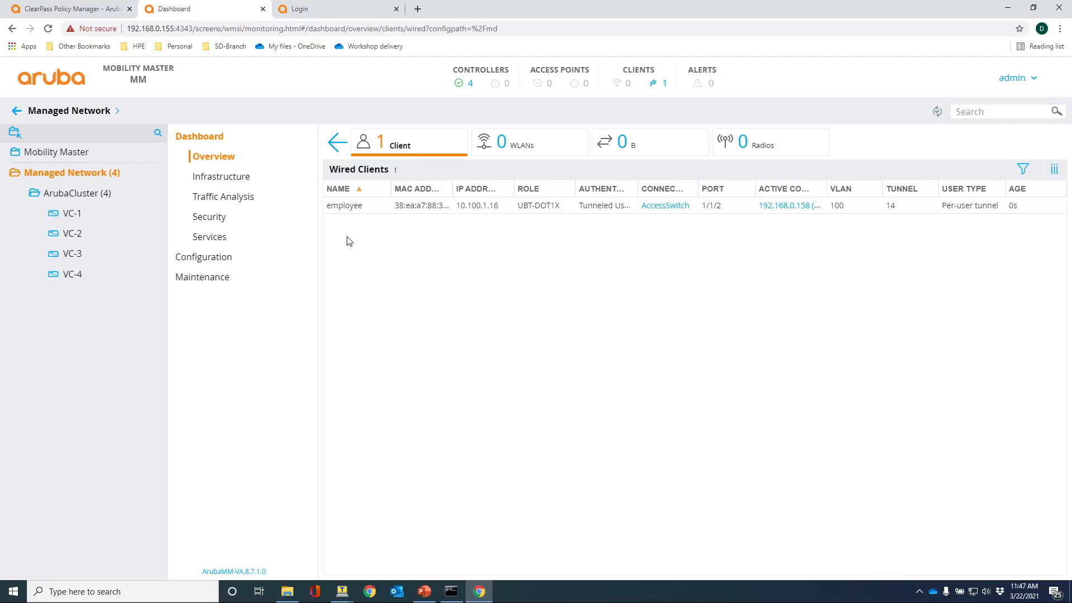
click(343, 593)
click(341, 539)
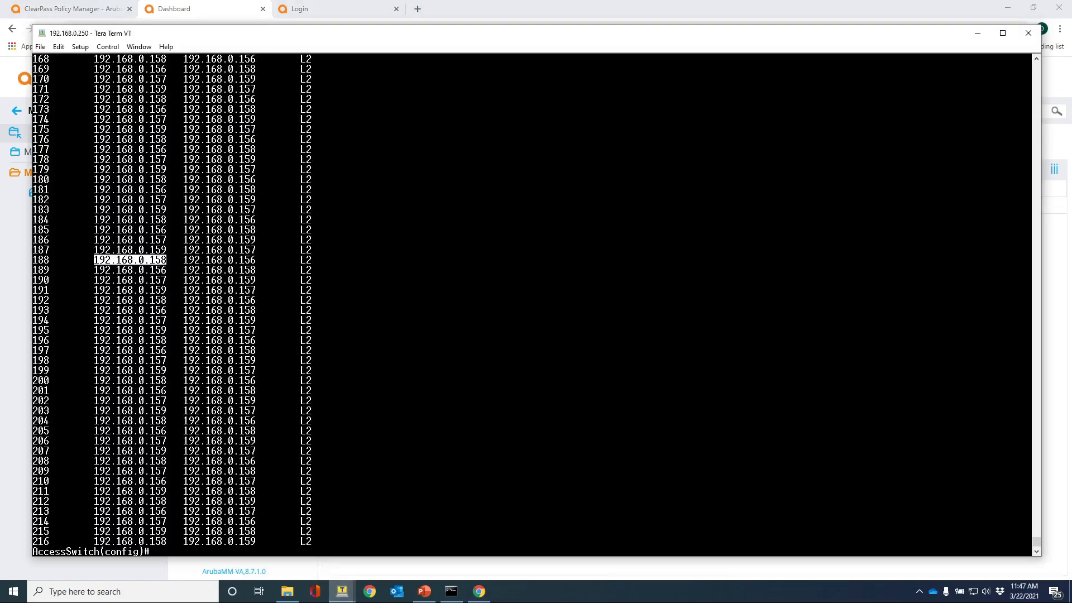
Run 'show tunneled-node-mgr tunneled-users' on controller 192.168.0.157, confirming MAC 2c:41:38:7f:05:ab in tunnel 20.
drag(167, 470, 94, 471)
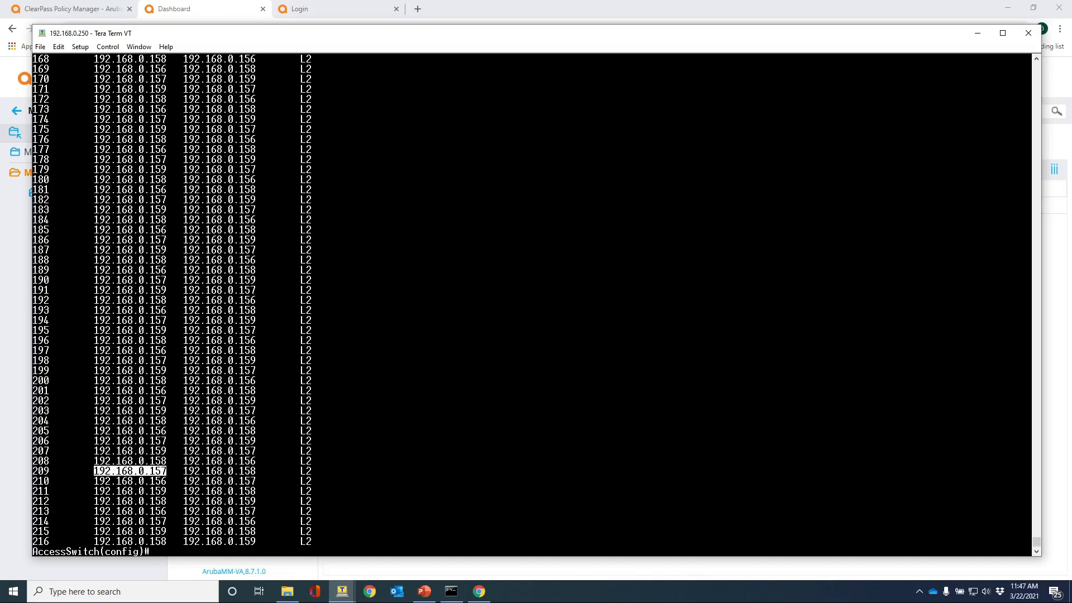
click(342, 591)
click(438, 544)
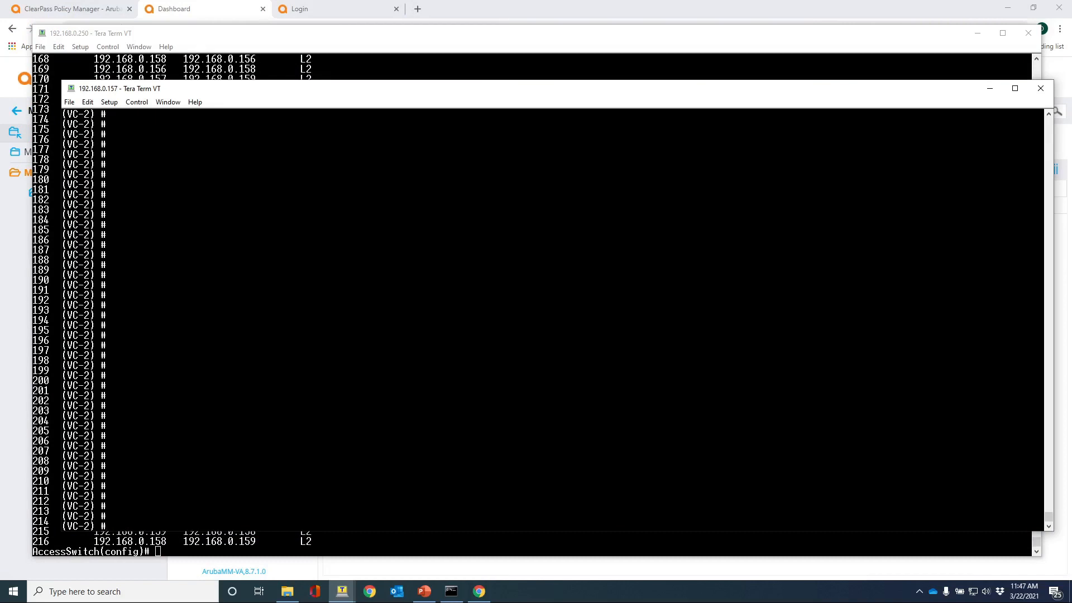
text(show tunneled-node-mgr tunnel)
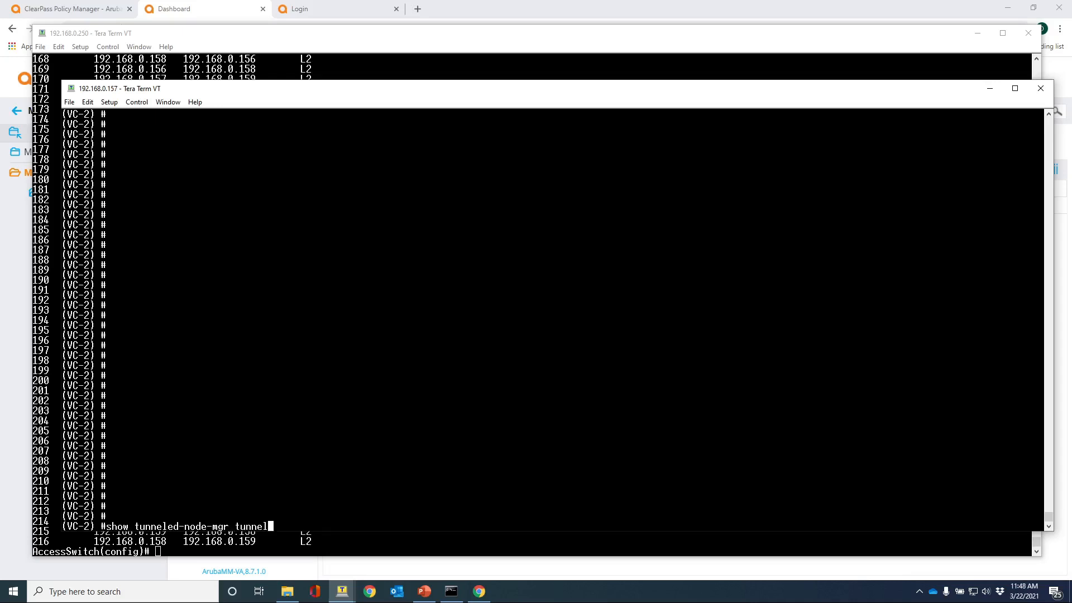
text(ed-users)
key(Return)
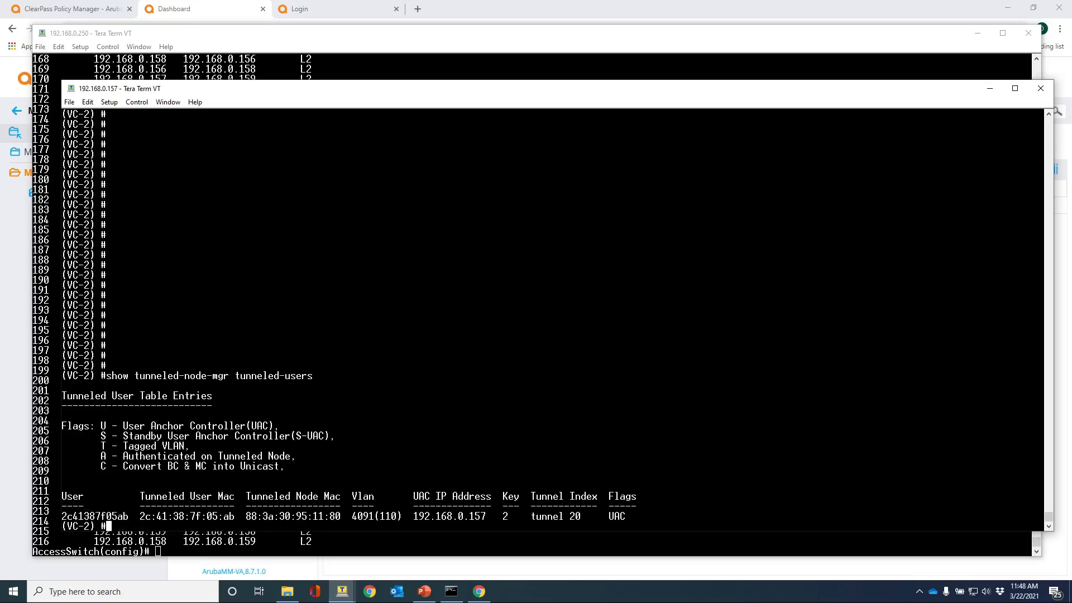
drag(140, 515, 234, 516)
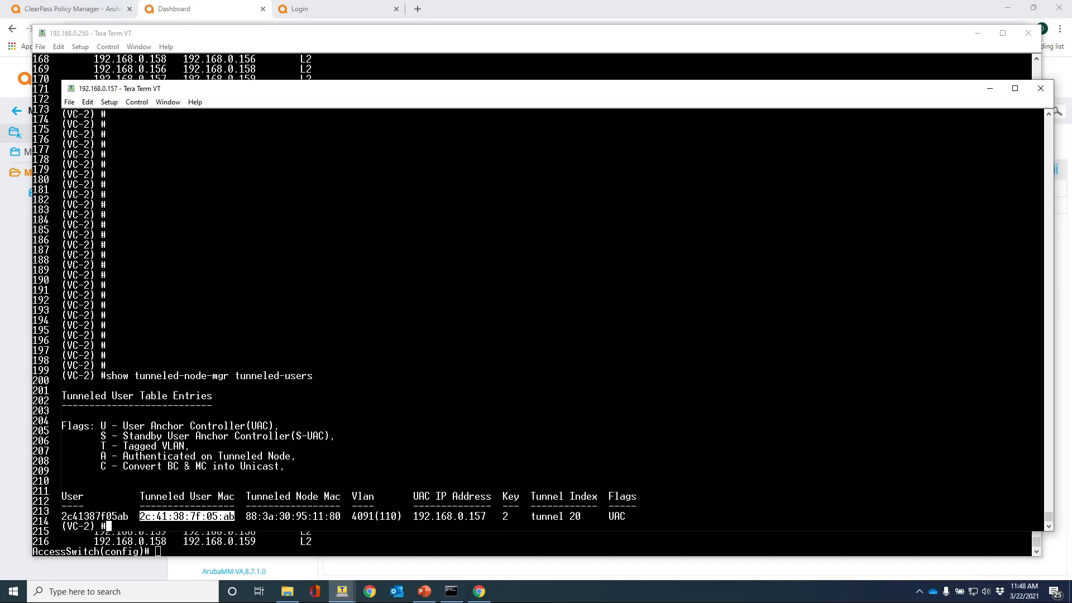
click(236, 517)
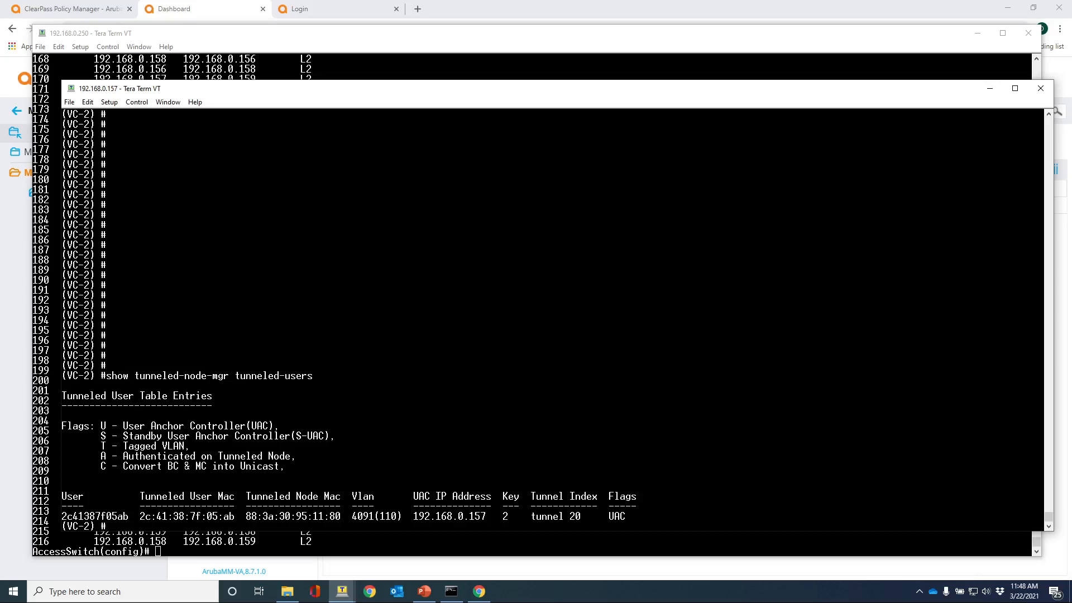
key(Return)
key(Return)
key(Return)
key(Return)
key(Return)
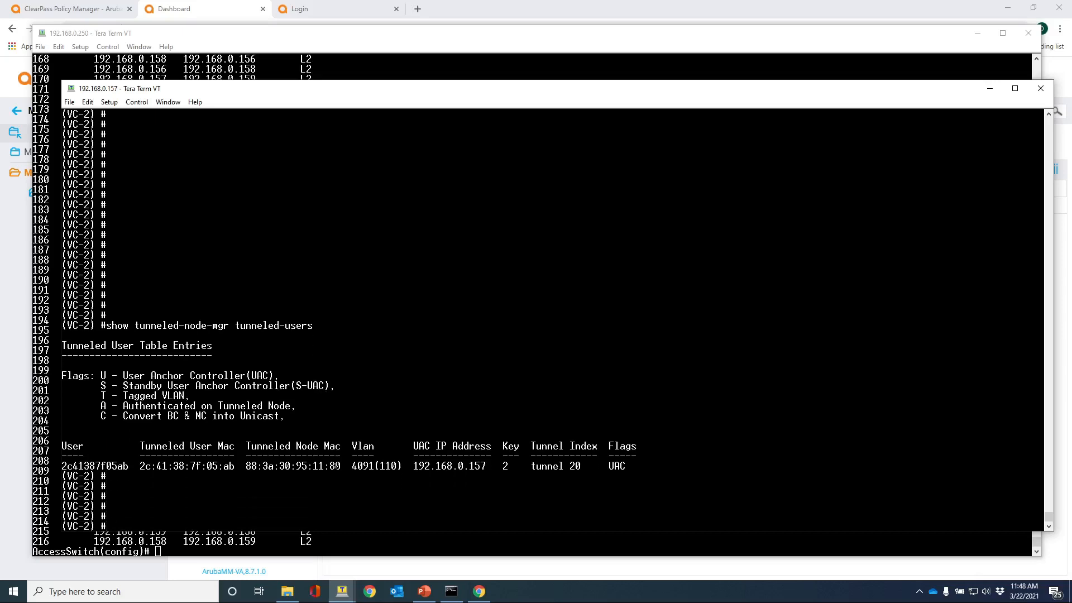
text(show datapath user)
Run 'show datapath user' to confirm 2c:41:38:7f:05:ab with IP 0.0.0.0, then return to the browser.
key(Return)
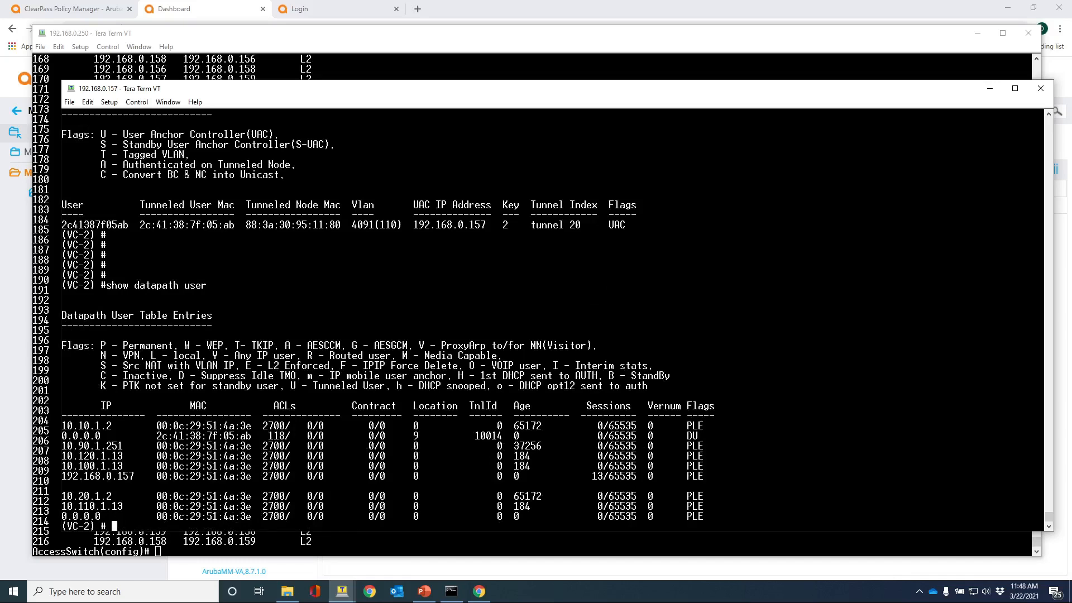
drag(157, 436, 251, 436)
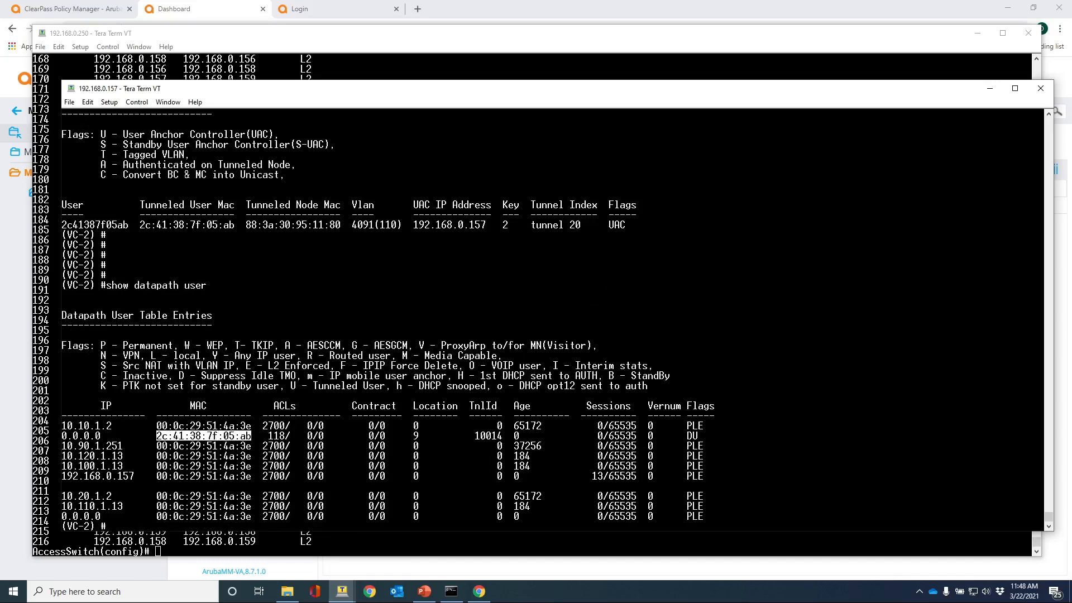
drag(101, 435, 61, 435)
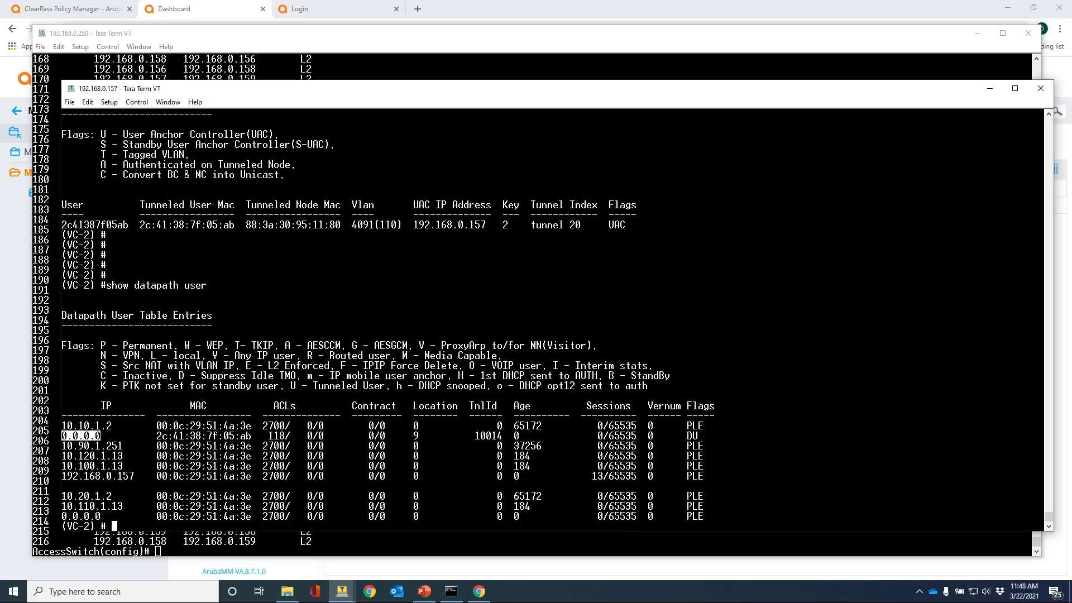
click(188, 10)
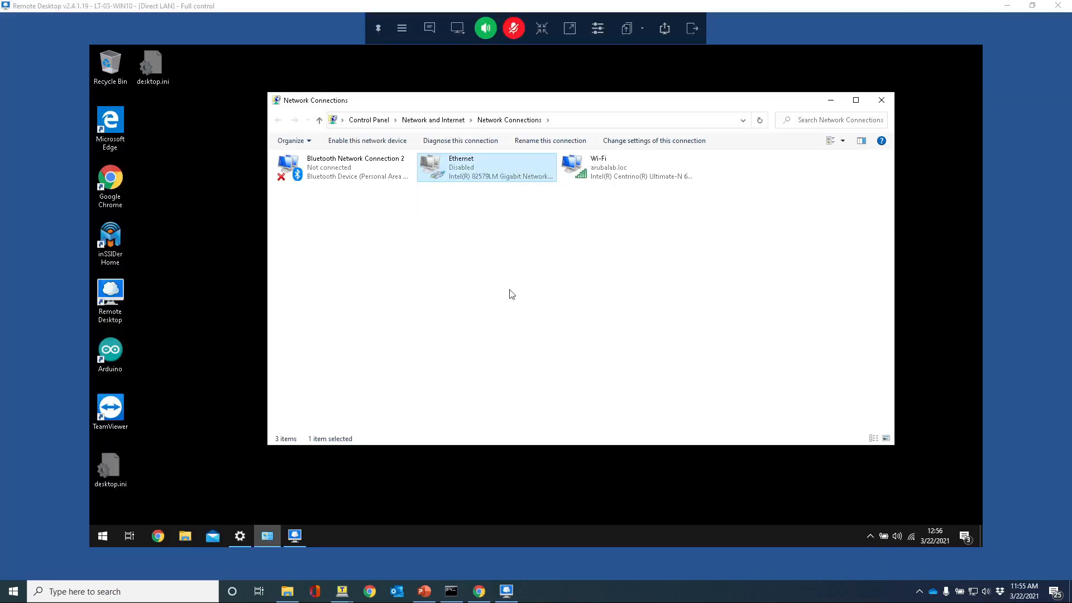
Enable the remote laptop's disabled Ethernet adapter in Network Connections.
right_click(455, 171)
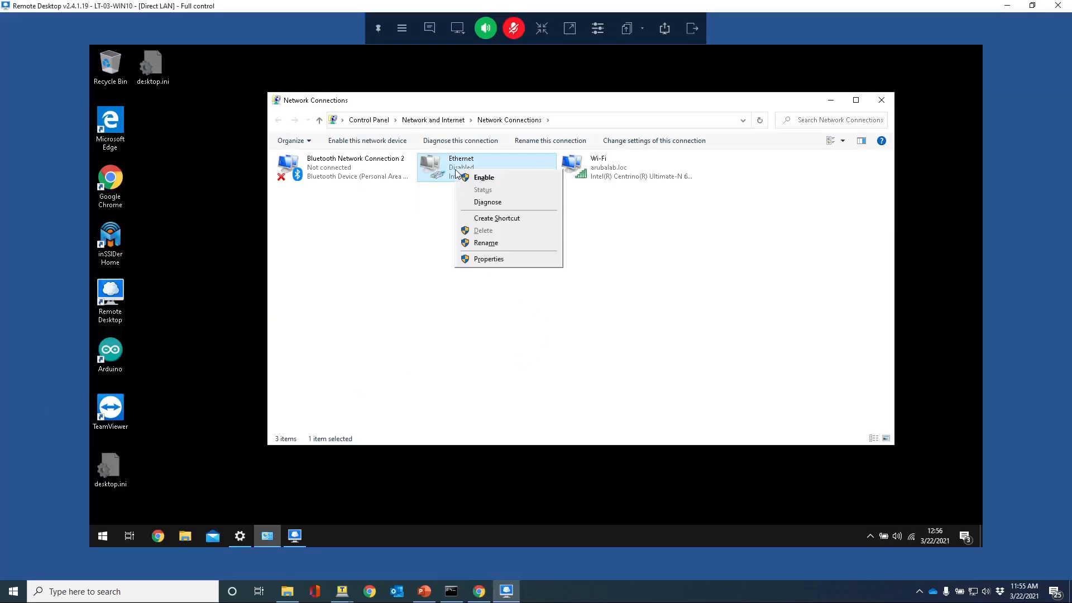
click(484, 179)
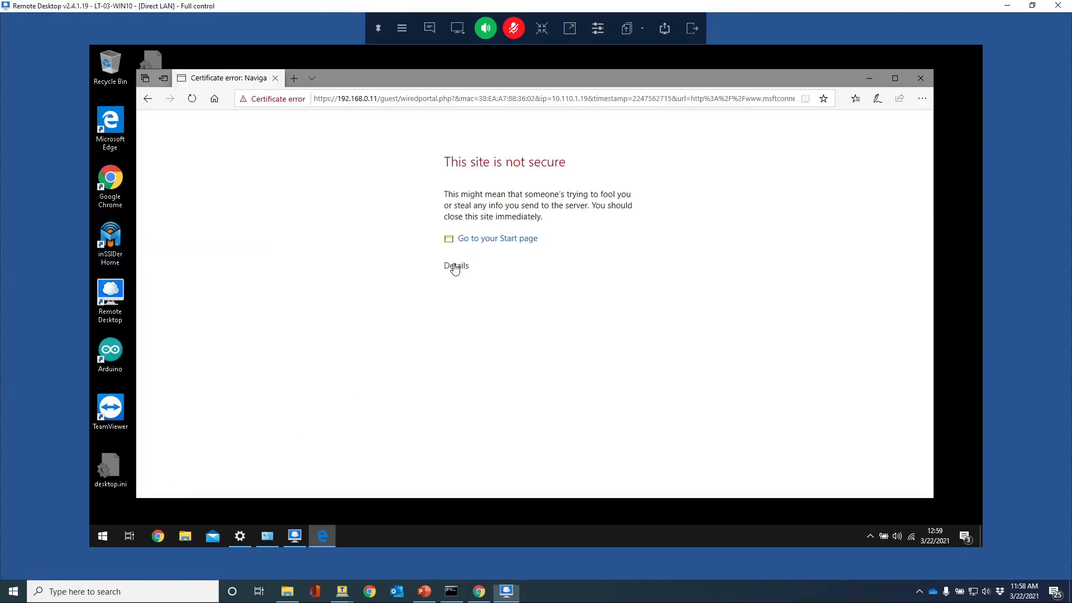
Bypass the certificate warning and log in to the Galleria WiFi portal as user 'guest' with its password.
click(455, 267)
click(466, 349)
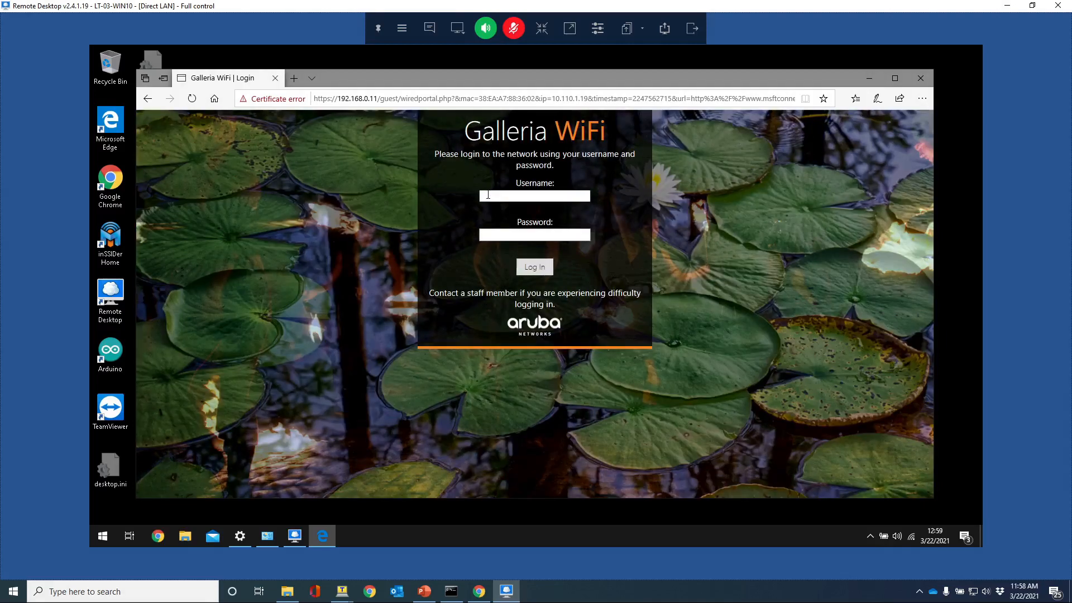
click(488, 195)
text(guest)
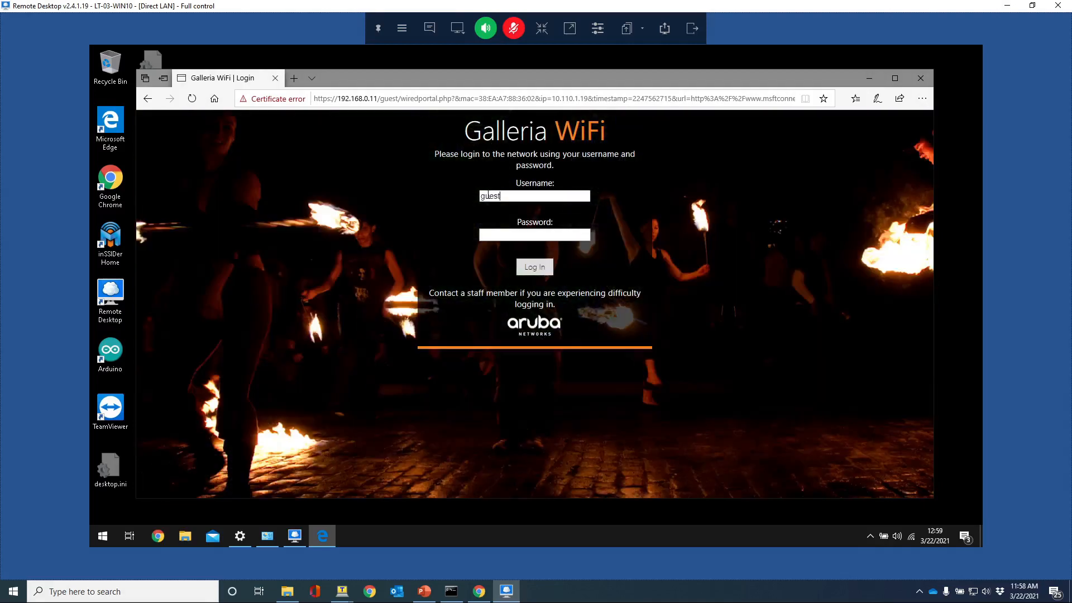
key(Tab)
text(••••••)
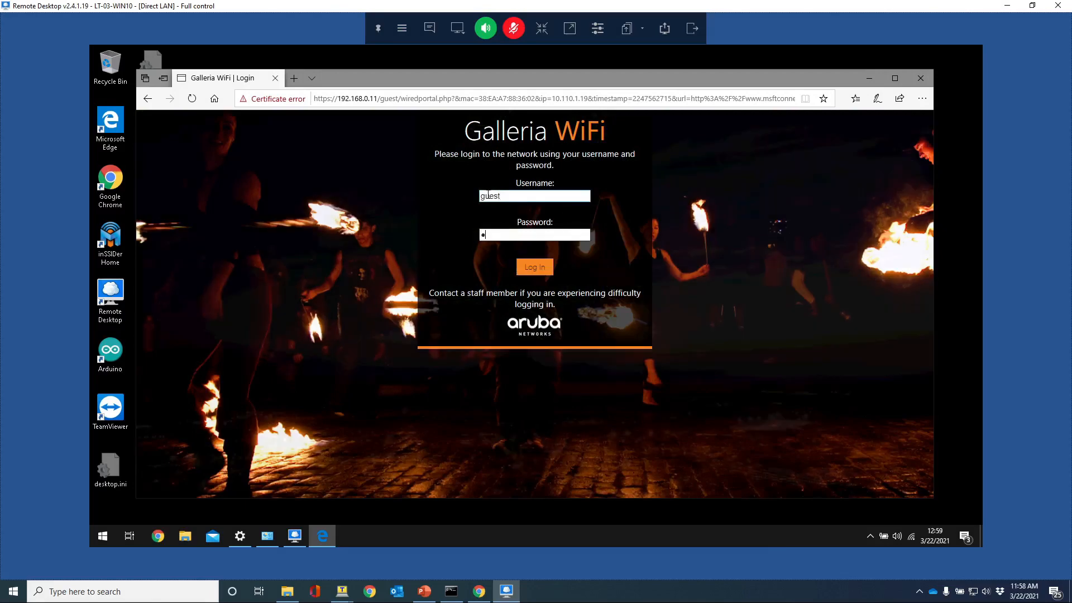
text(•••)
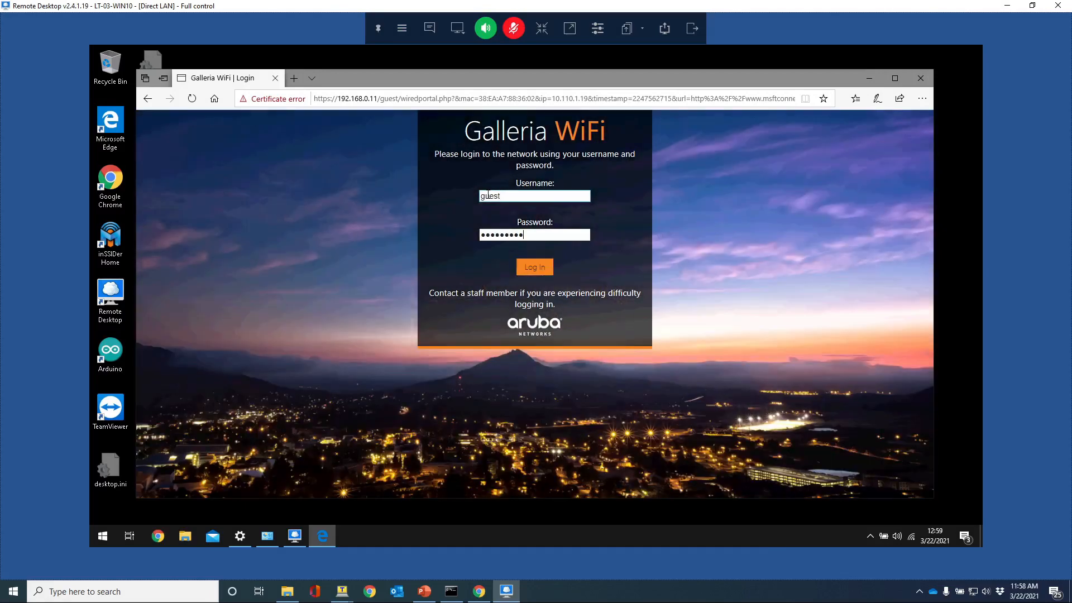
click(534, 267)
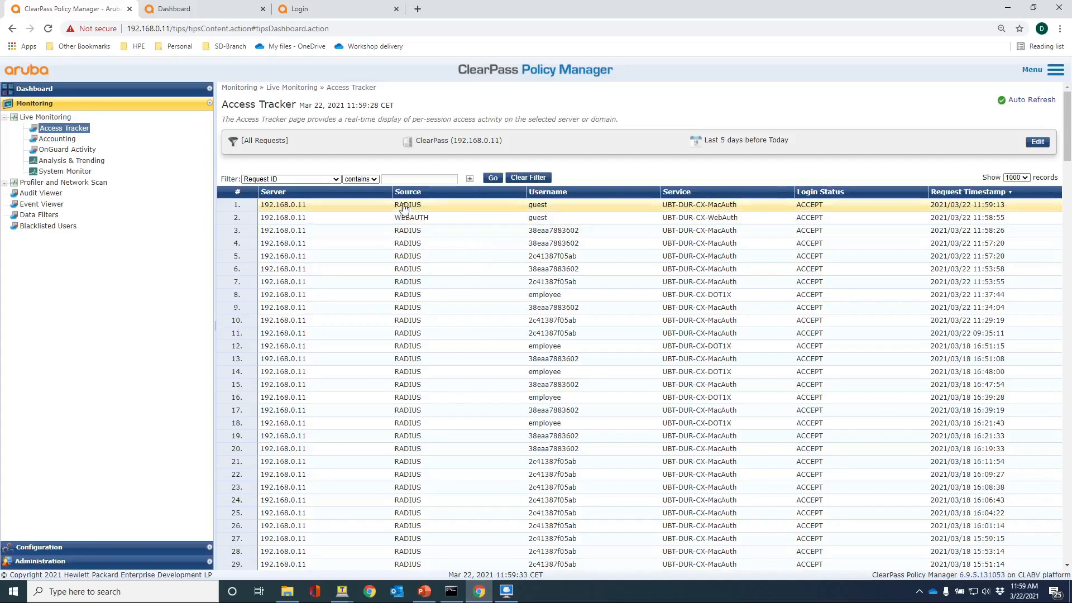
Inspect the 11:58:26 MAC-auth request's RADIUS response, confirming gateway role UBT-Redirect, then close it.
click(407, 229)
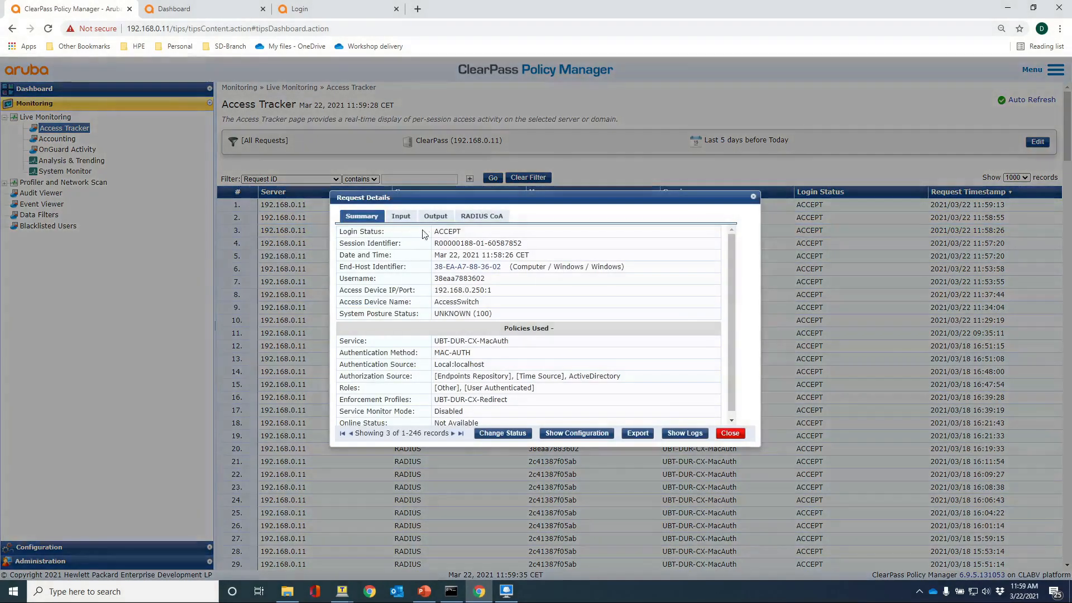
click(434, 217)
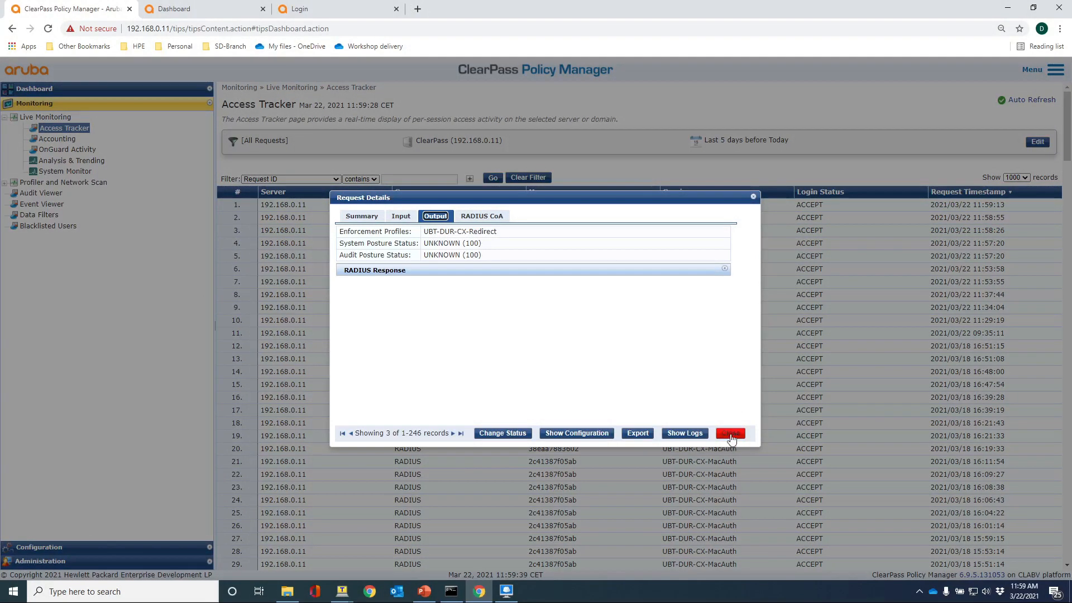
click(444, 271)
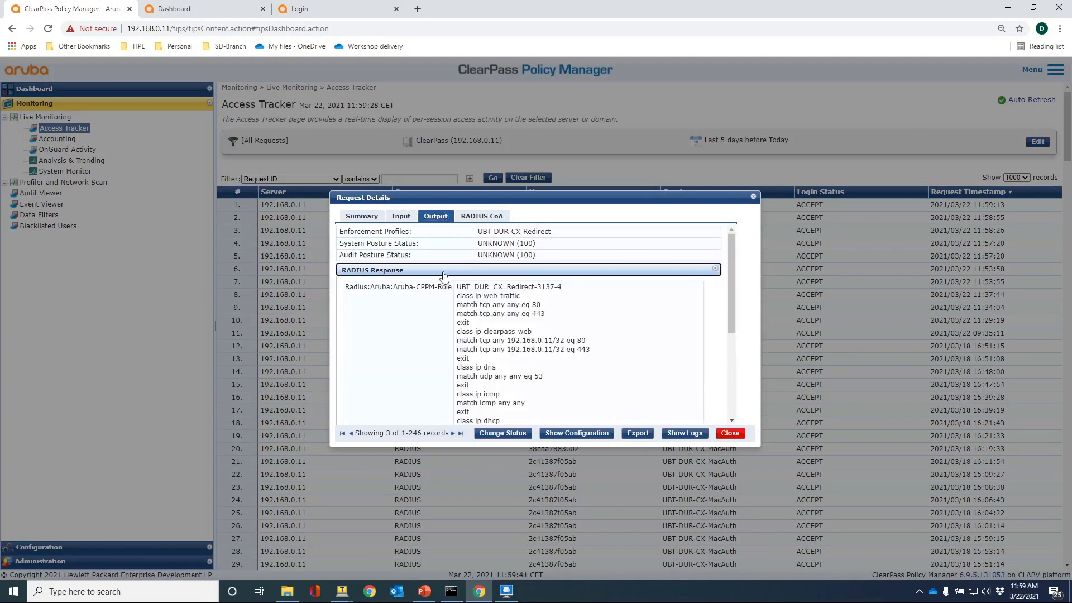
scroll(522, 351, down, 3)
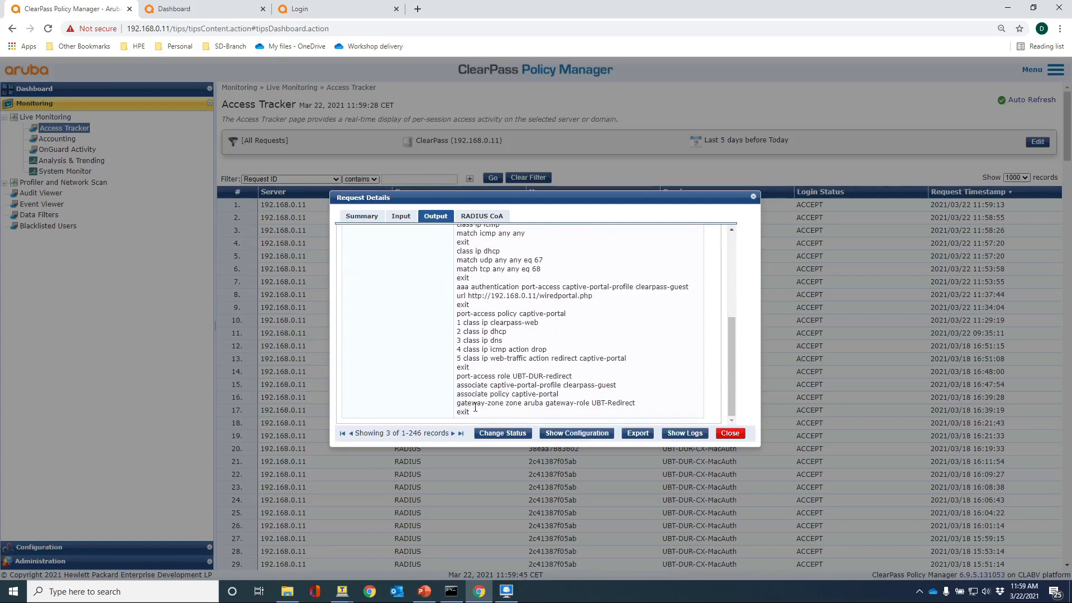
drag(634, 403, 456, 403)
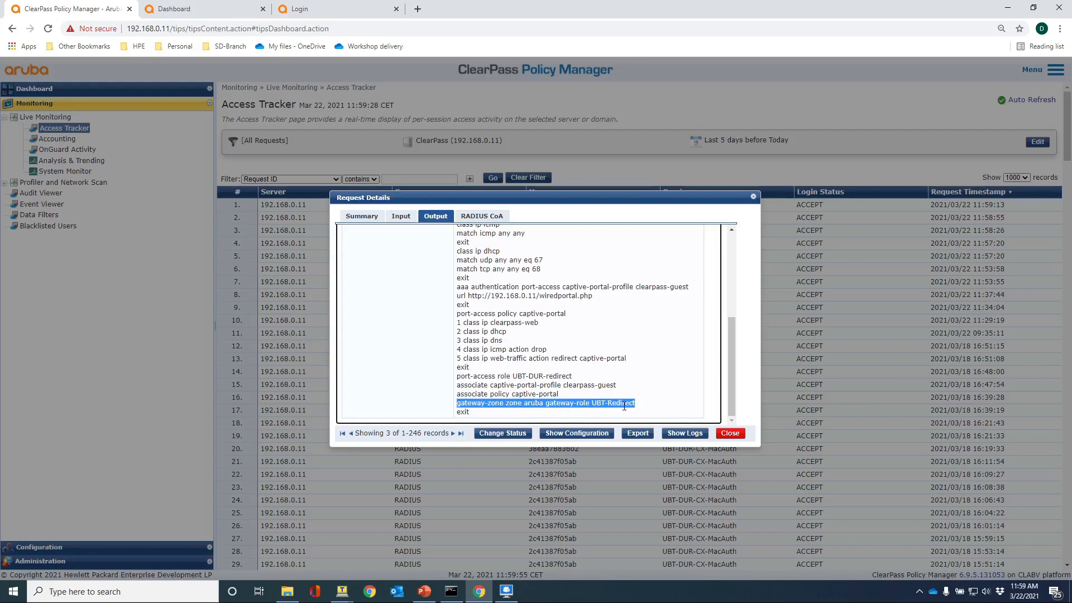
click(729, 433)
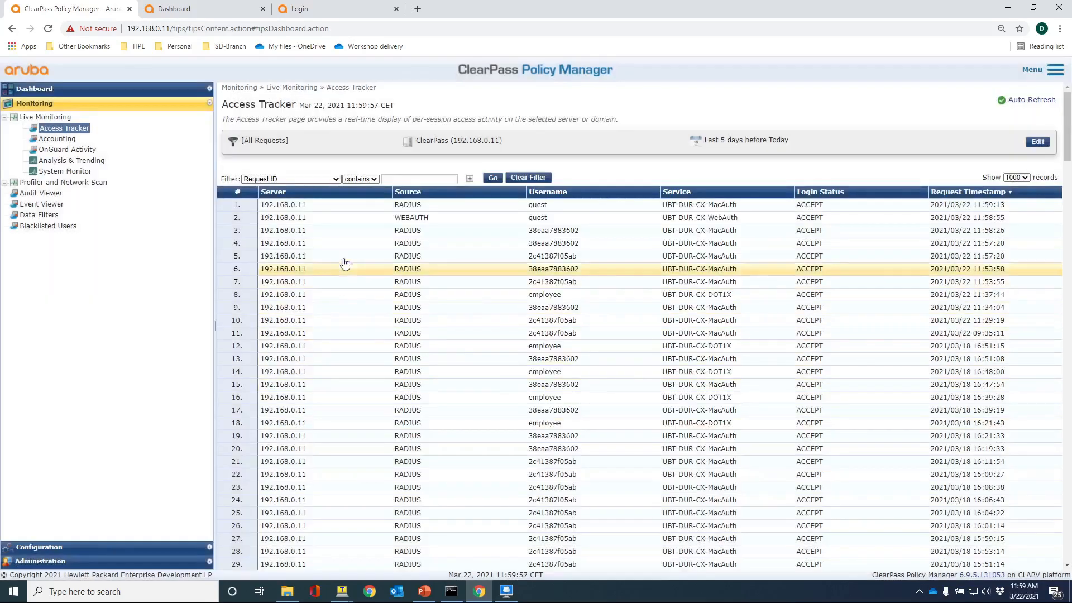
Review the guest WebAuth request's output in Access Tracker, then close its details.
click(296, 217)
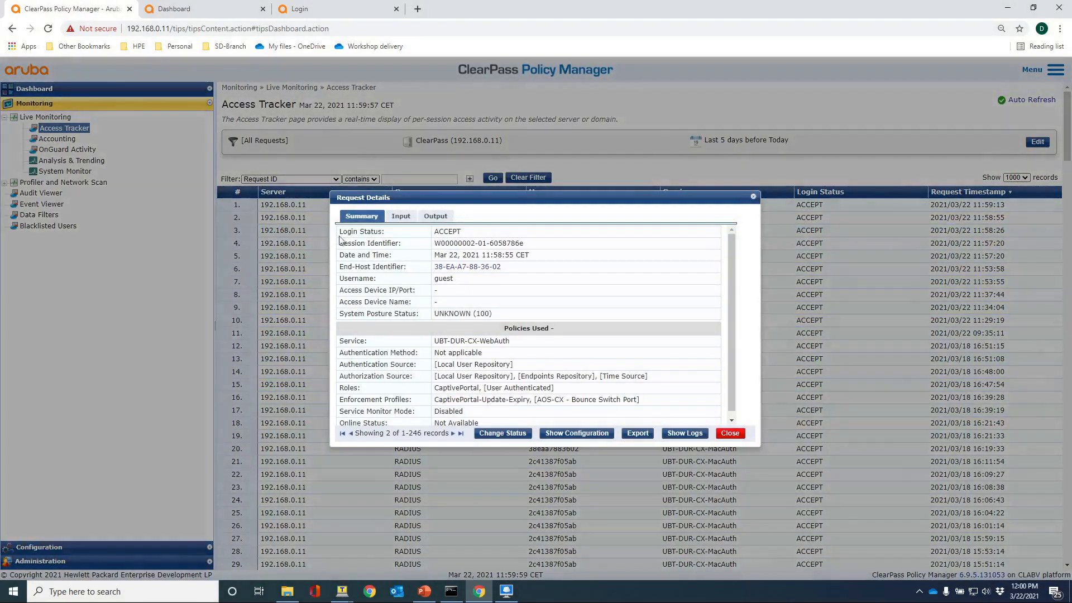
scroll(429, 242, down, 1)
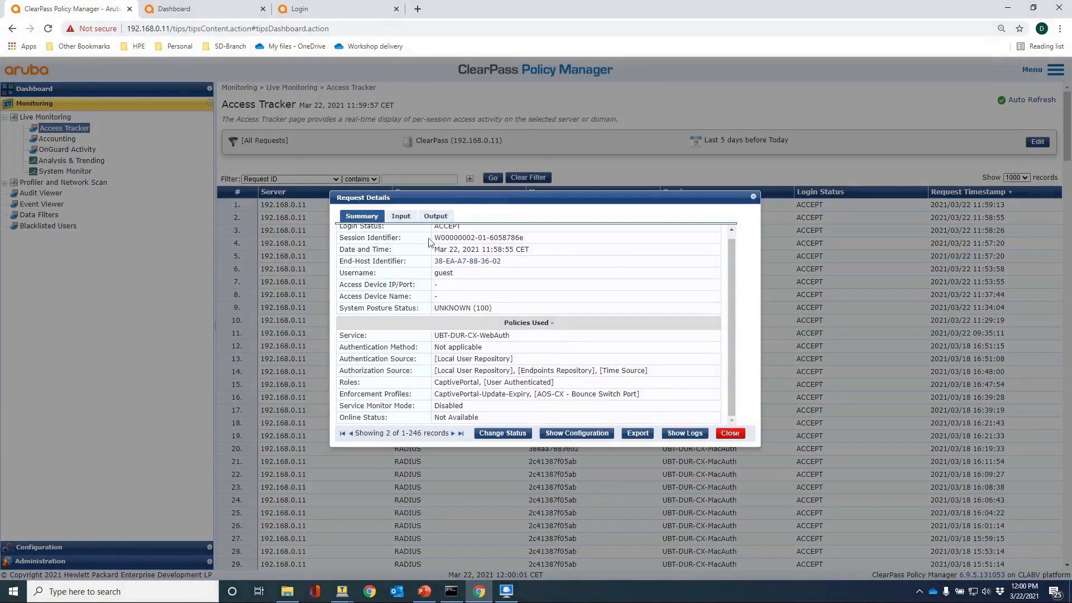
click(435, 216)
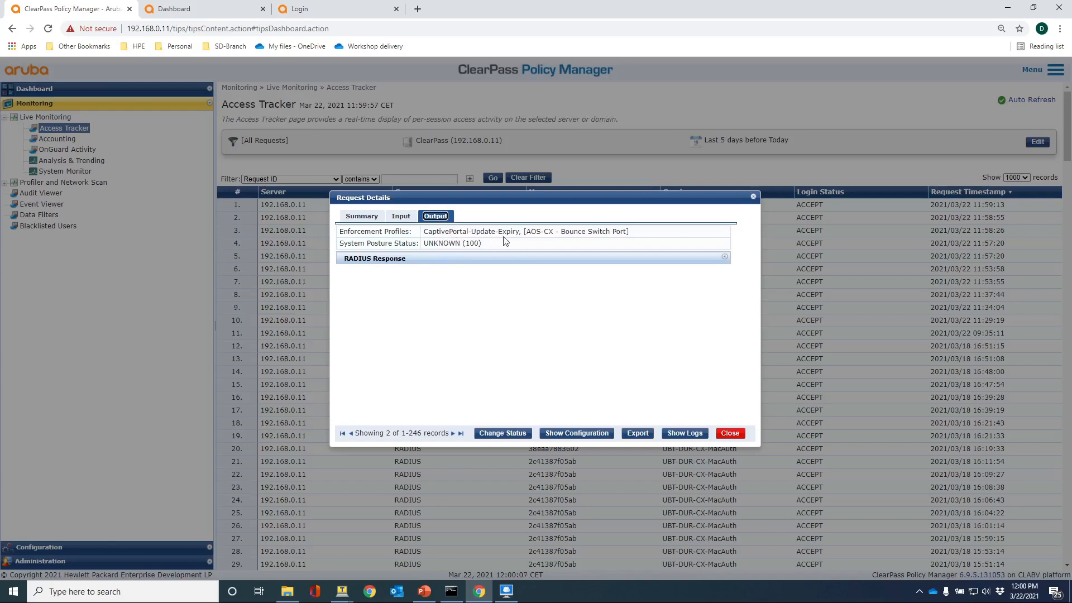
click(733, 434)
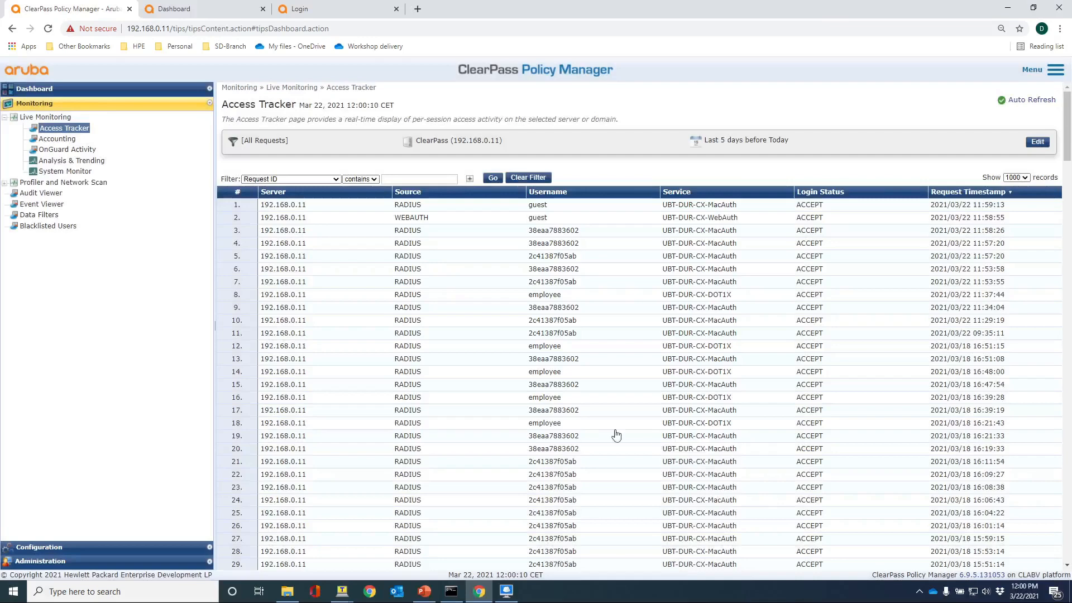
Show the newest guest MAC-auth request's RADIUS response with role UBT_DUR_CX_Guest-3139-5 and gateway-role UBT-Guest.
click(285, 210)
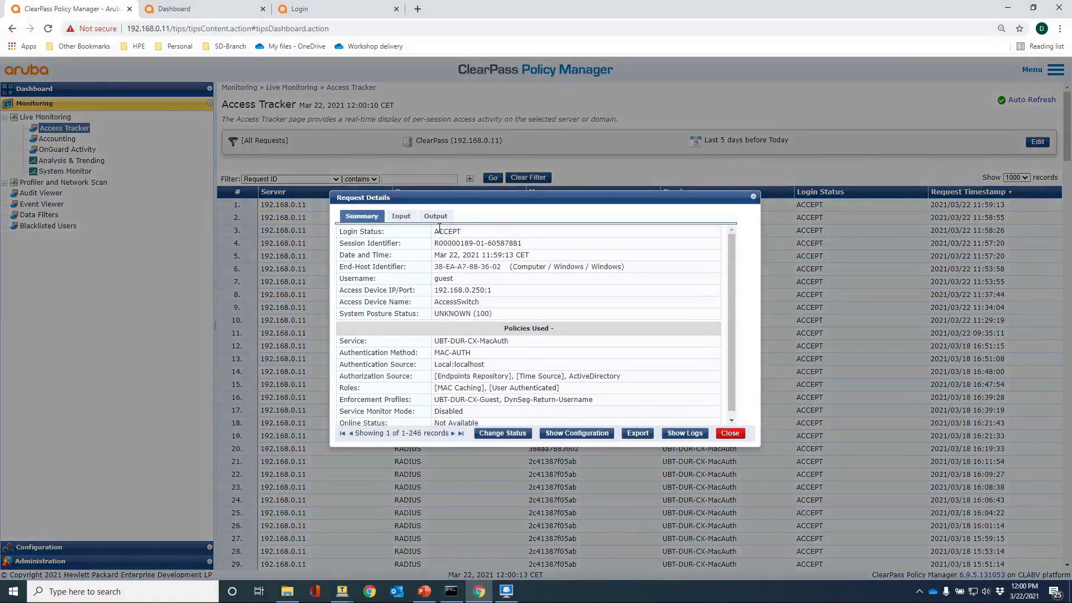
click(436, 217)
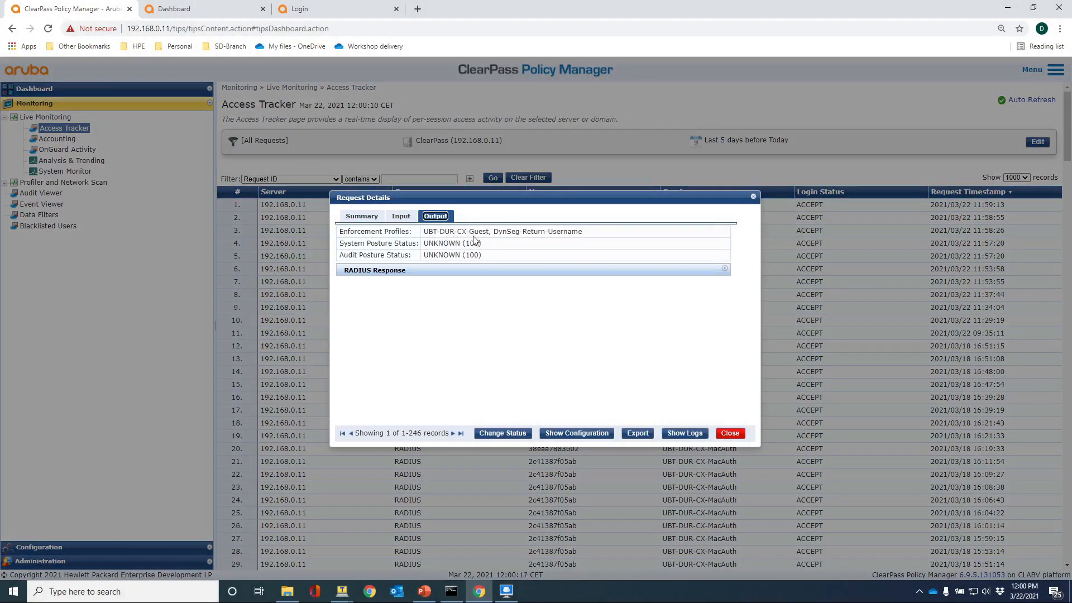
click(424, 271)
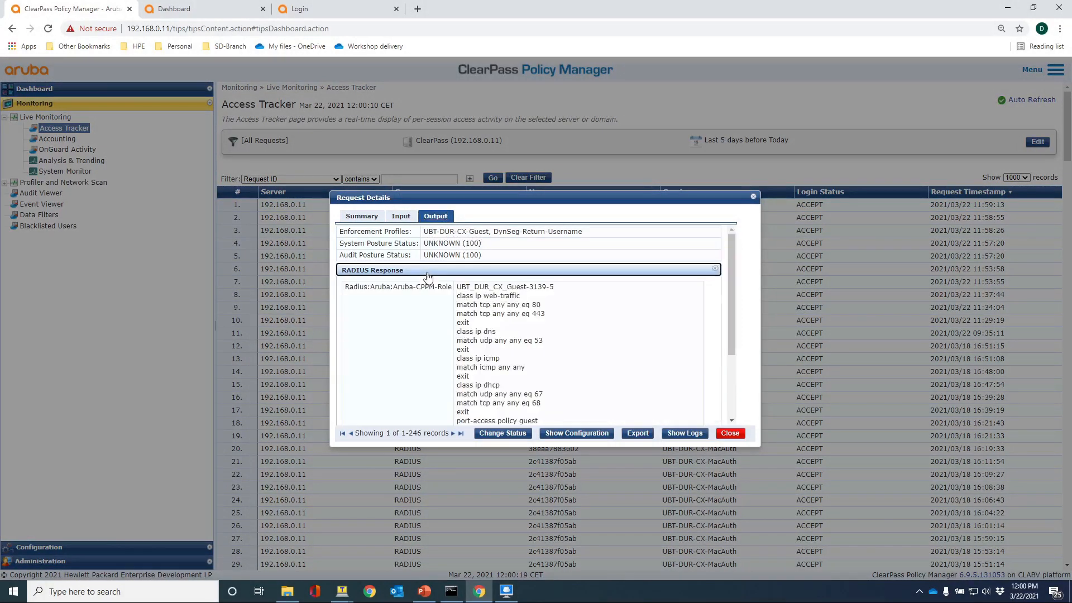
scroll(484, 332, down, 3)
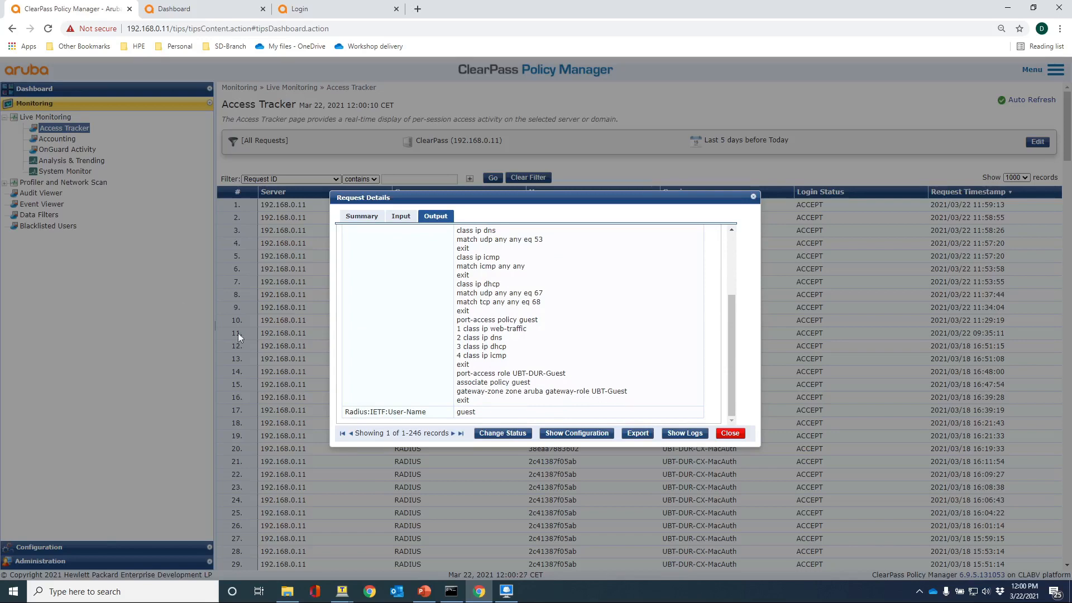
click(197, 15)
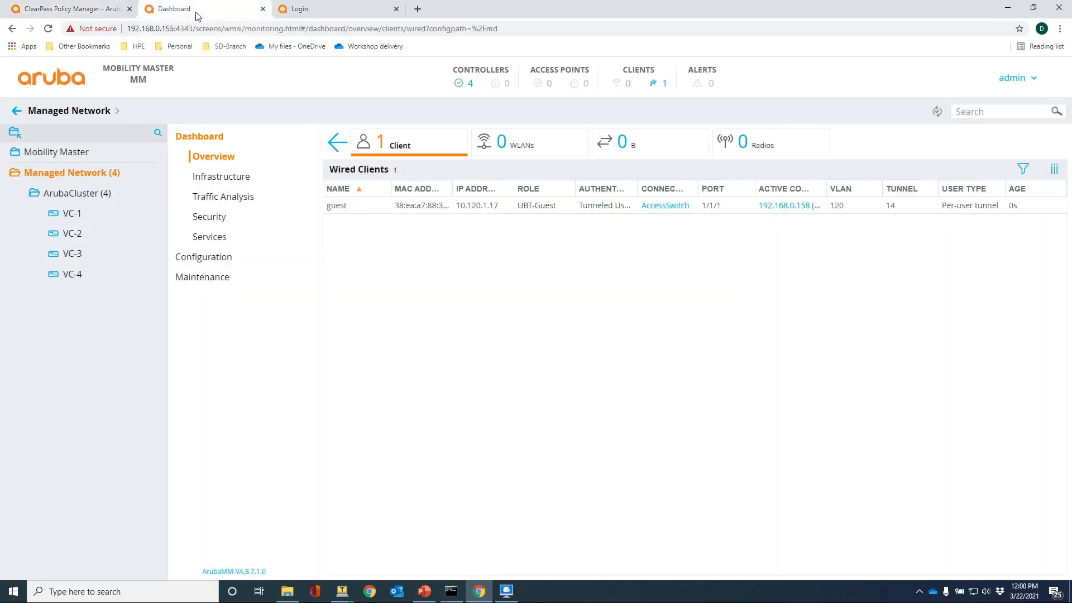
click(513, 34)
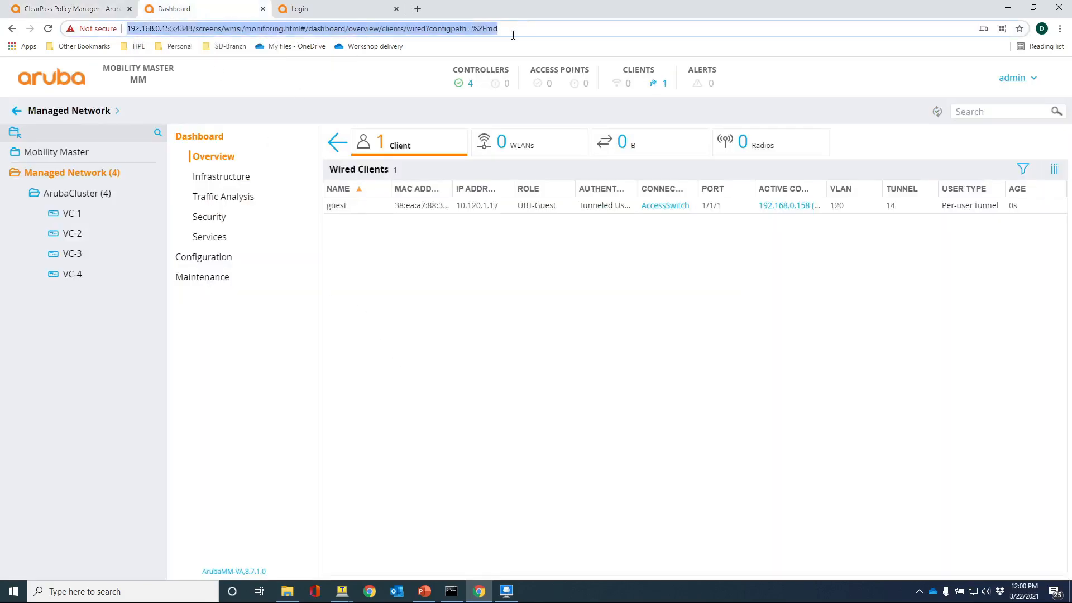
key(Return)
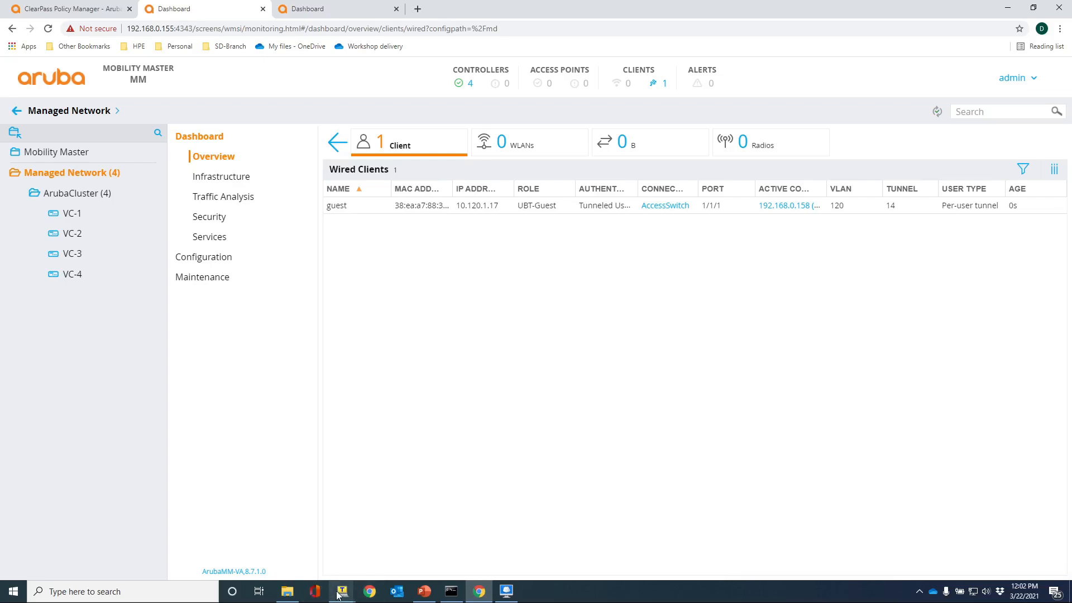
Run 'show port-acc client inter 1/1/2' on the switch, finding camera MAC 00:12:41:c8:fc:a0.
mouse_move(342, 591)
click(356, 571)
key(Return)
key(Return)
key(Return)
key(Return)
key(Return)
key(Return)
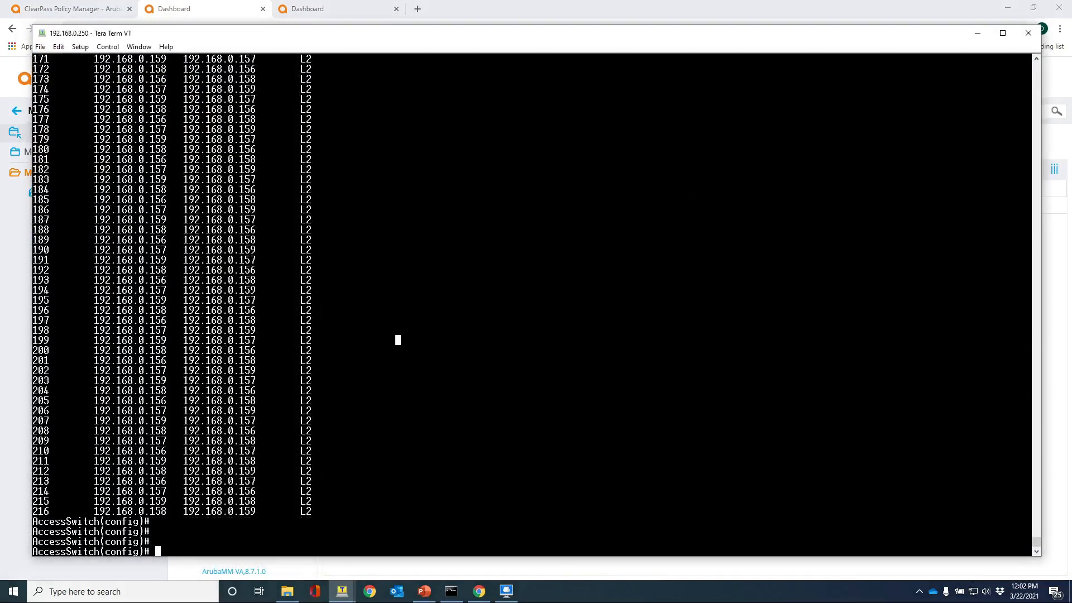
text(show p)
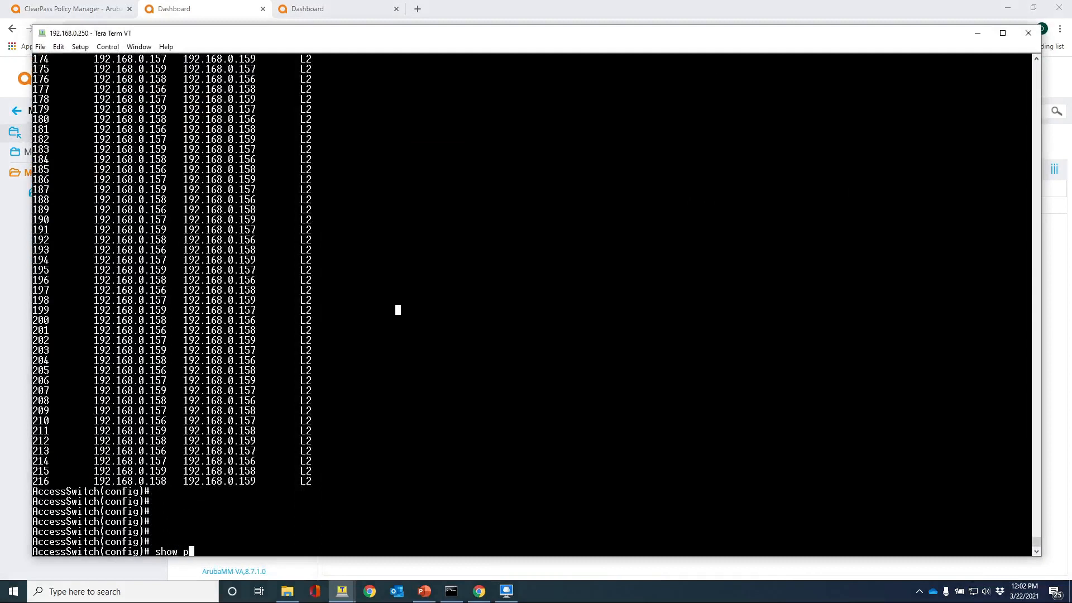
text(ort-acc client inter 1/1/2)
key(Return)
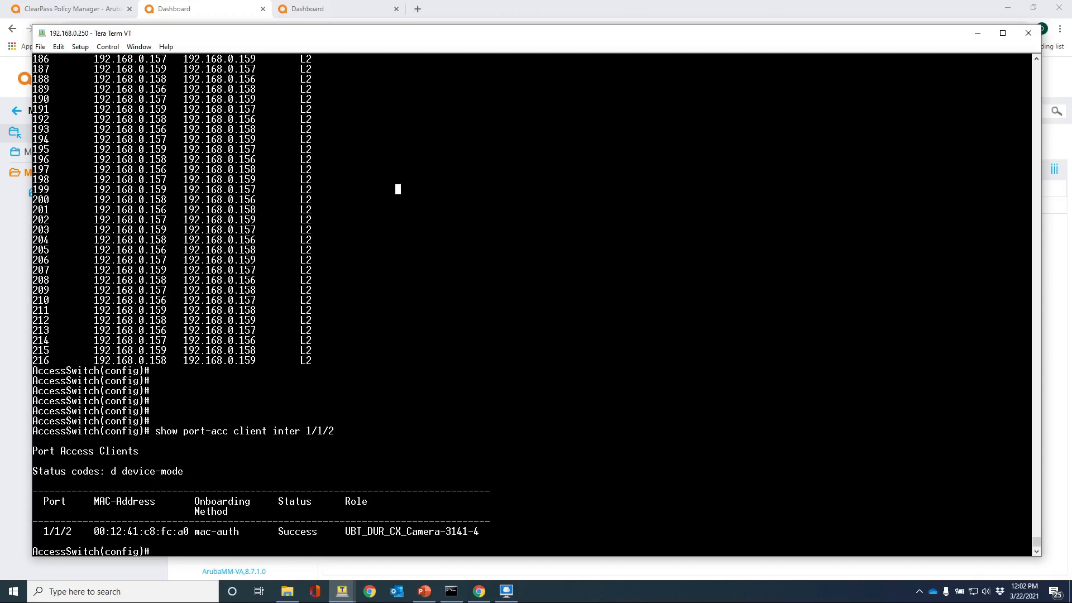
drag(94, 531, 188, 531)
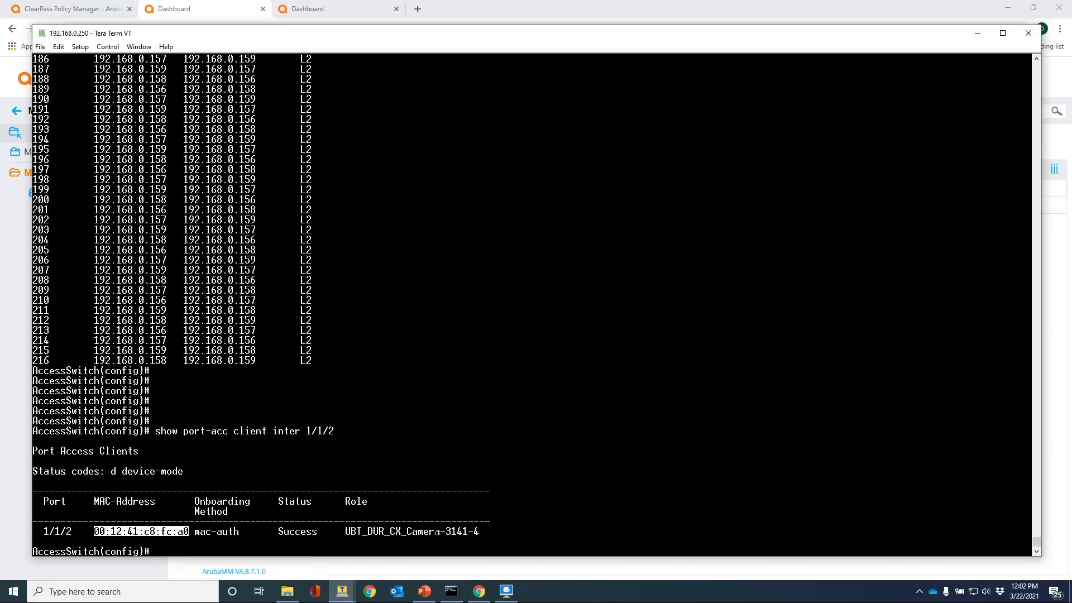
Run the detailed query confirming role UBT_DUR_CX_Camera-3141-4 with gateway role UBT-Camera, then return to the browser.
key(Up)
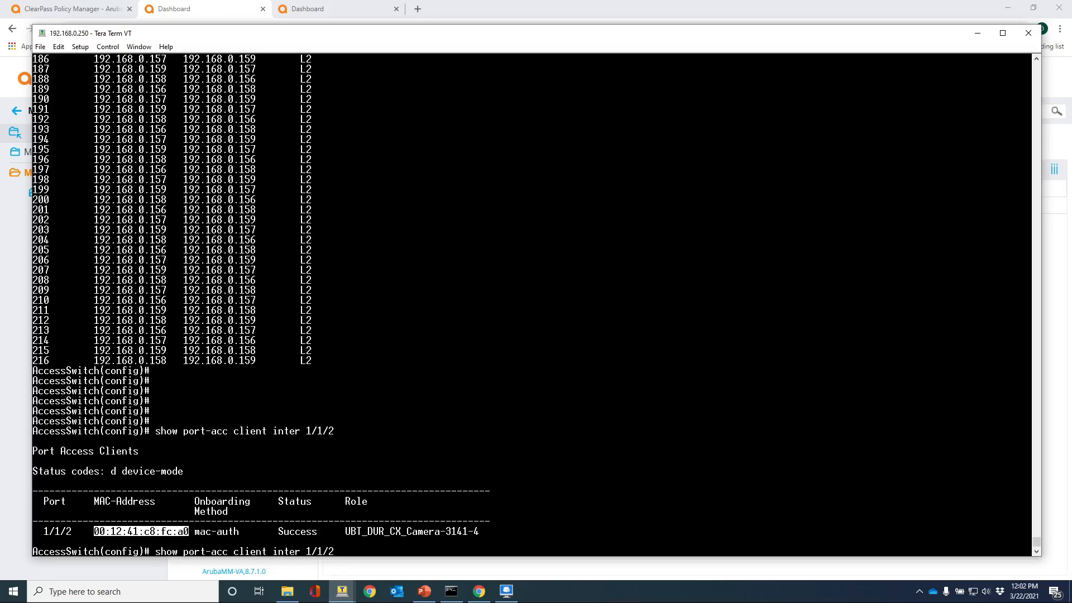
text(det)
key(Return)
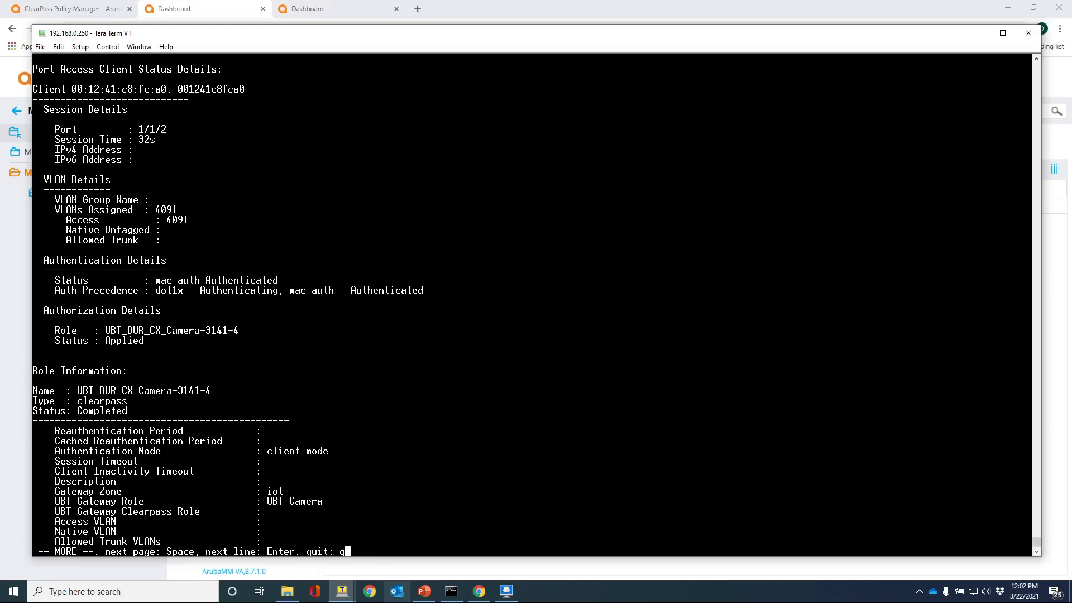
click(479, 592)
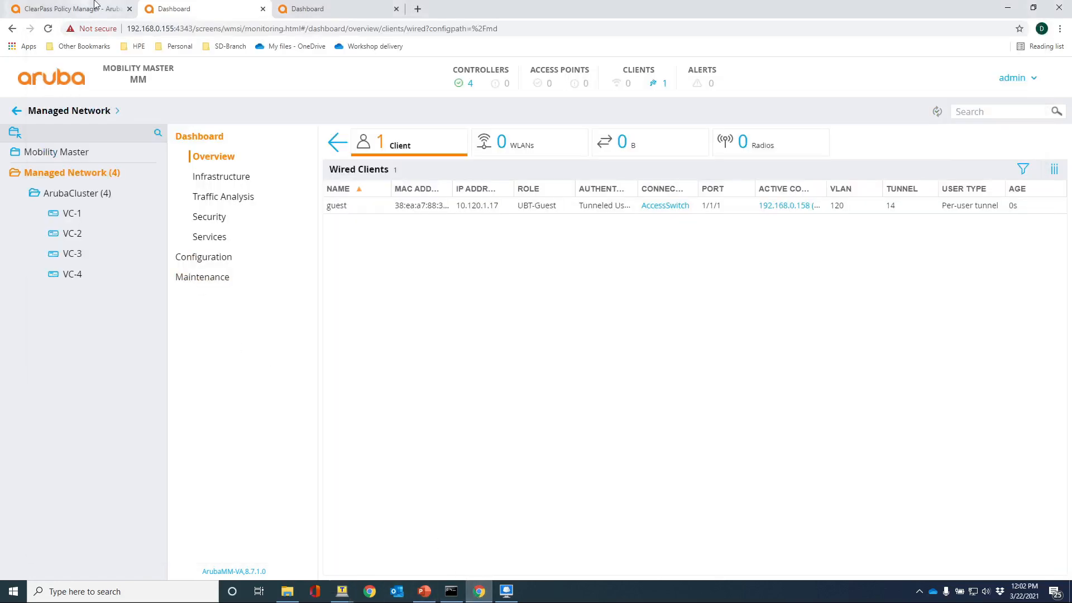
Inspect the newest camera MAC-auth request's RADIUS response, showing gateway-role UBT-Camera in zone iot.
click(62, 9)
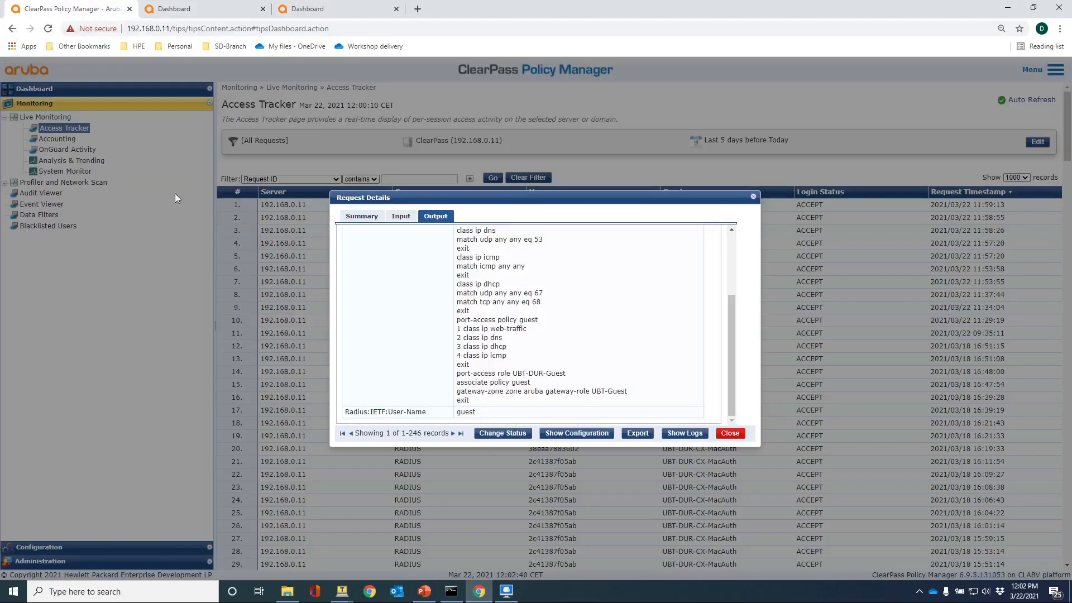
click(736, 435)
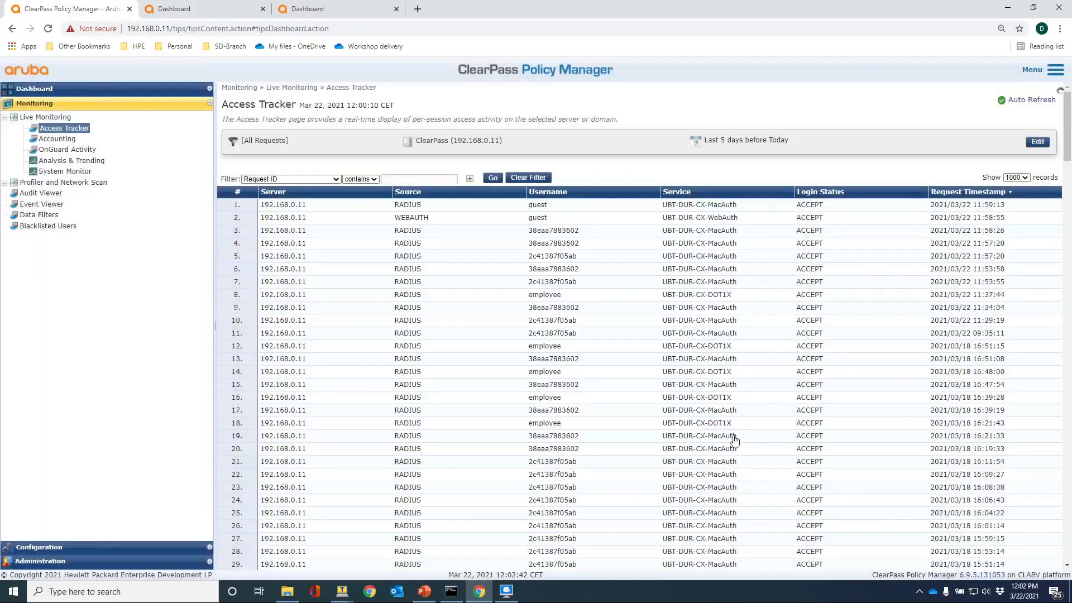
click(275, 210)
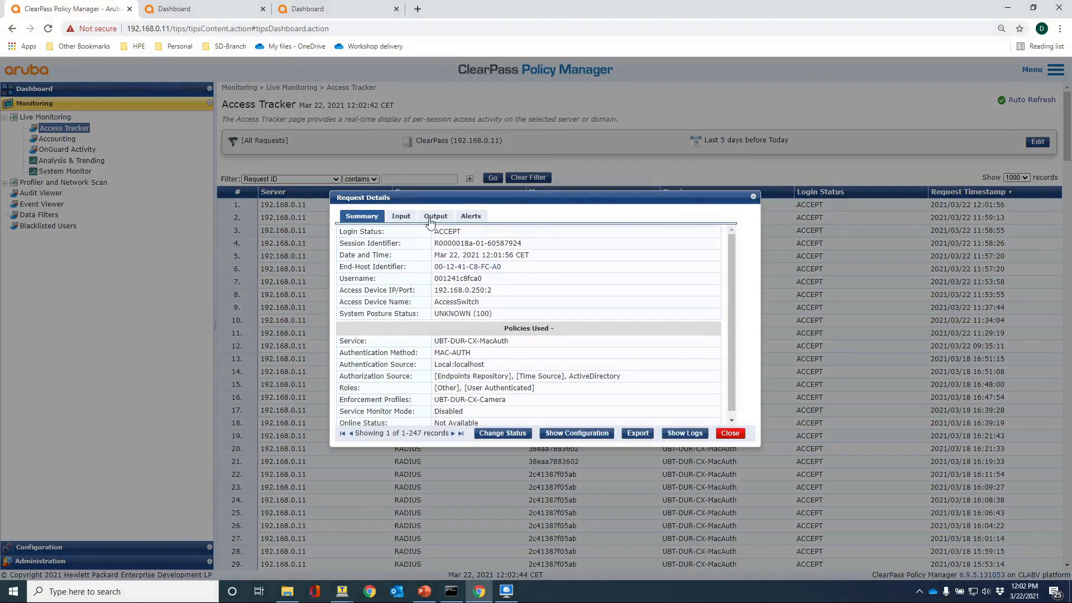
click(429, 218)
click(449, 270)
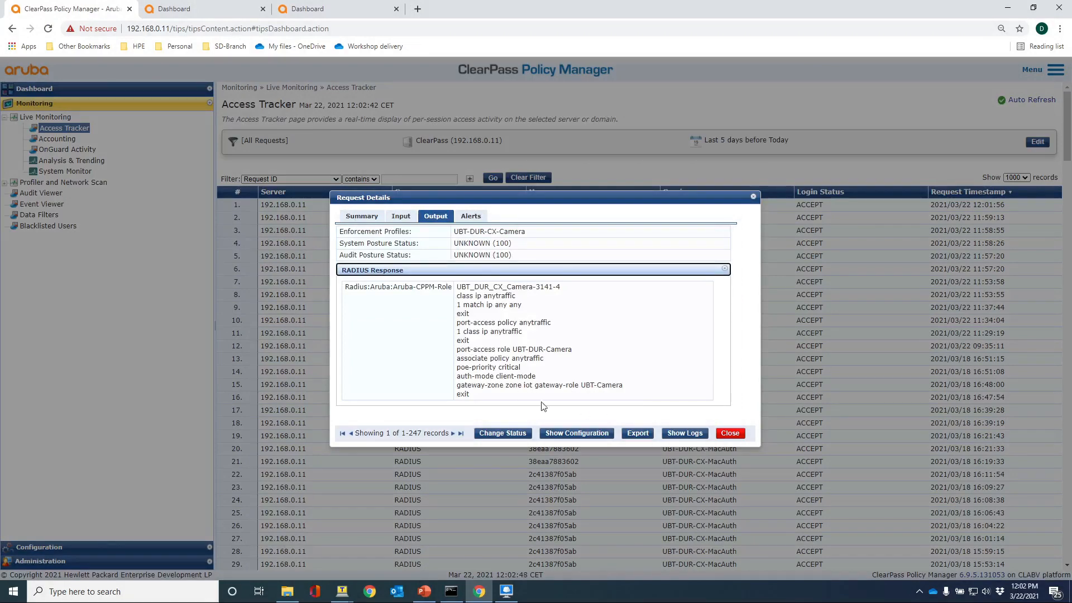
click(730, 434)
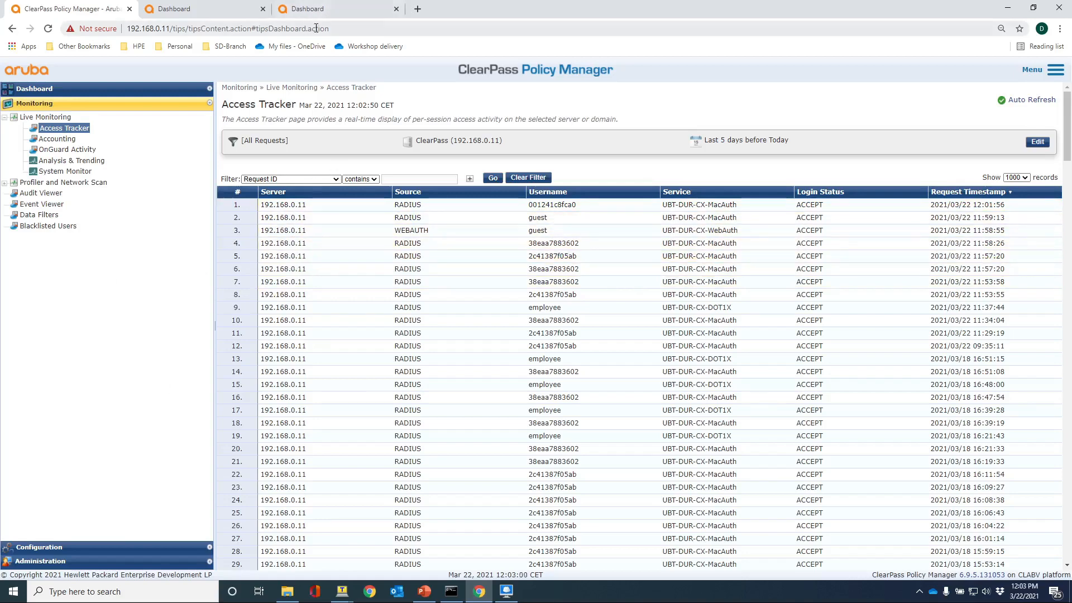
Show the controller's wired clients with MAC address, OS and Authentication columns, revealing the camera at 192.168.0.246.
click(315, 10)
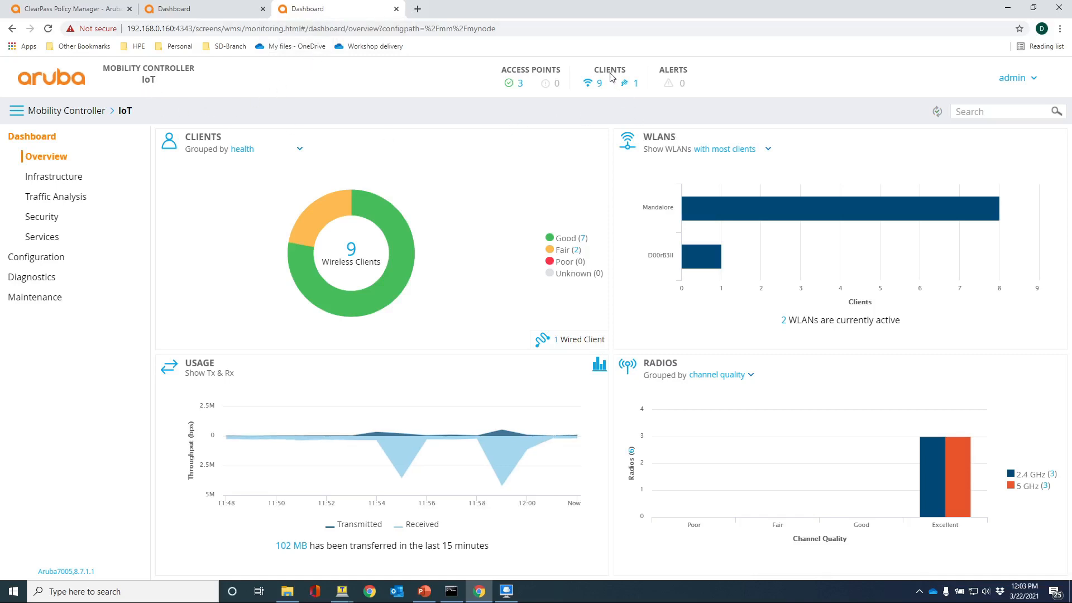
click(636, 85)
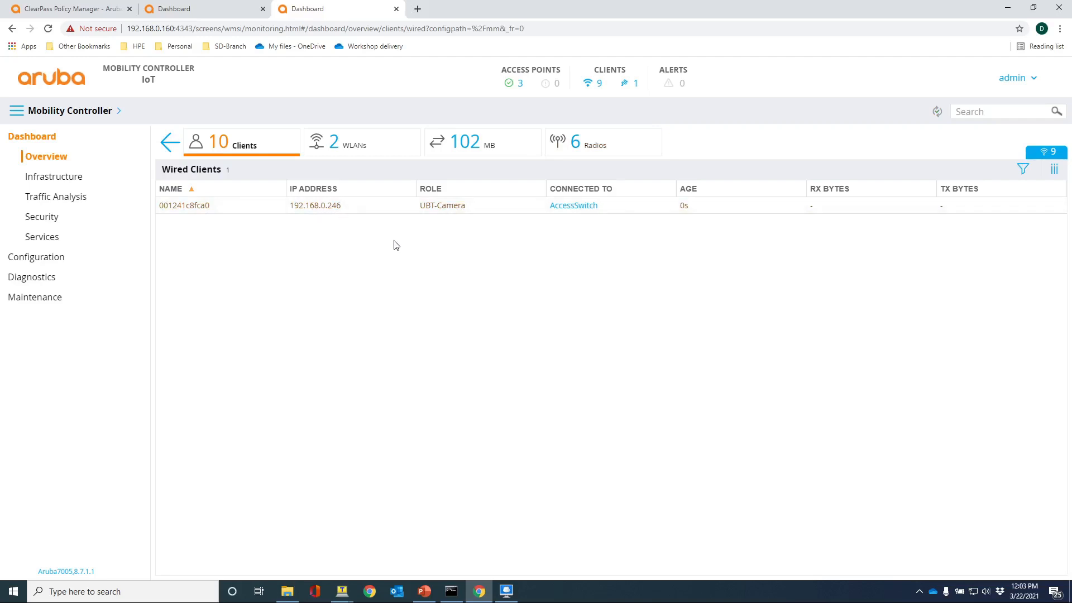
click(1054, 171)
click(998, 209)
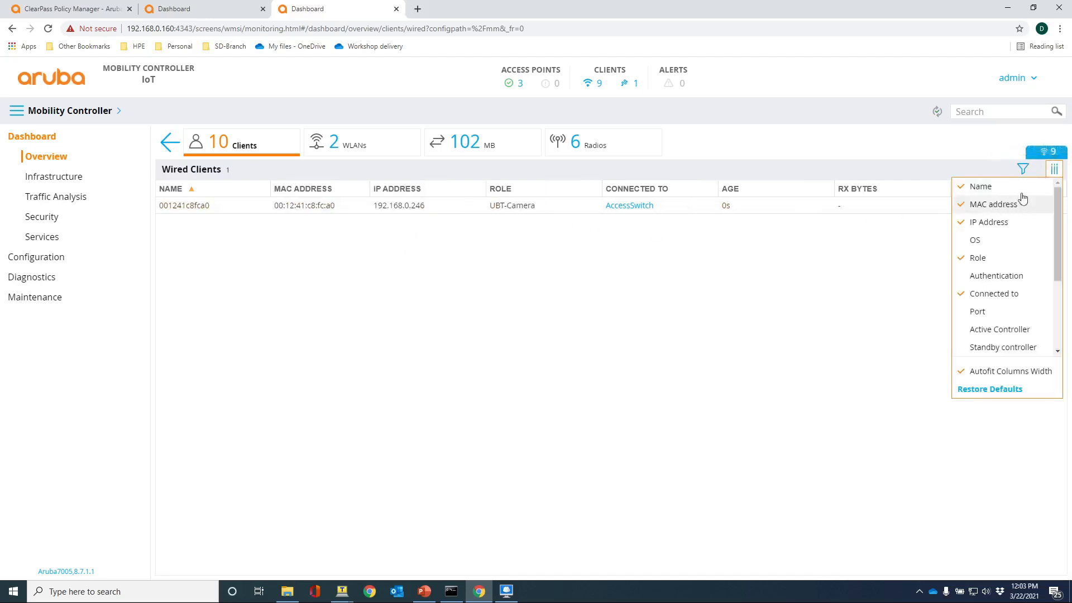
click(994, 243)
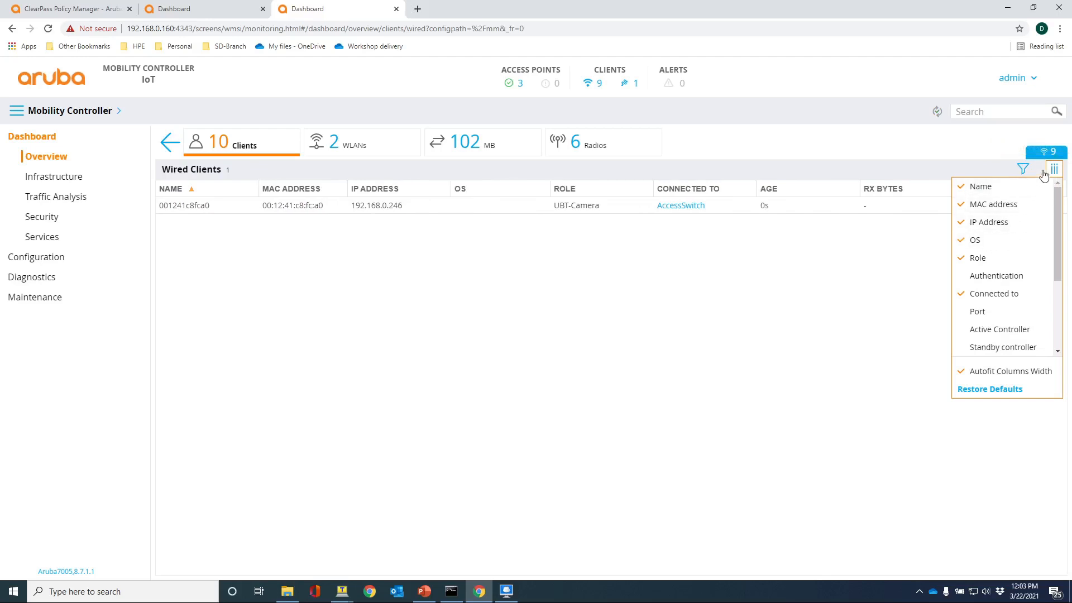
click(998, 276)
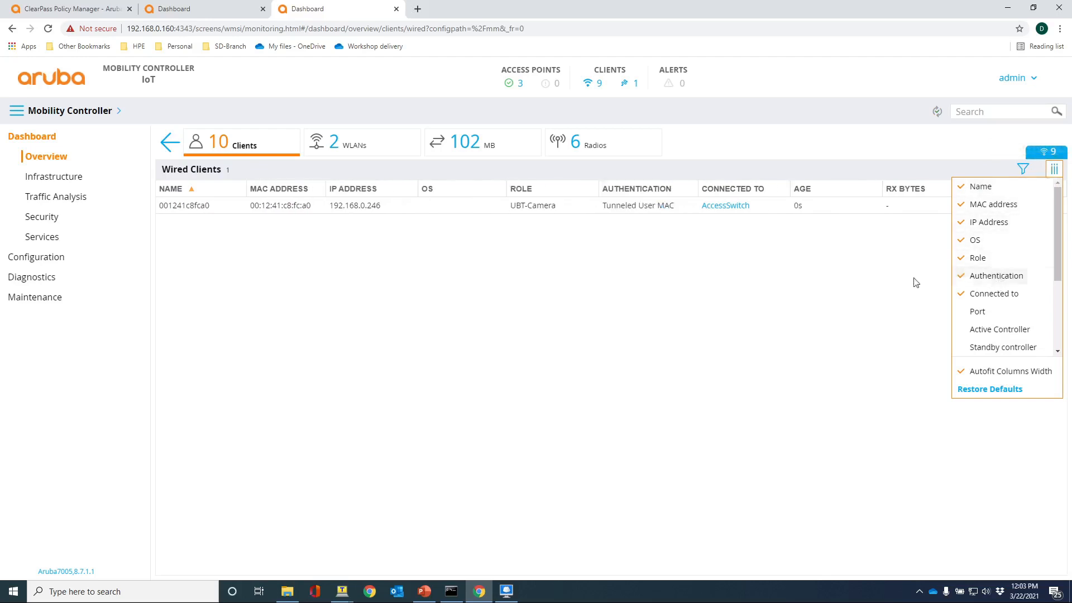